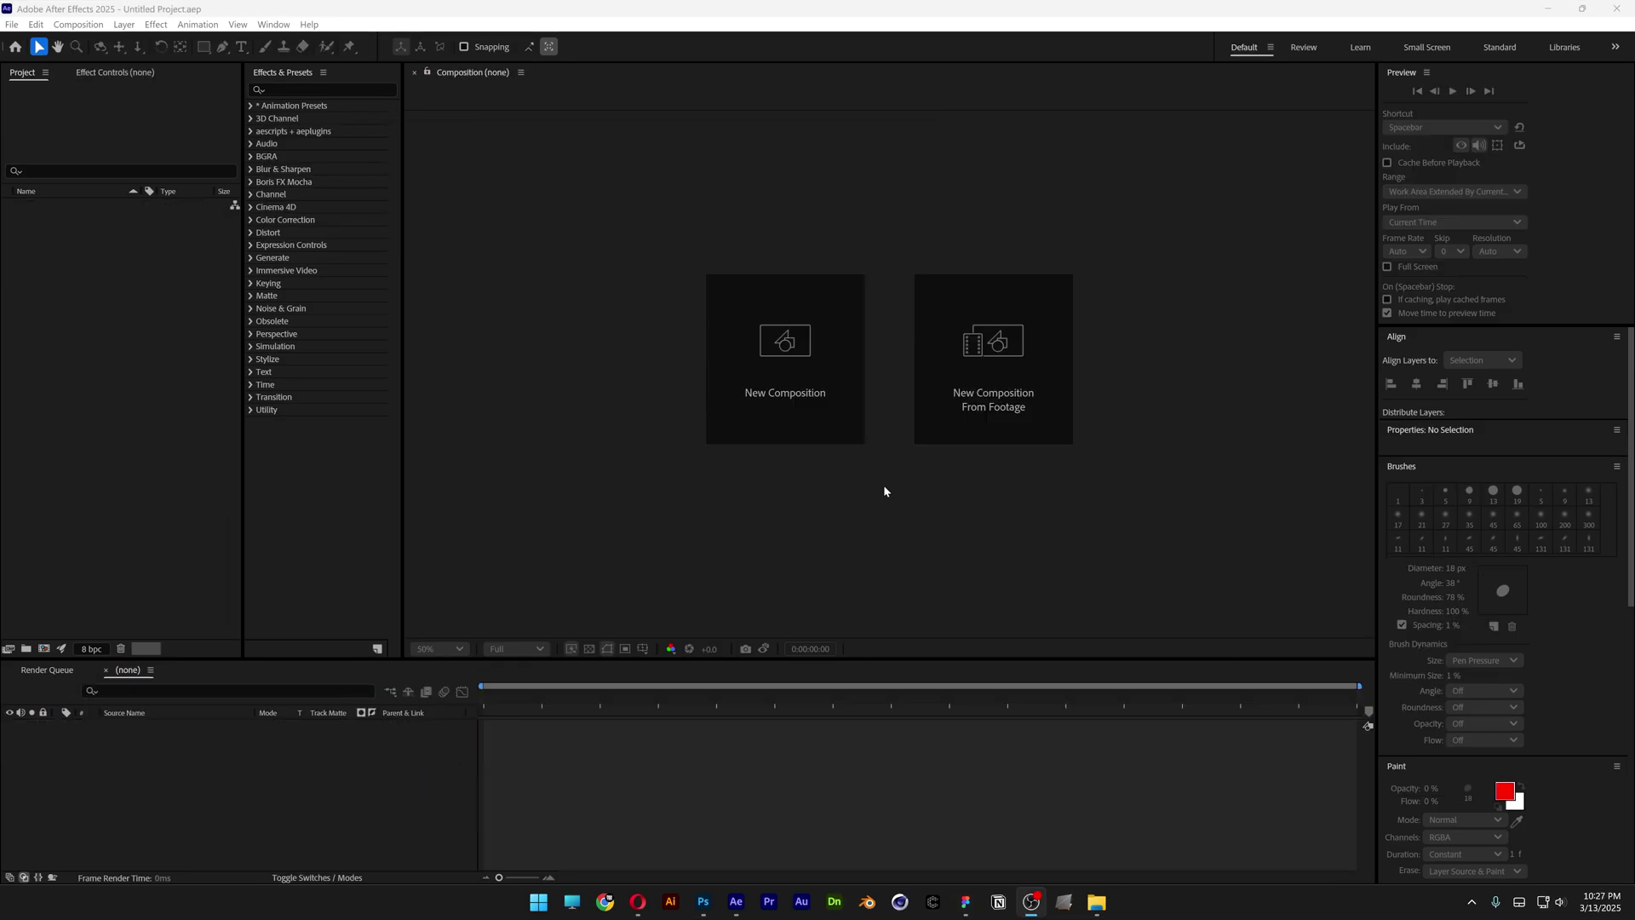
# Step: Create a composition named 'Halftone' at 2000×2000 px, keeping 30 fps and 4 seconds
pyautogui.click(826, 370)
pyautogui.write('H')
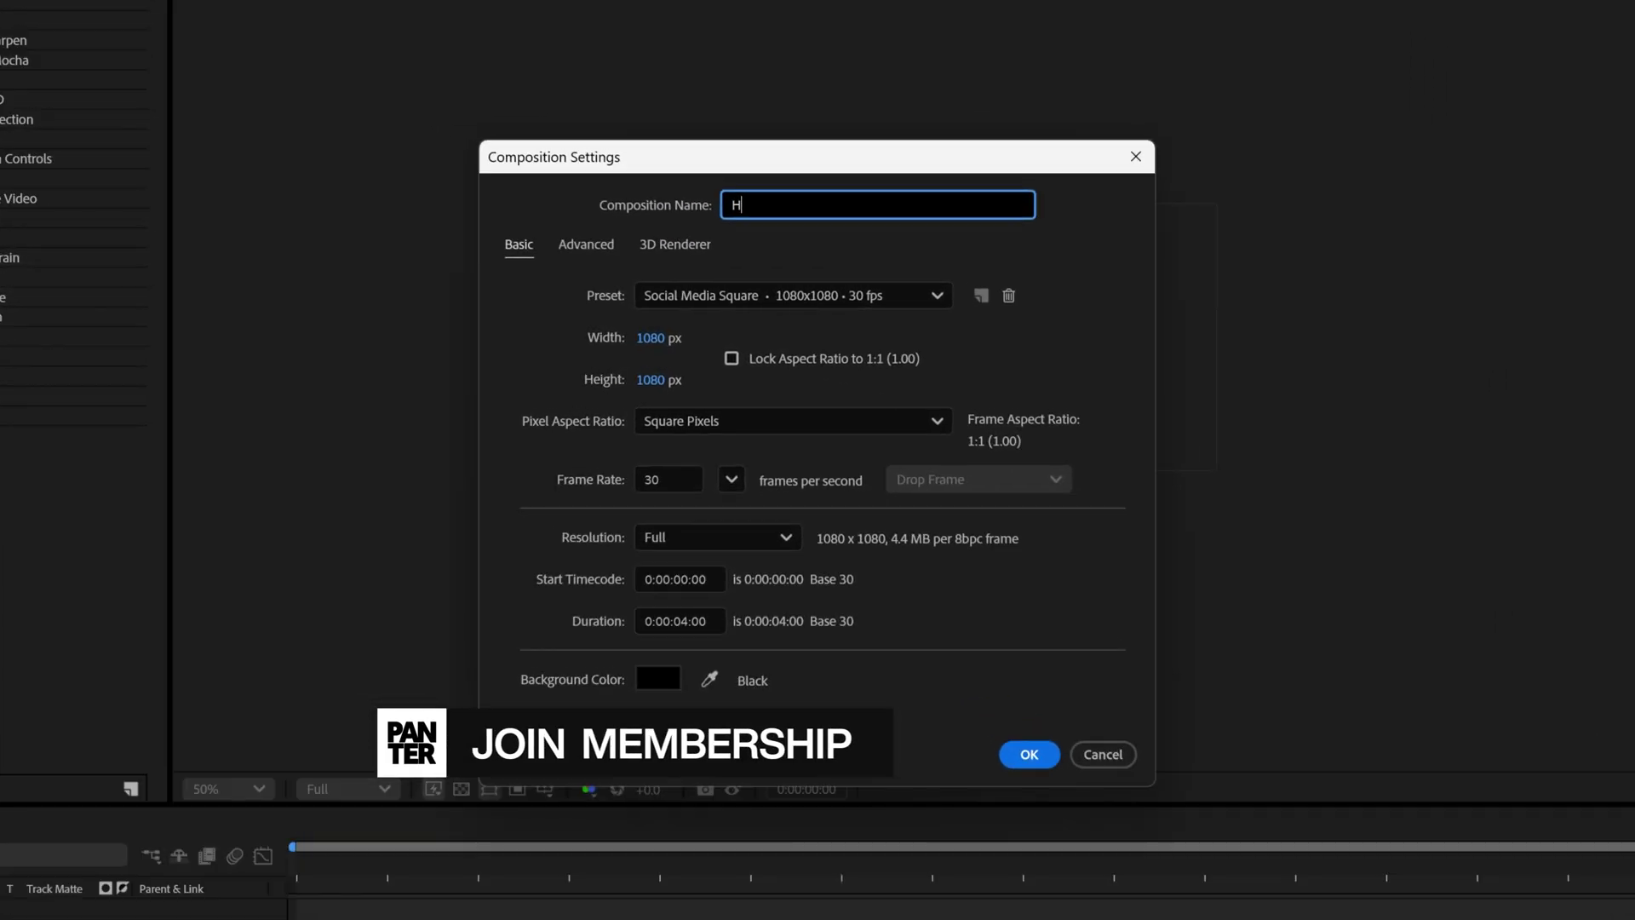
pyautogui.write('alftone')
pyautogui.click(656, 337)
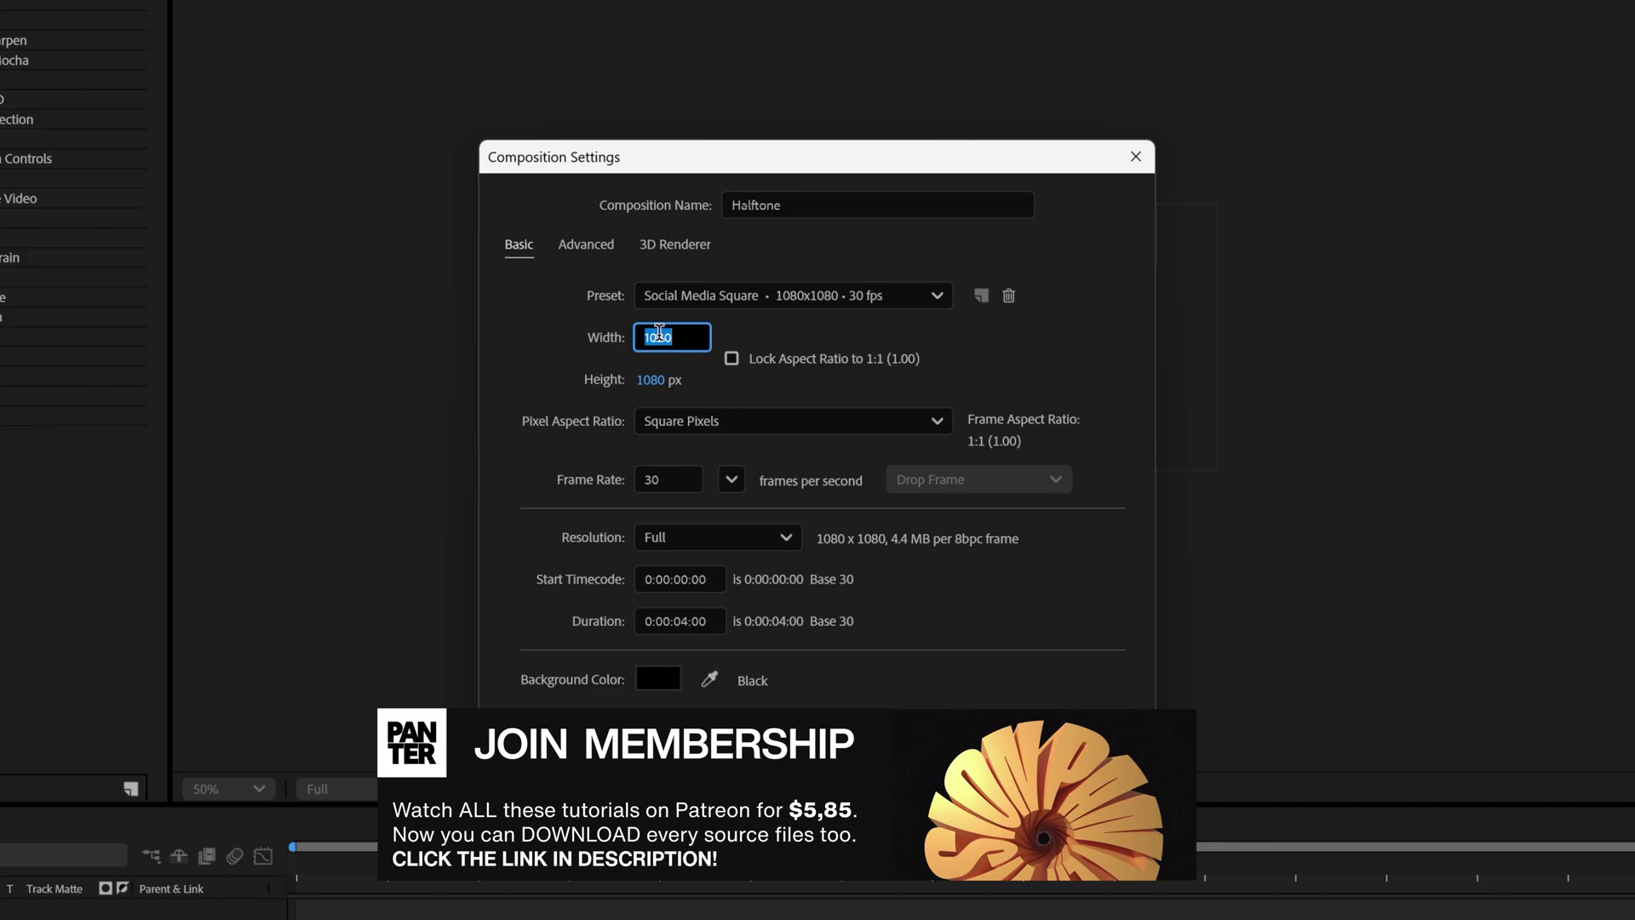
pyautogui.write('2000')
pyautogui.press('Tab')
pyautogui.write('2000')
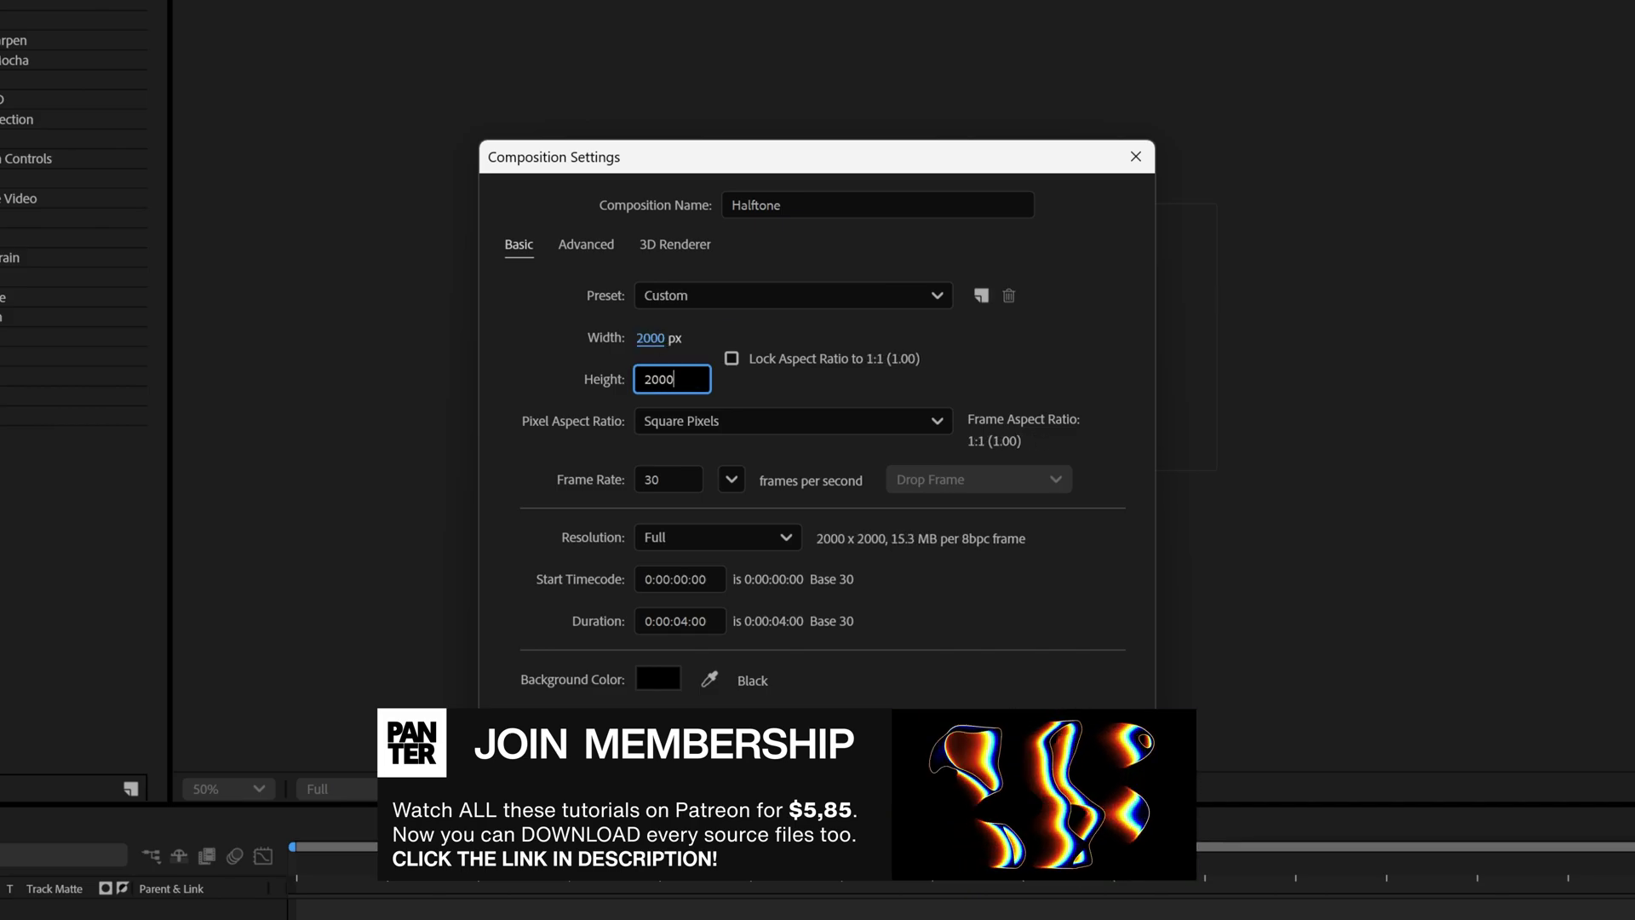
pyautogui.click(669, 479)
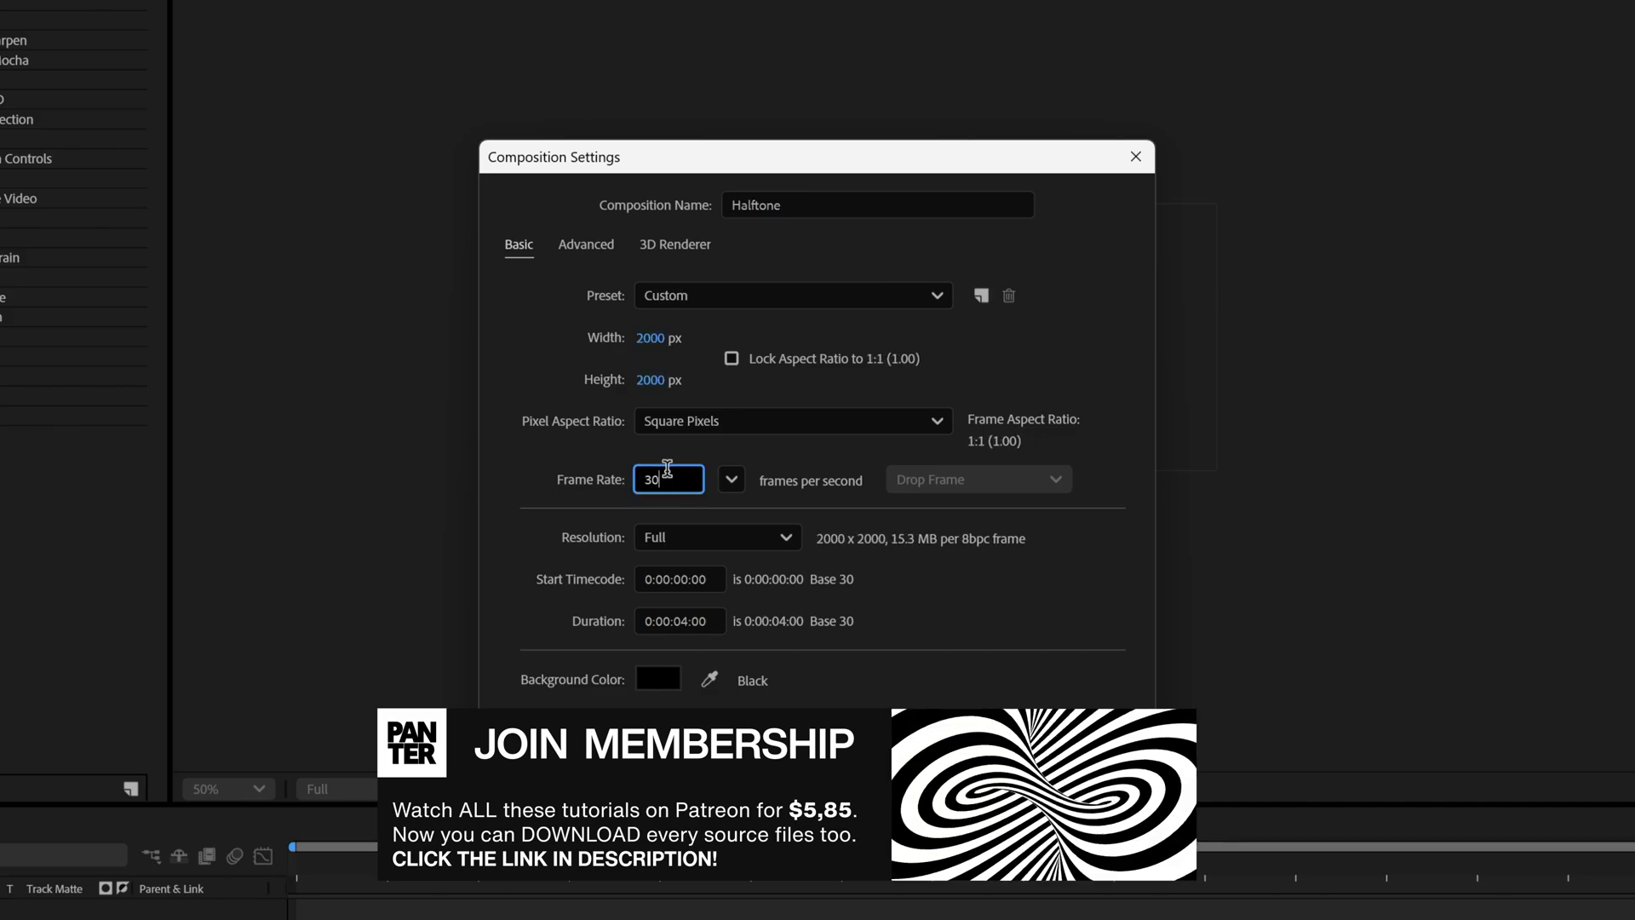
pyautogui.click(670, 622)
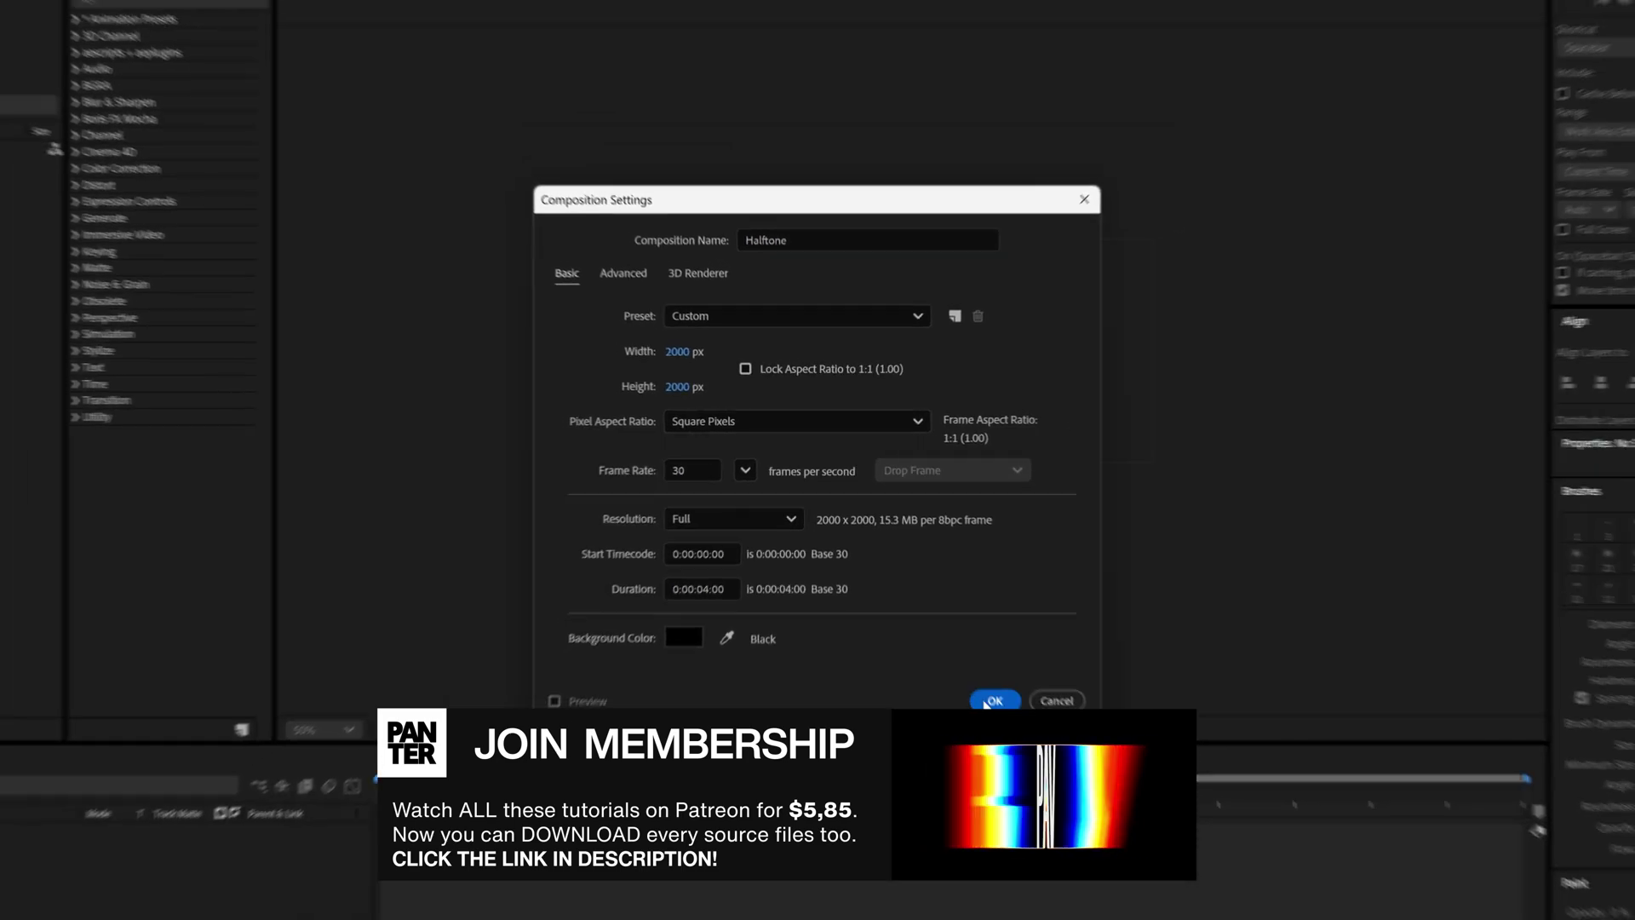
pyautogui.click(992, 700)
pyautogui.hotkey('ctrl', 't')
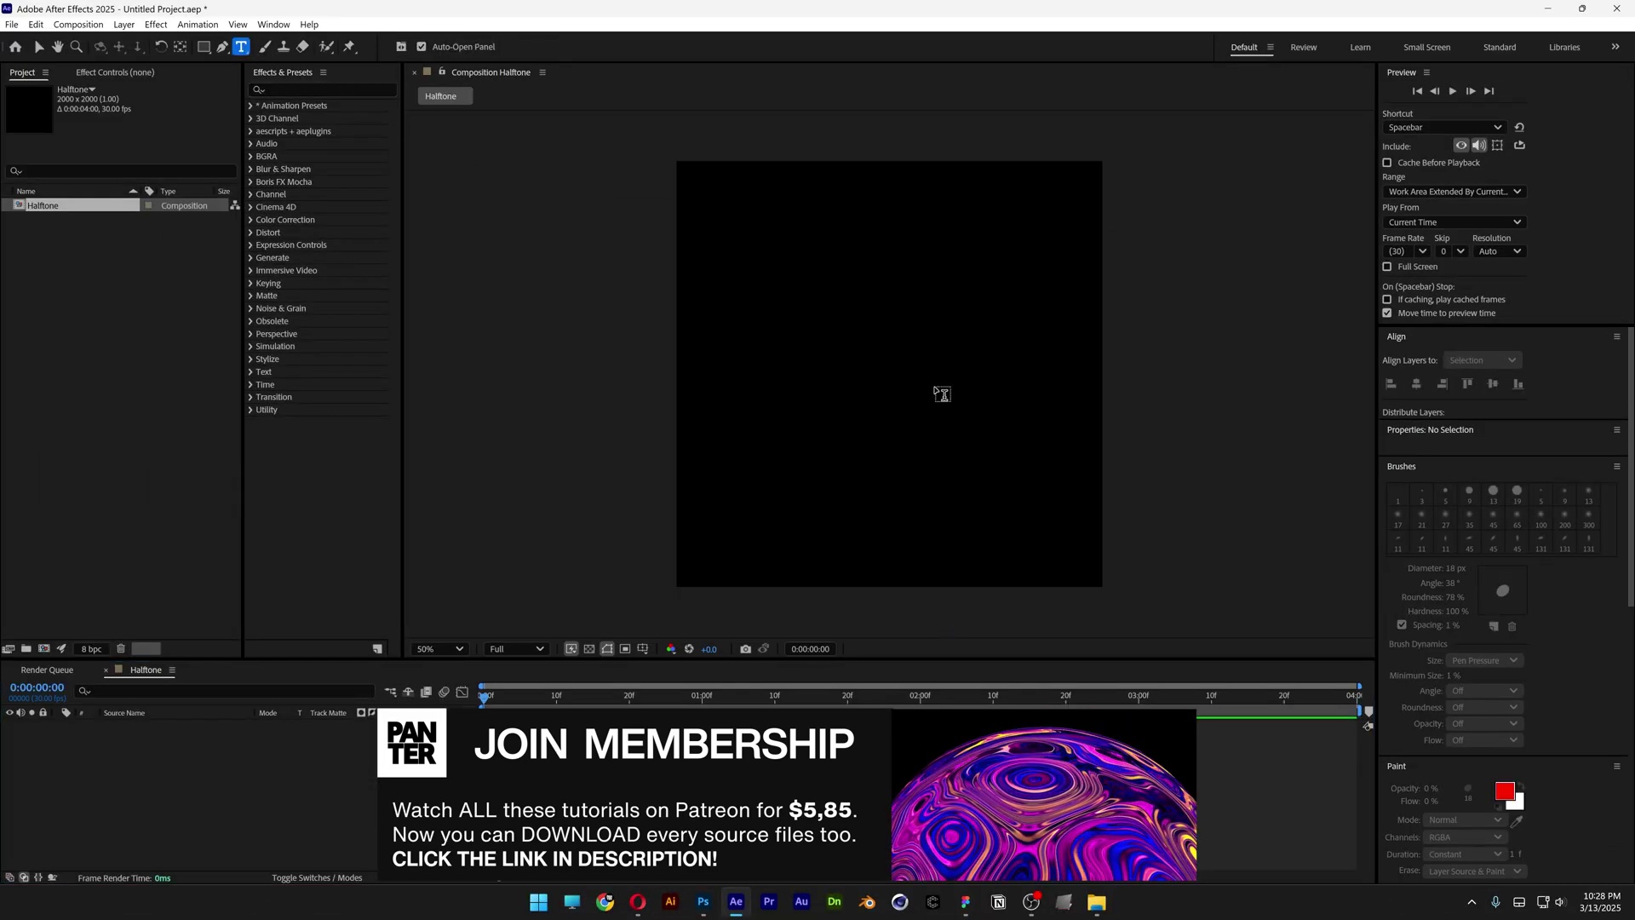
# Step: Type a large white 'M', centre it horizontally and vertically, and view the comp at 100%
pyautogui.click(877, 358)
pyautogui.write('M')
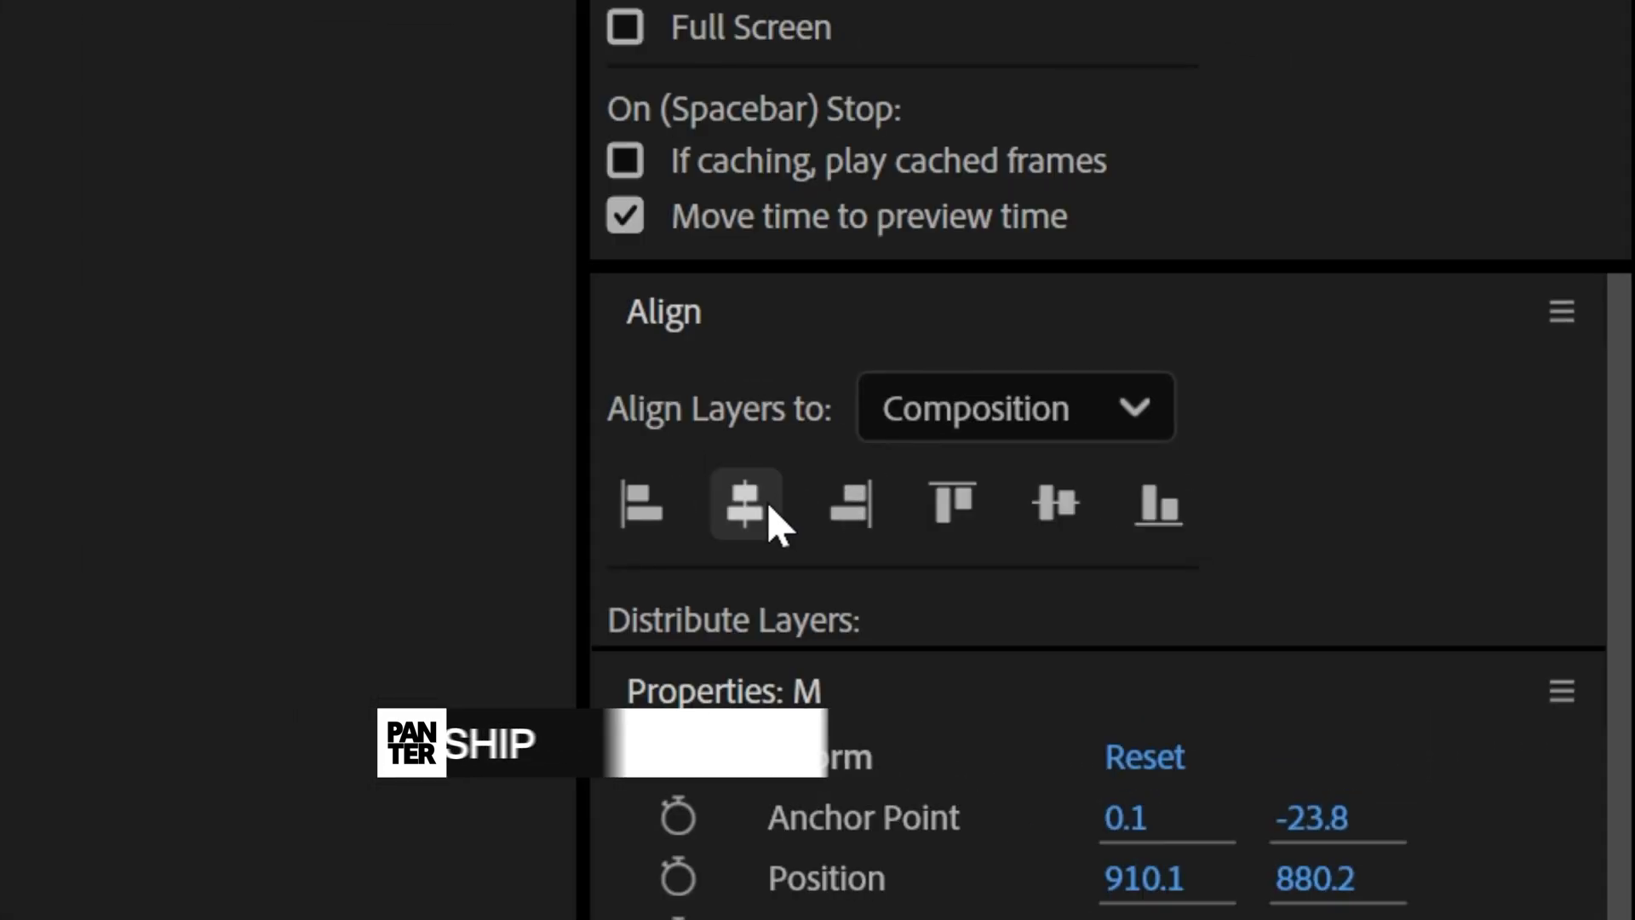
pyautogui.click(746, 505)
pyautogui.click(1055, 504)
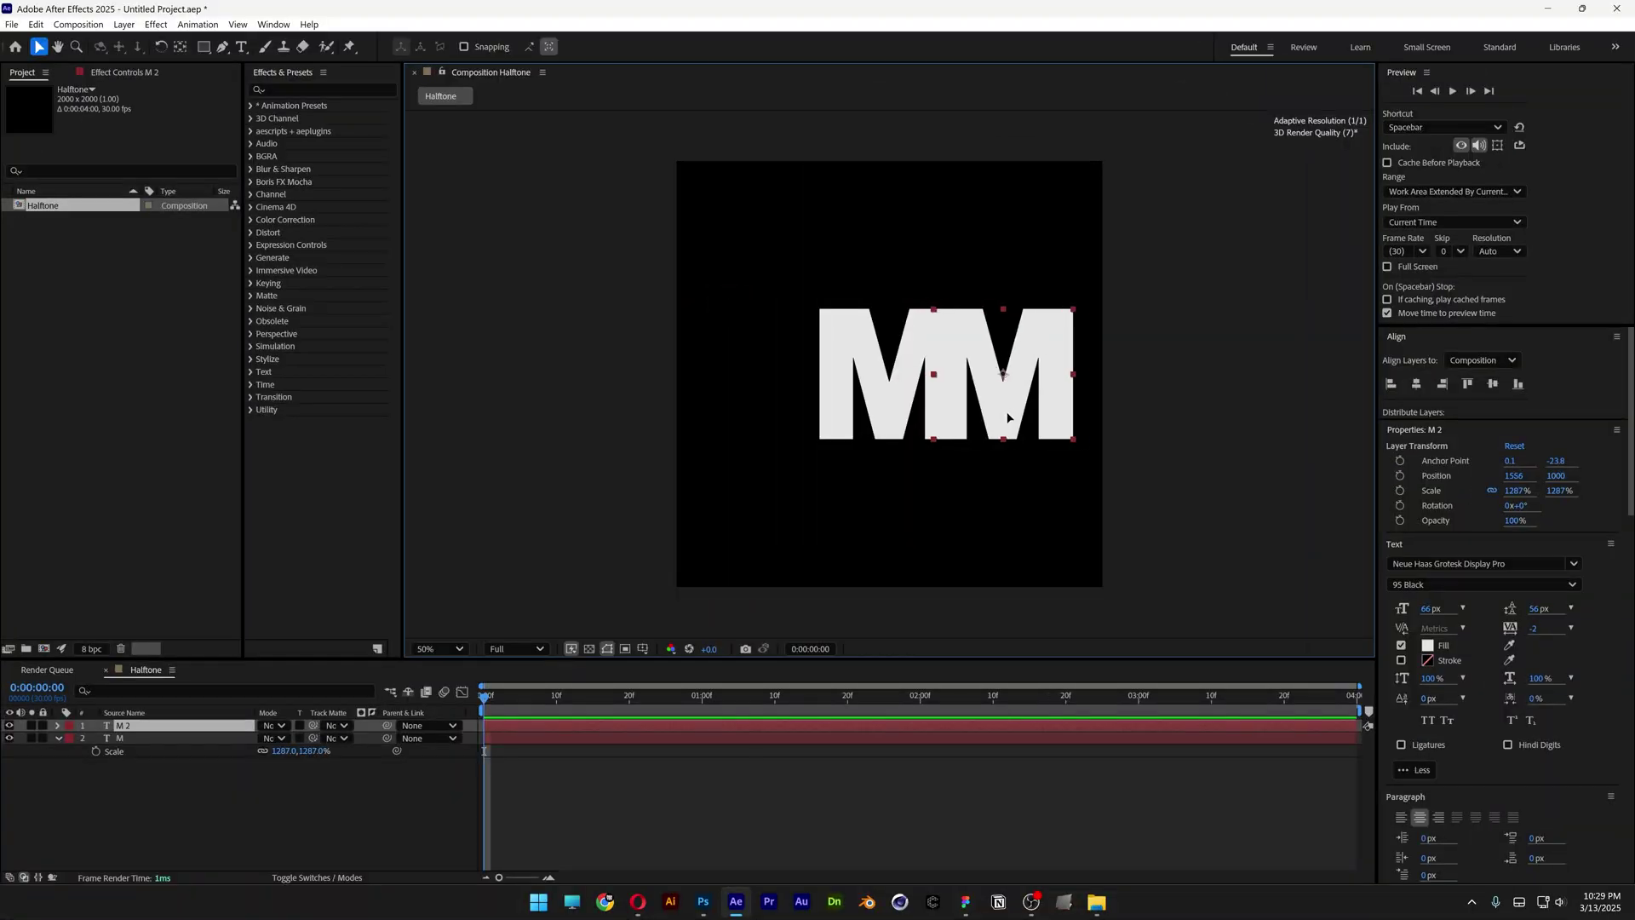
pyautogui.moveTo(995, 417); pyautogui.dragTo(743, 417)
pyautogui.hotkey('ctrl', 'd')
pyautogui.click(1243, 385)
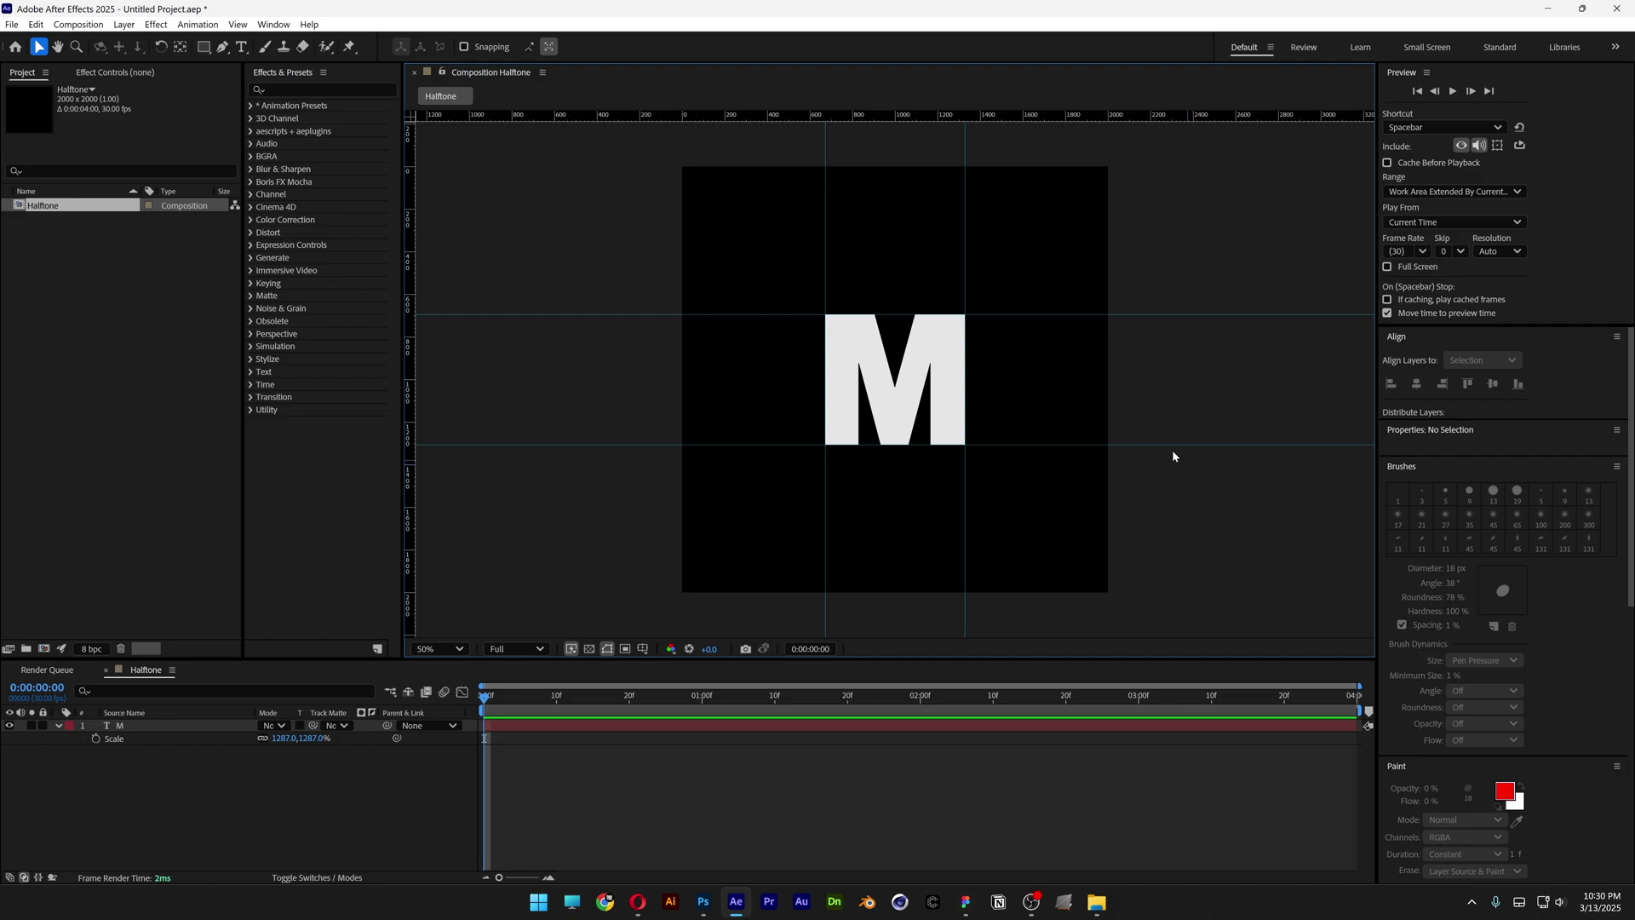
pyautogui.press('/')
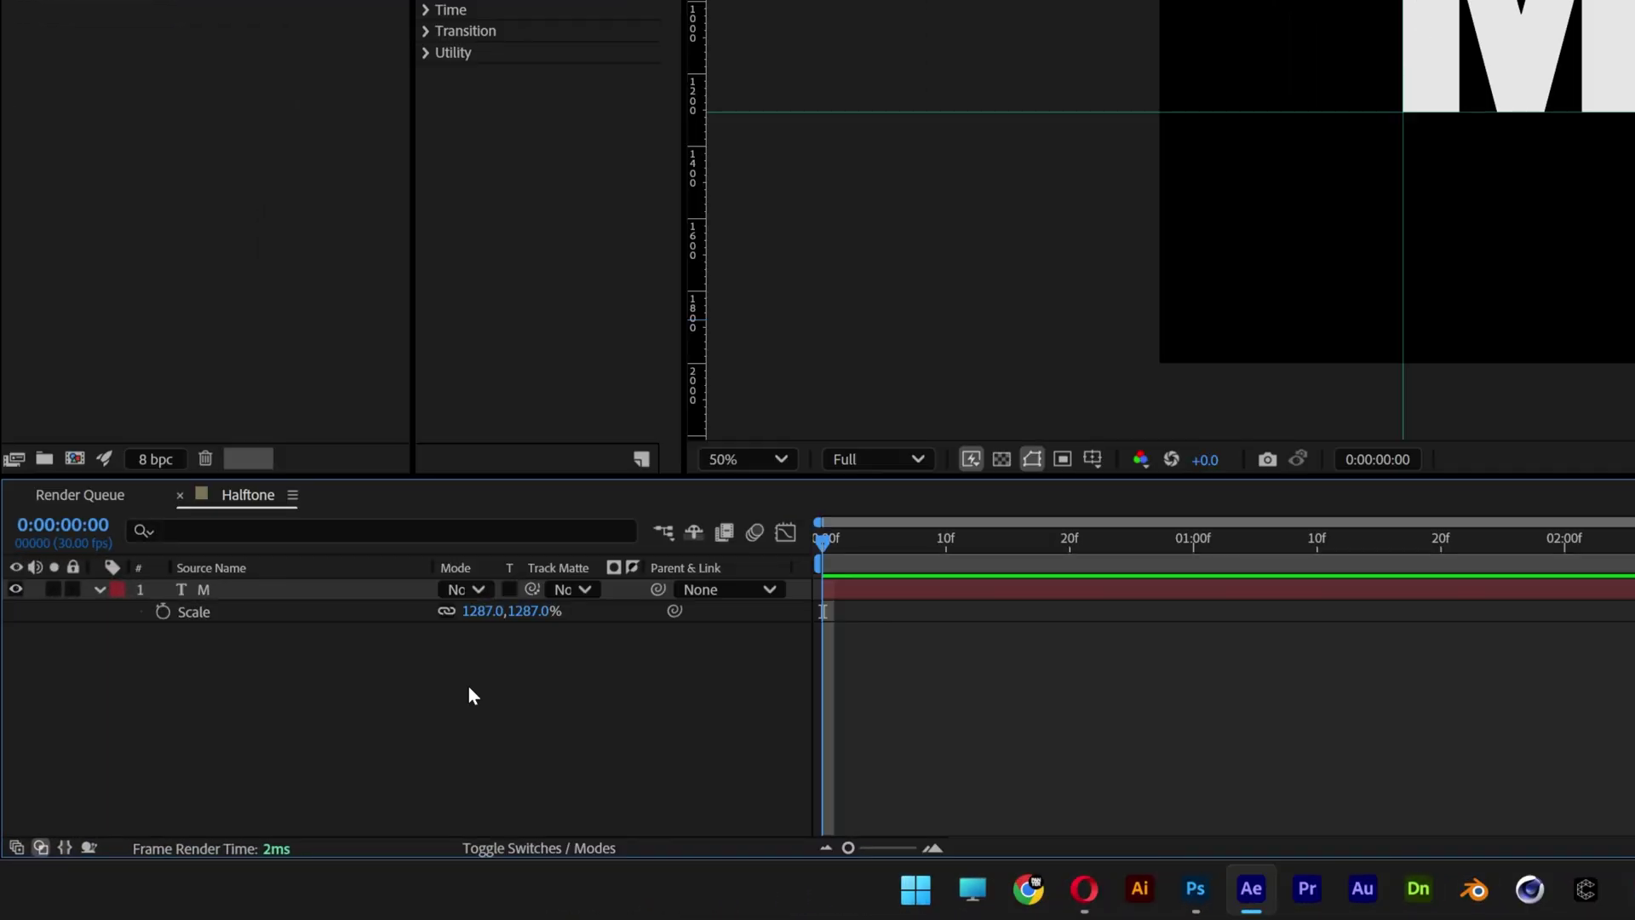
# Step: Add a black solid named BG and move it beneath the M layer
pyautogui.rightClick(275, 782)
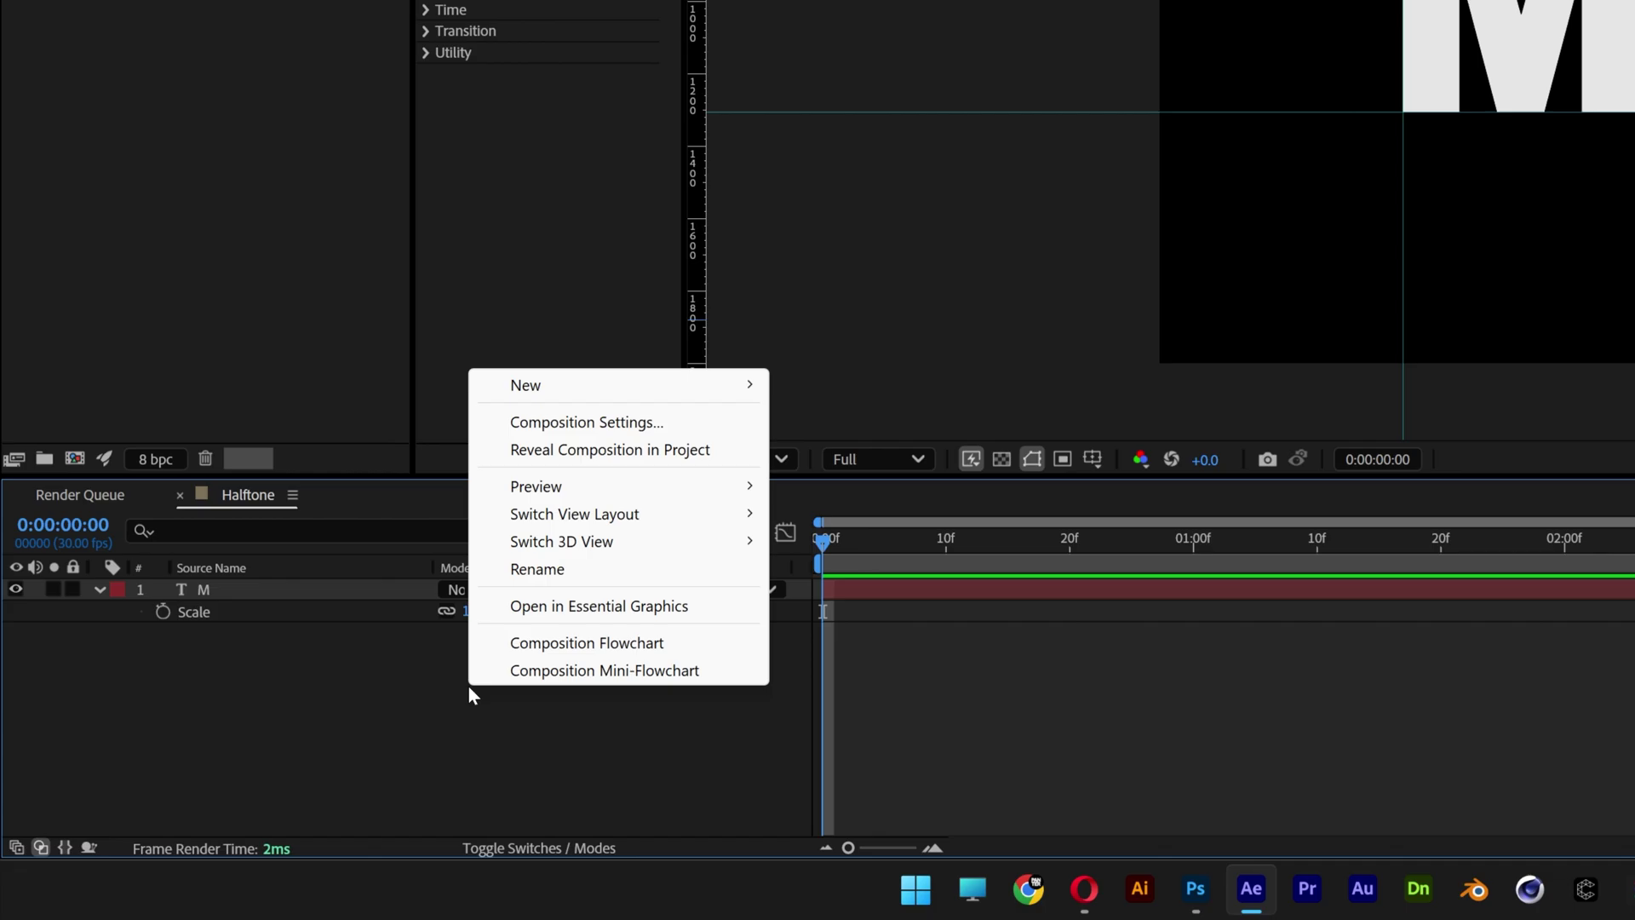
pyautogui.moveTo(732, 385)
pyautogui.click(882, 445)
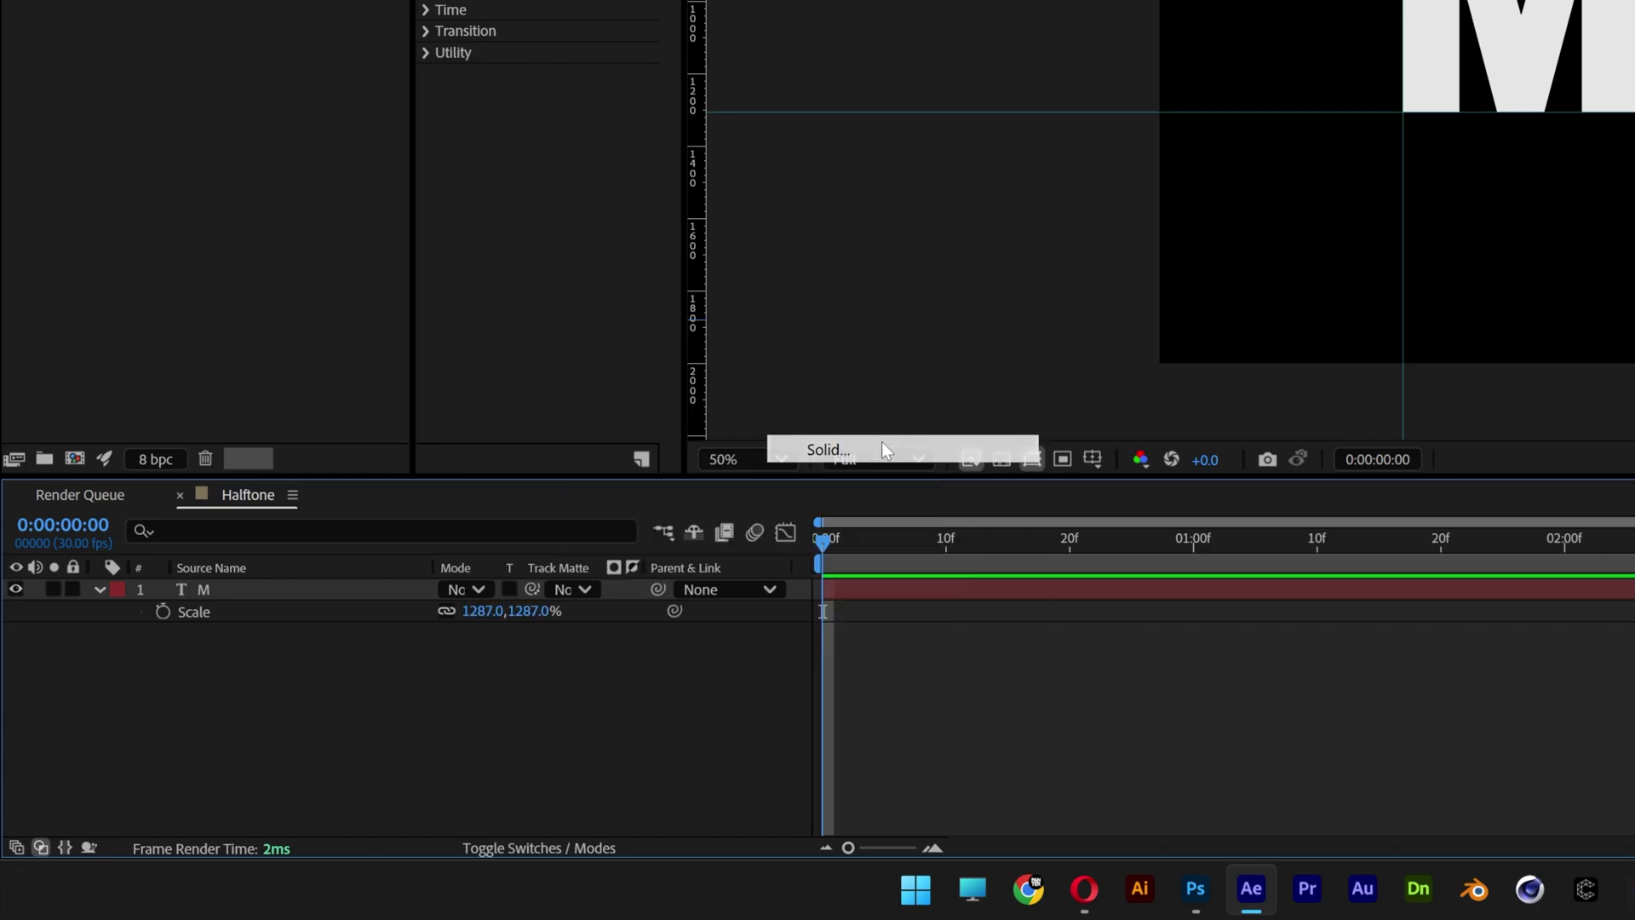
pyautogui.write('BG')
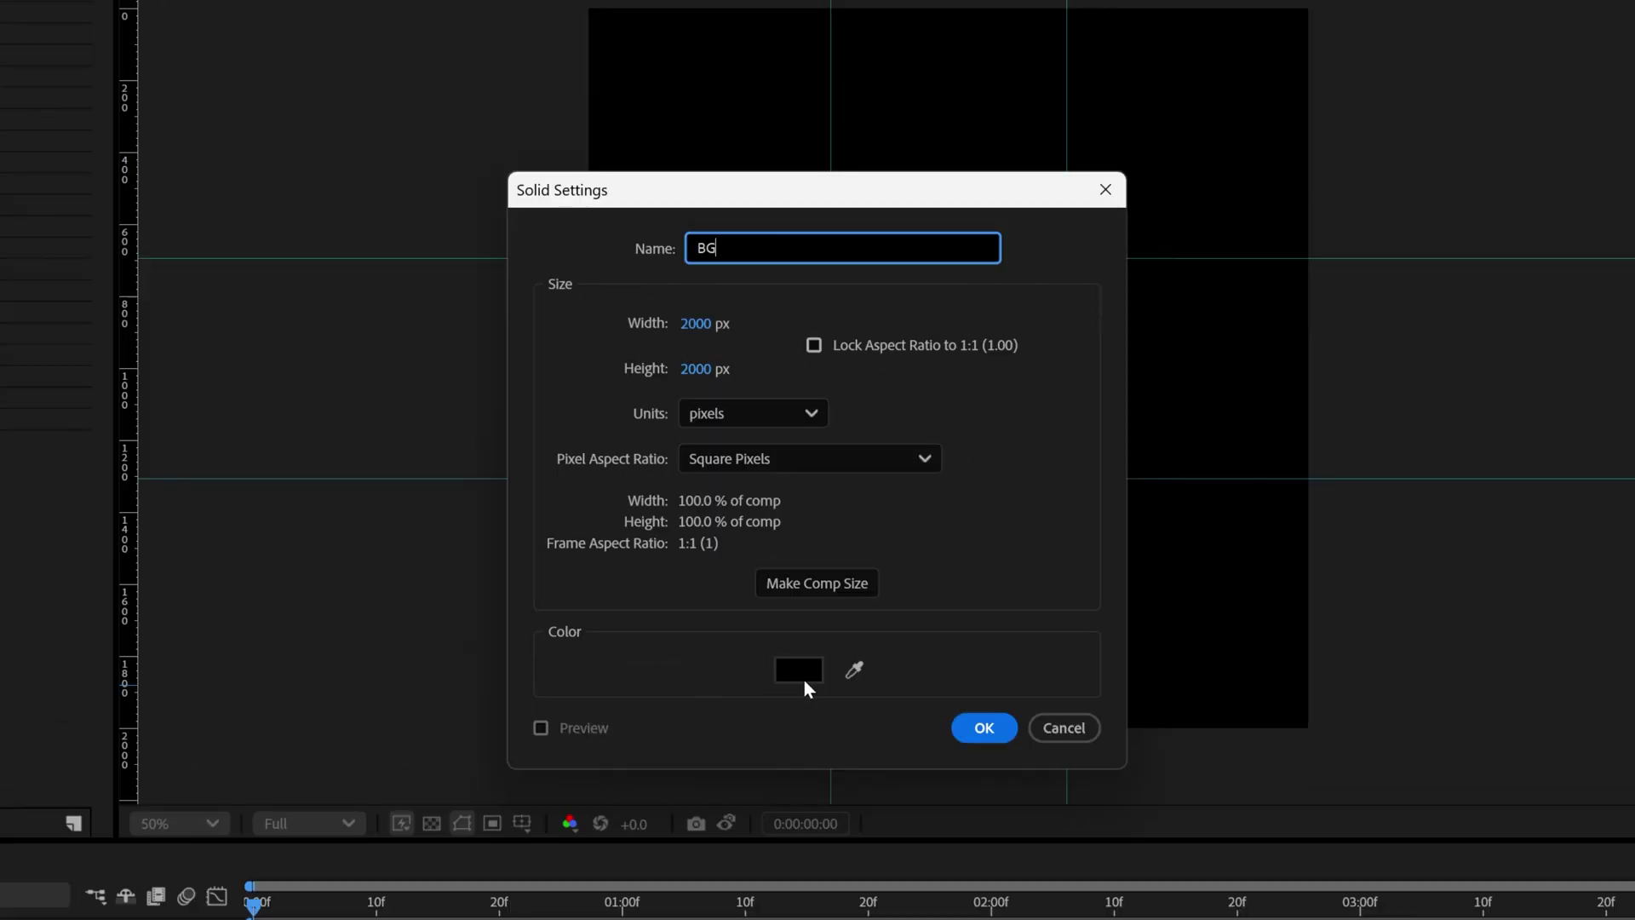
pyautogui.click(966, 730)
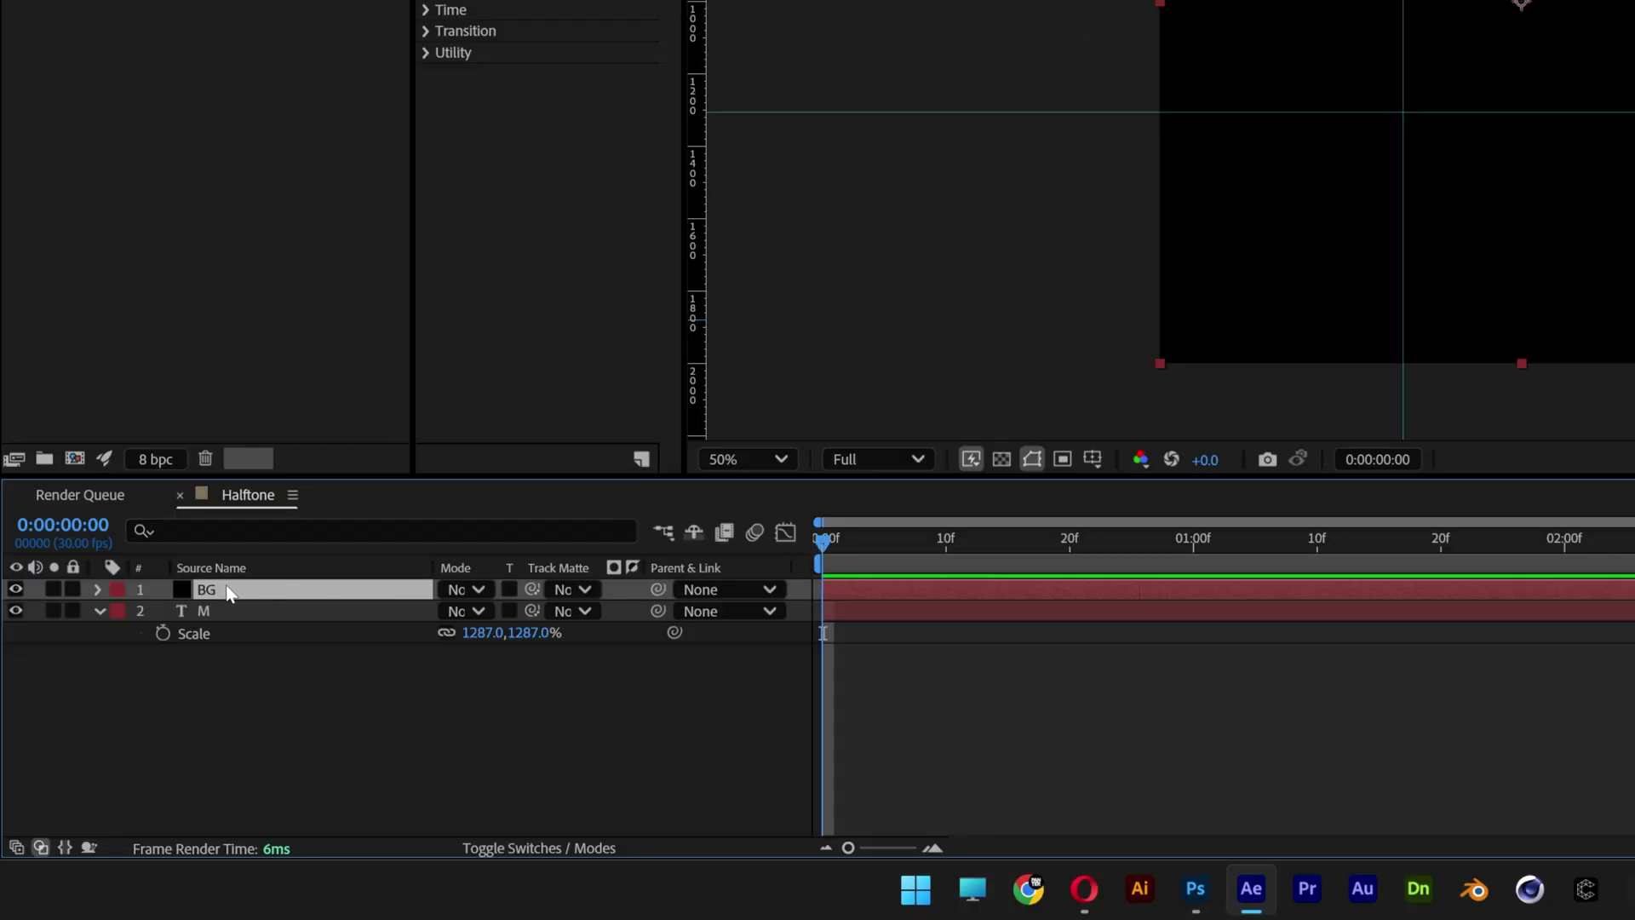
pyautogui.moveTo(228, 594); pyautogui.dragTo(222, 662)
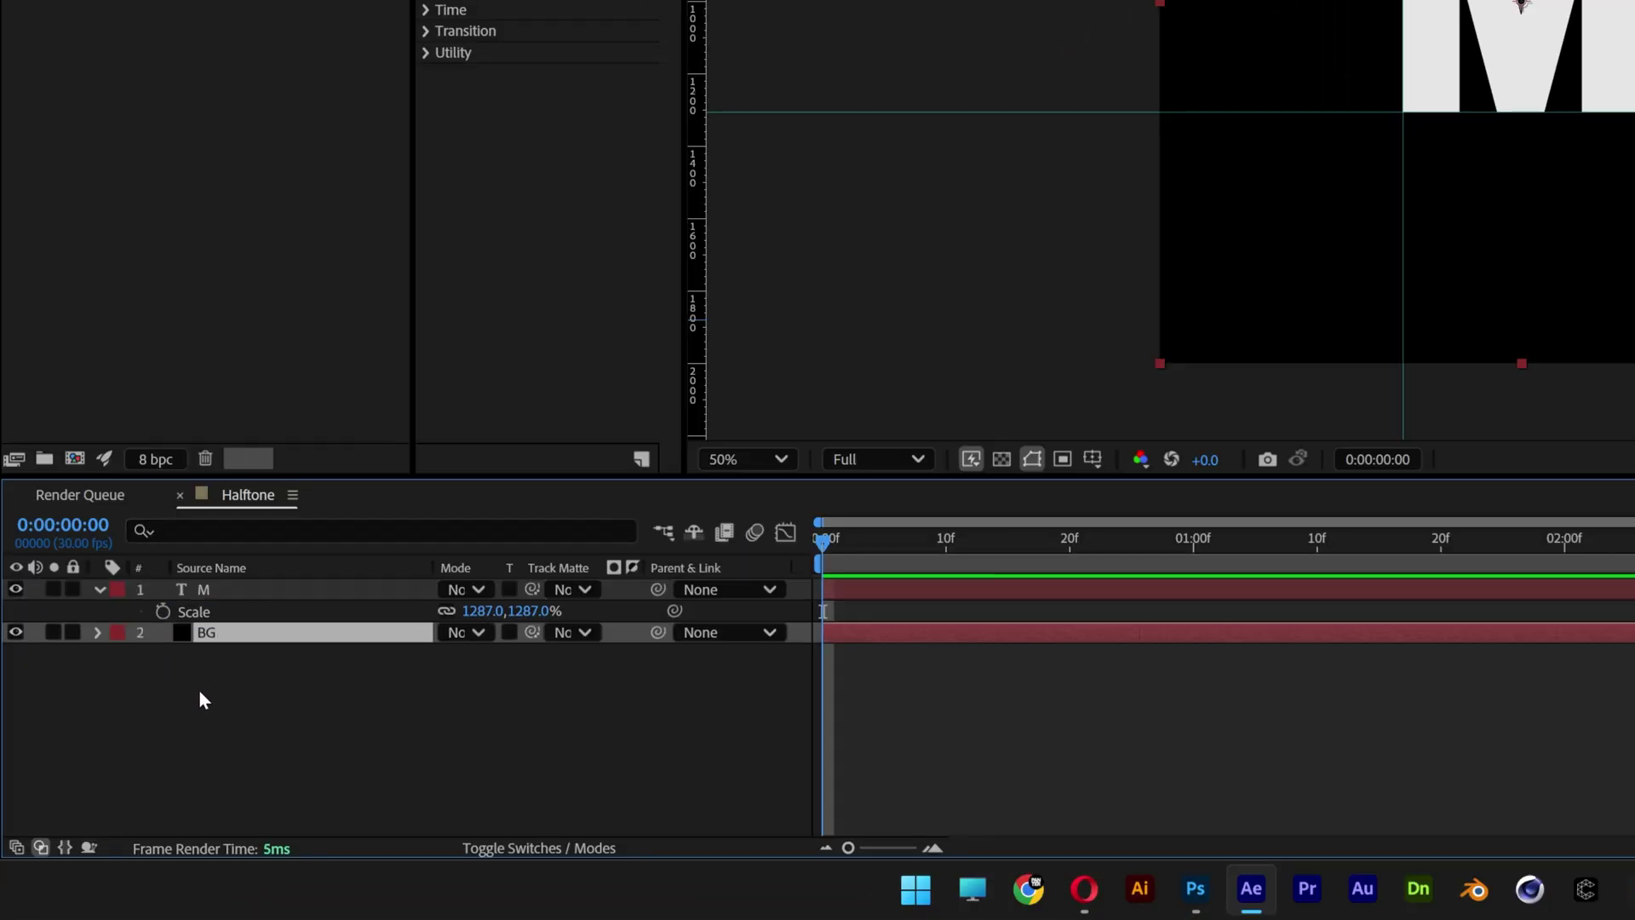
# Step: Pre-compose the M and BG layers into a composition named TXT
pyautogui.moveTo(258, 718); pyautogui.dragTo(160, 569)
pyautogui.rightClick(221, 594)
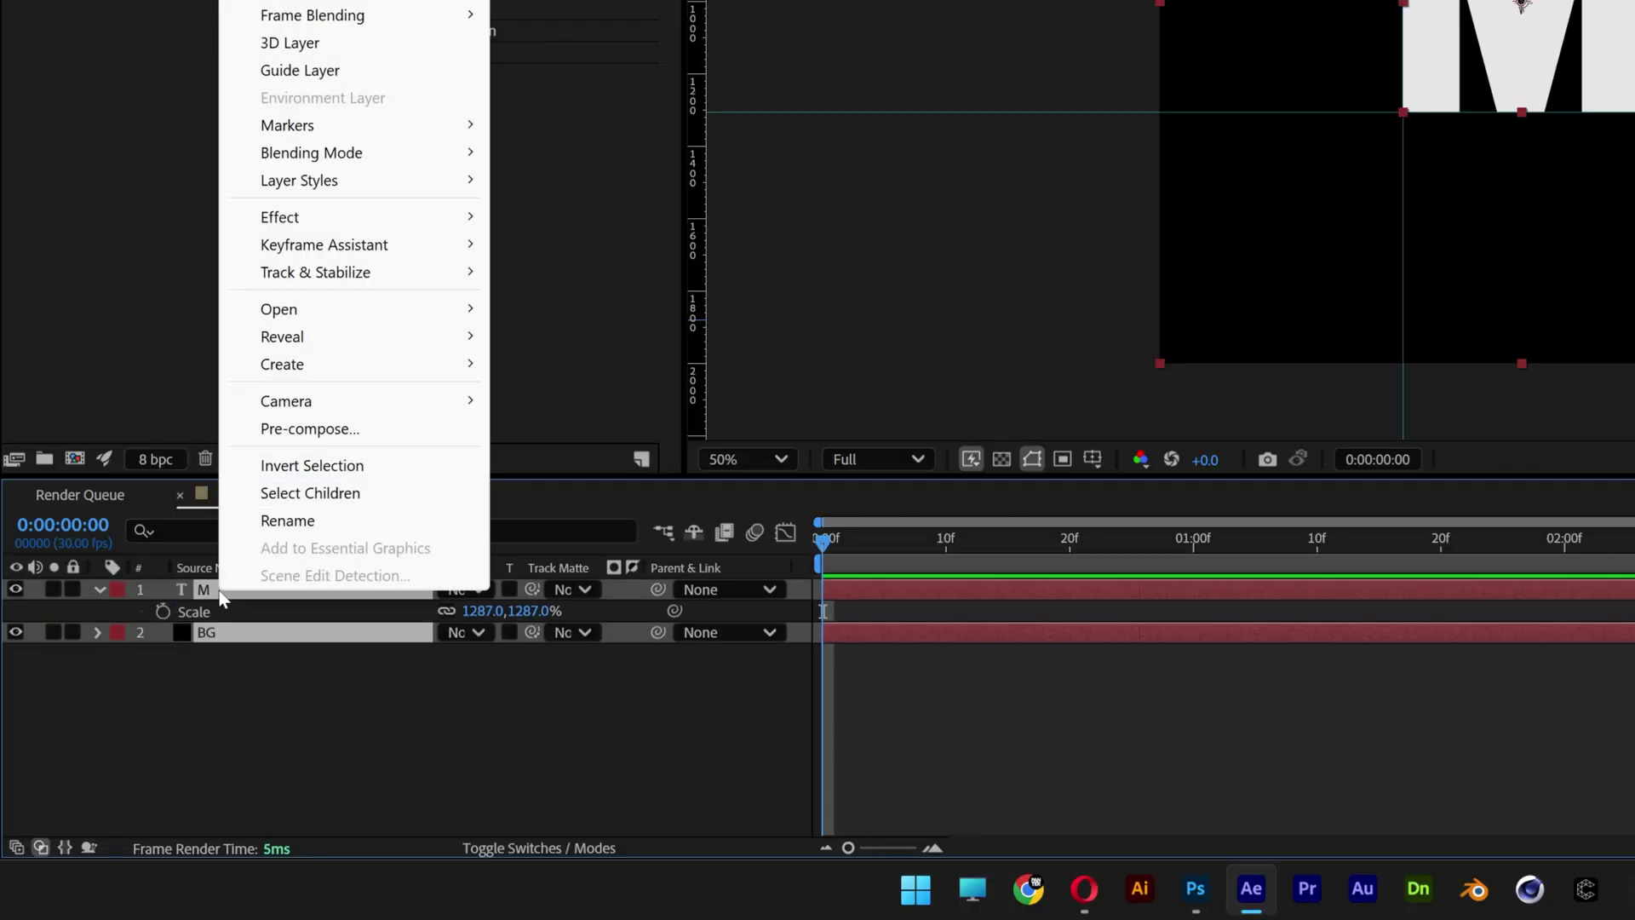
pyautogui.click(333, 436)
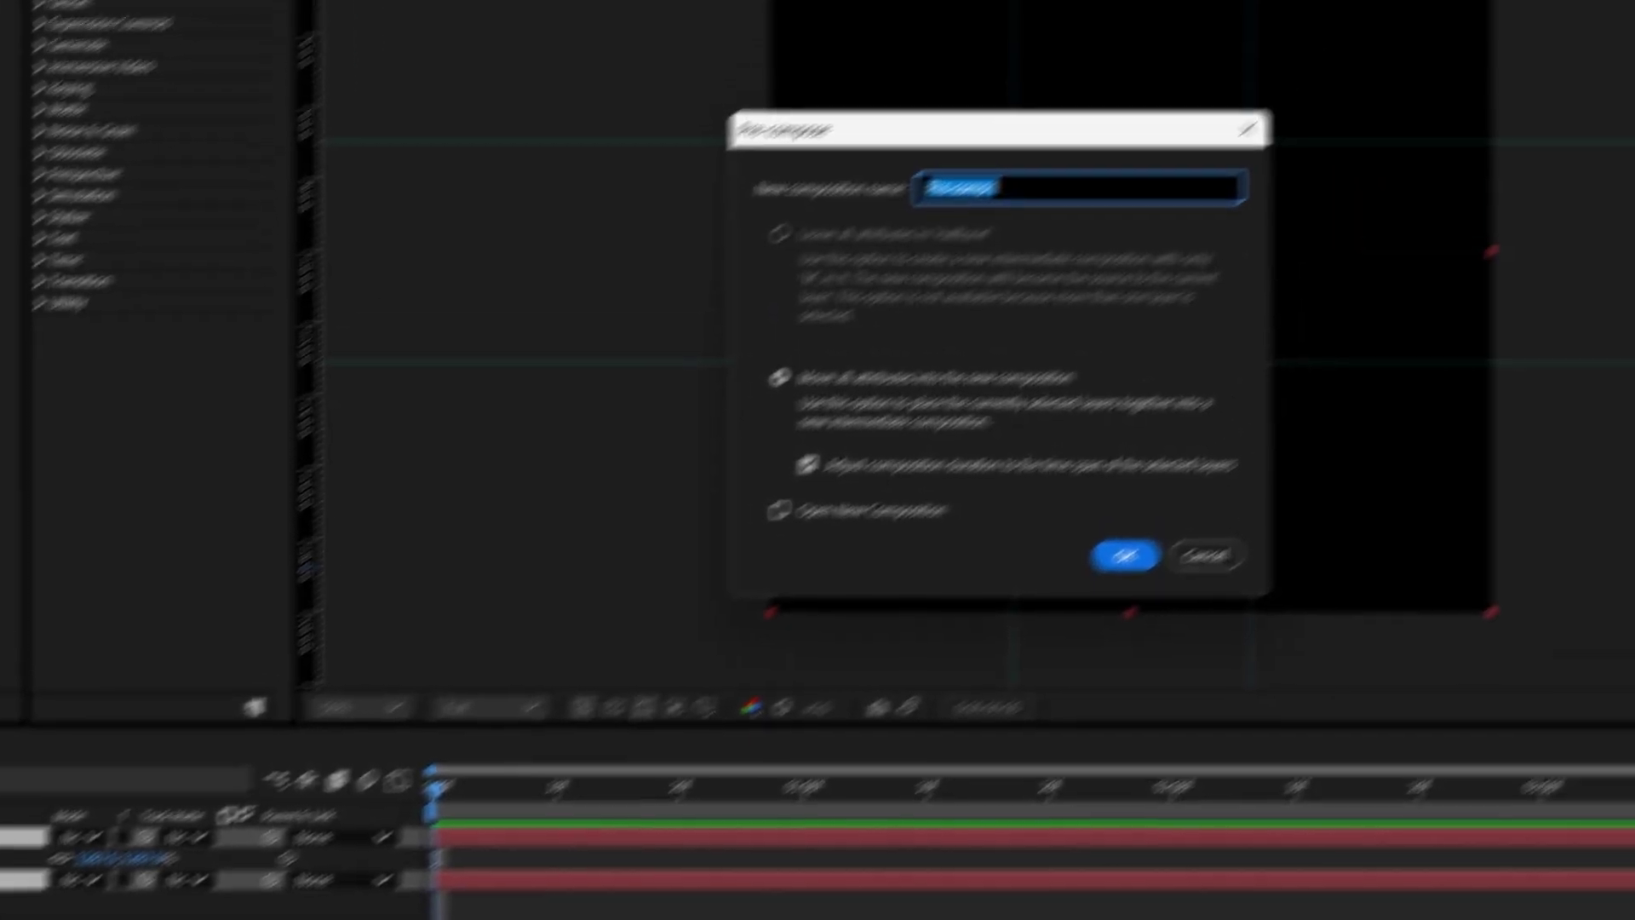
pyautogui.write('TXT')
pyautogui.click(945, 671)
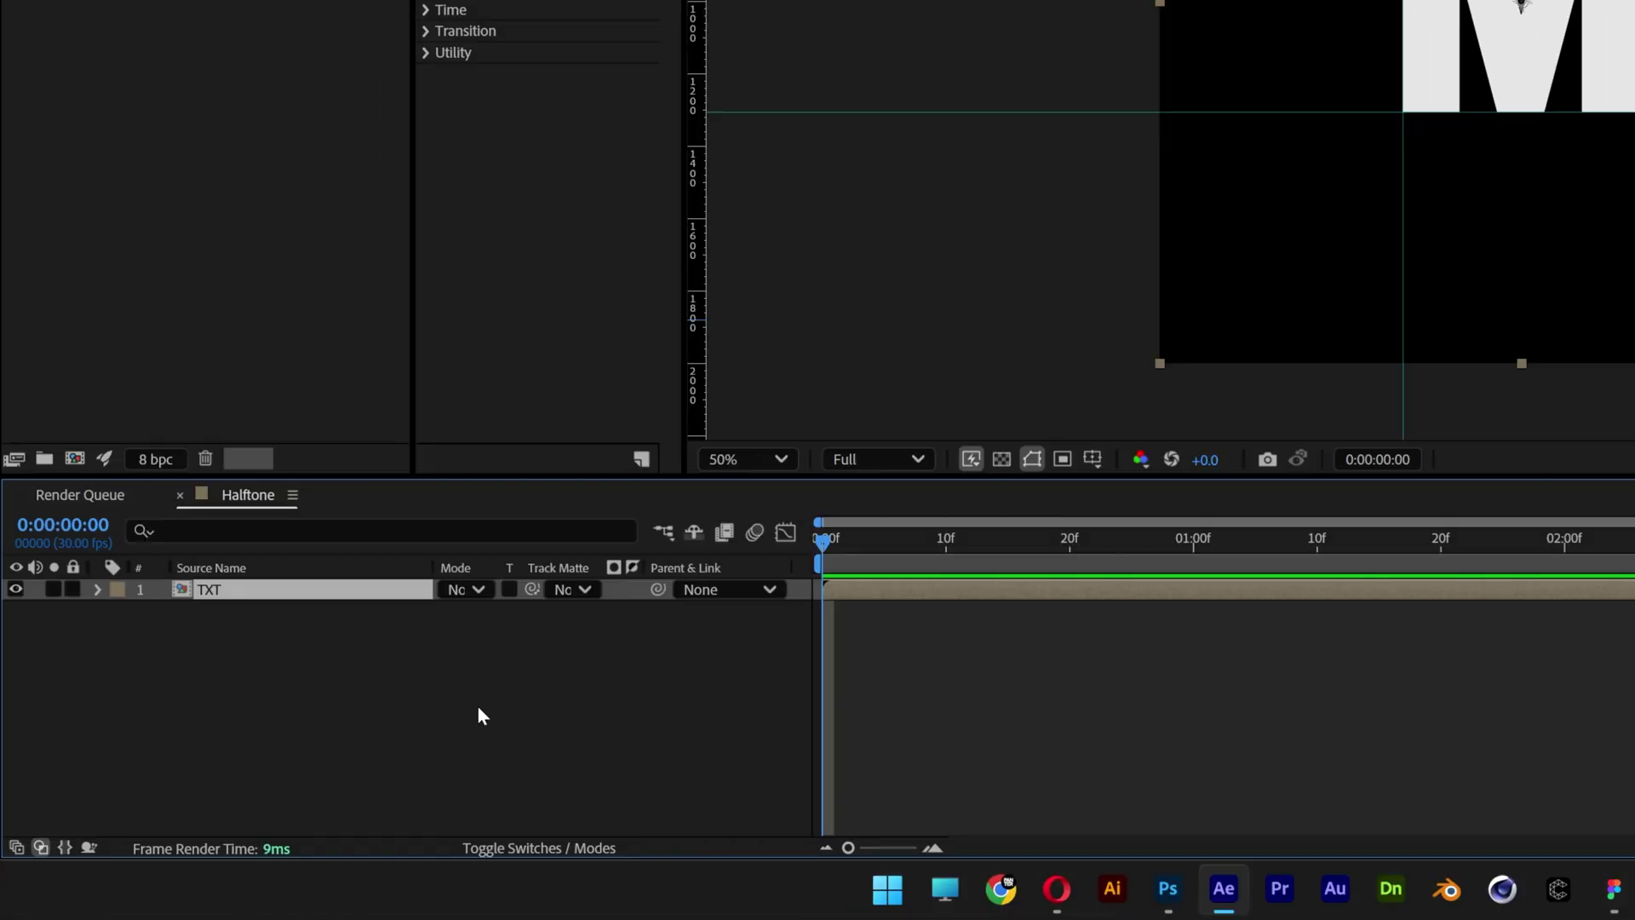
# Step: Add a solid named Blur Comp and apply the 4-Color Gradient effect to it
pyautogui.rightClick(477, 713)
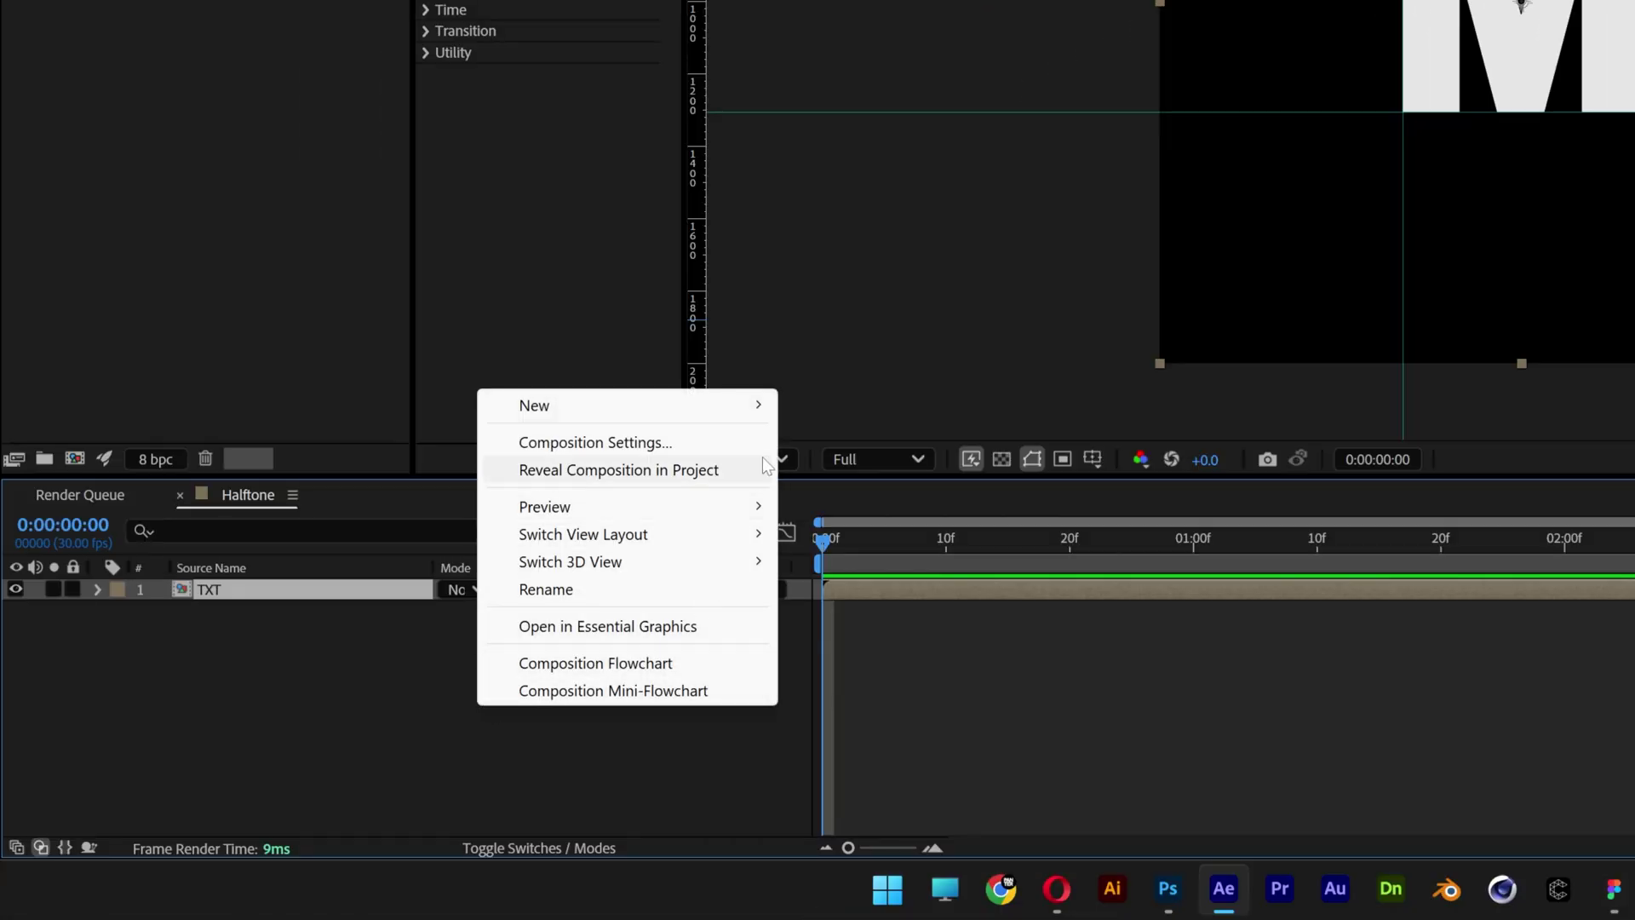
pyautogui.moveTo(748, 406)
pyautogui.click(879, 481)
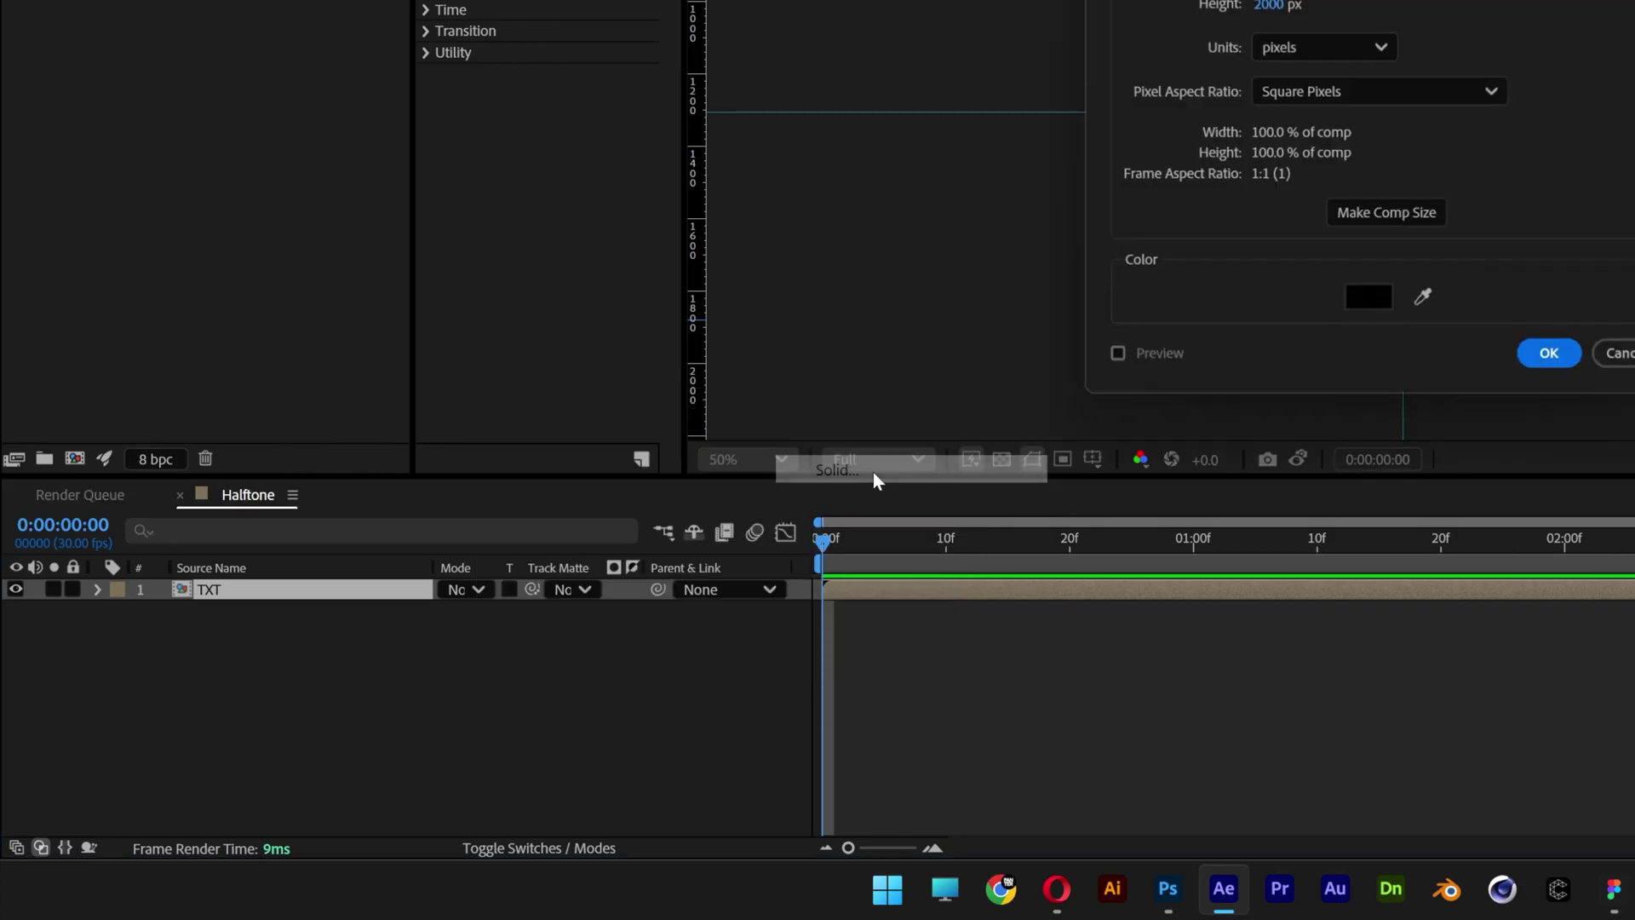
pyautogui.write('Blur Comp')
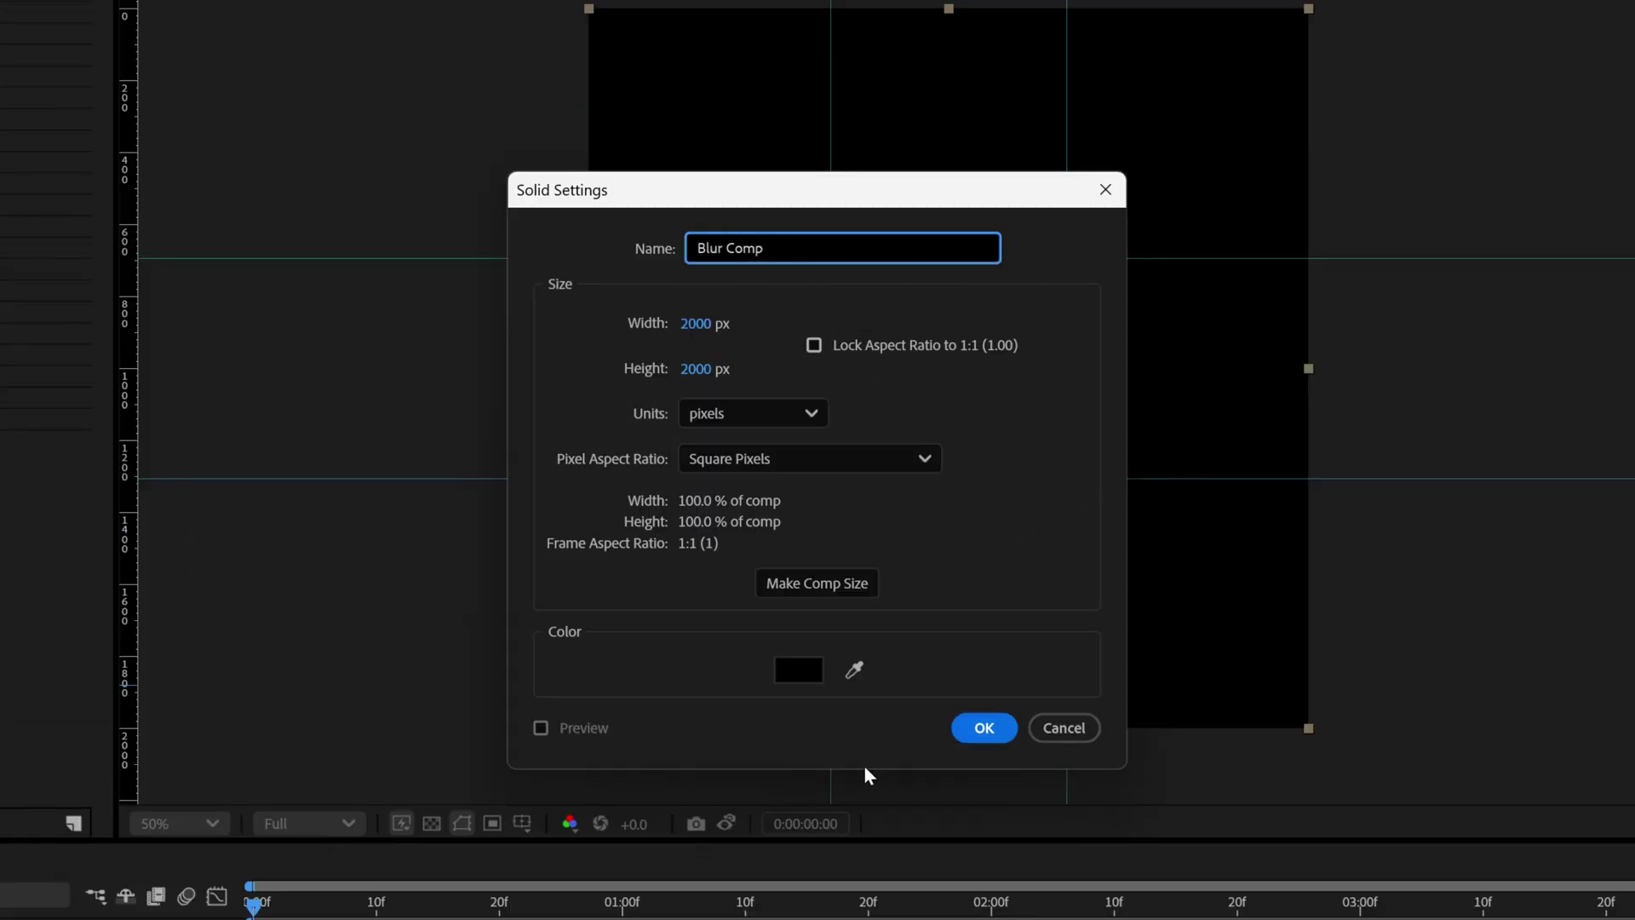
pyautogui.click(986, 729)
pyautogui.click(321, 98)
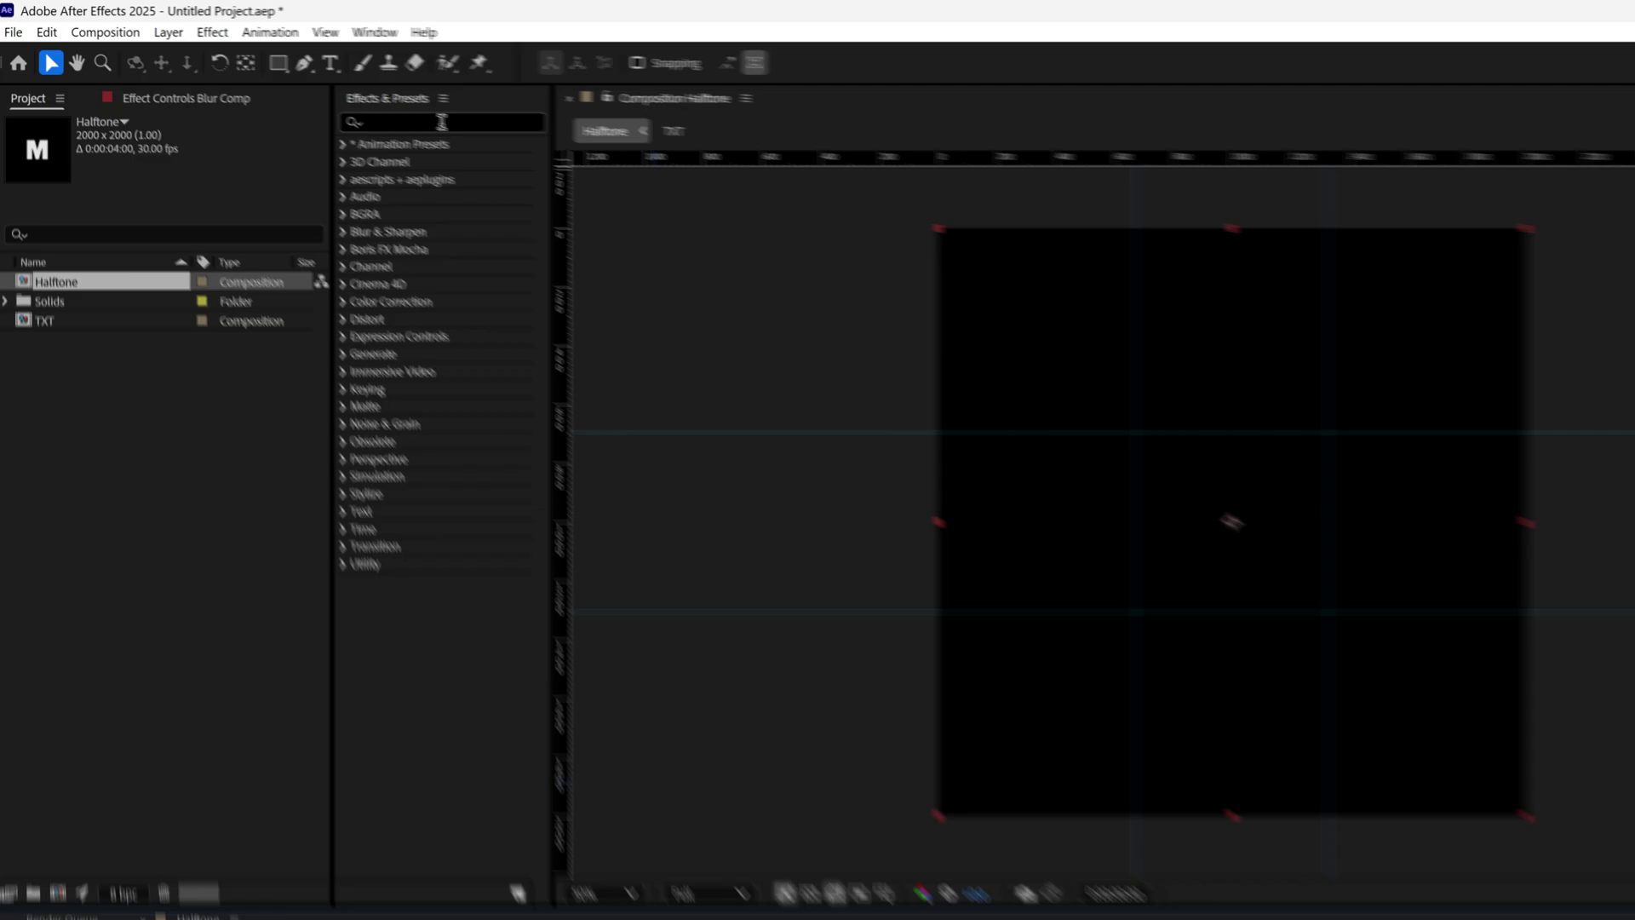
pyautogui.write('4-color gradient')
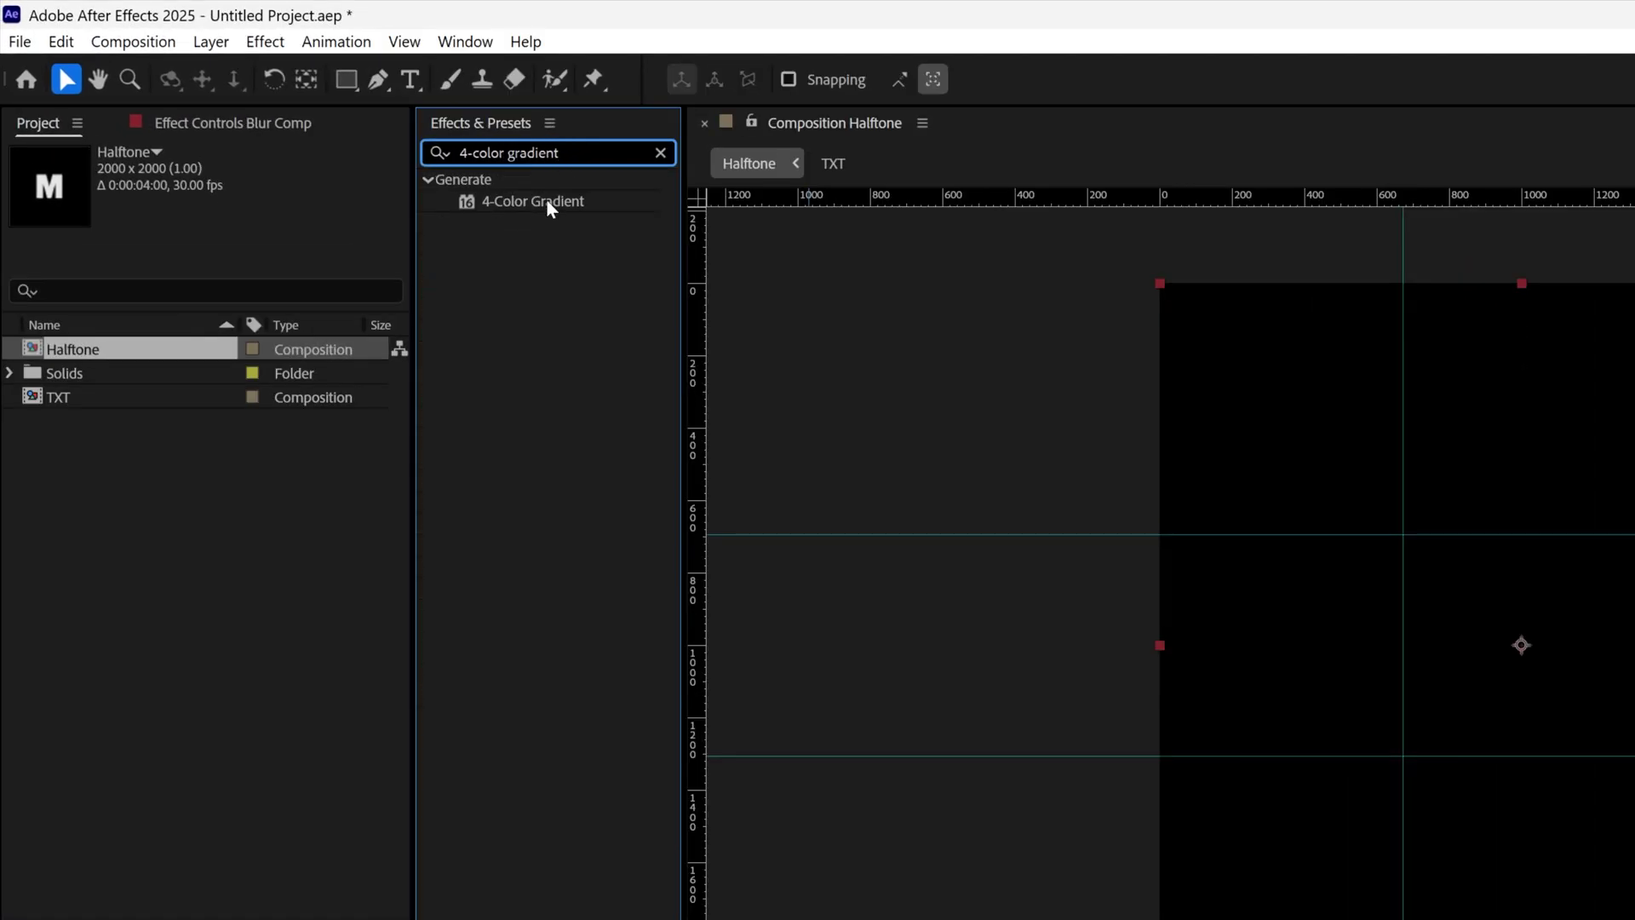
pyautogui.moveTo(548, 207); pyautogui.dragTo(292, 591)
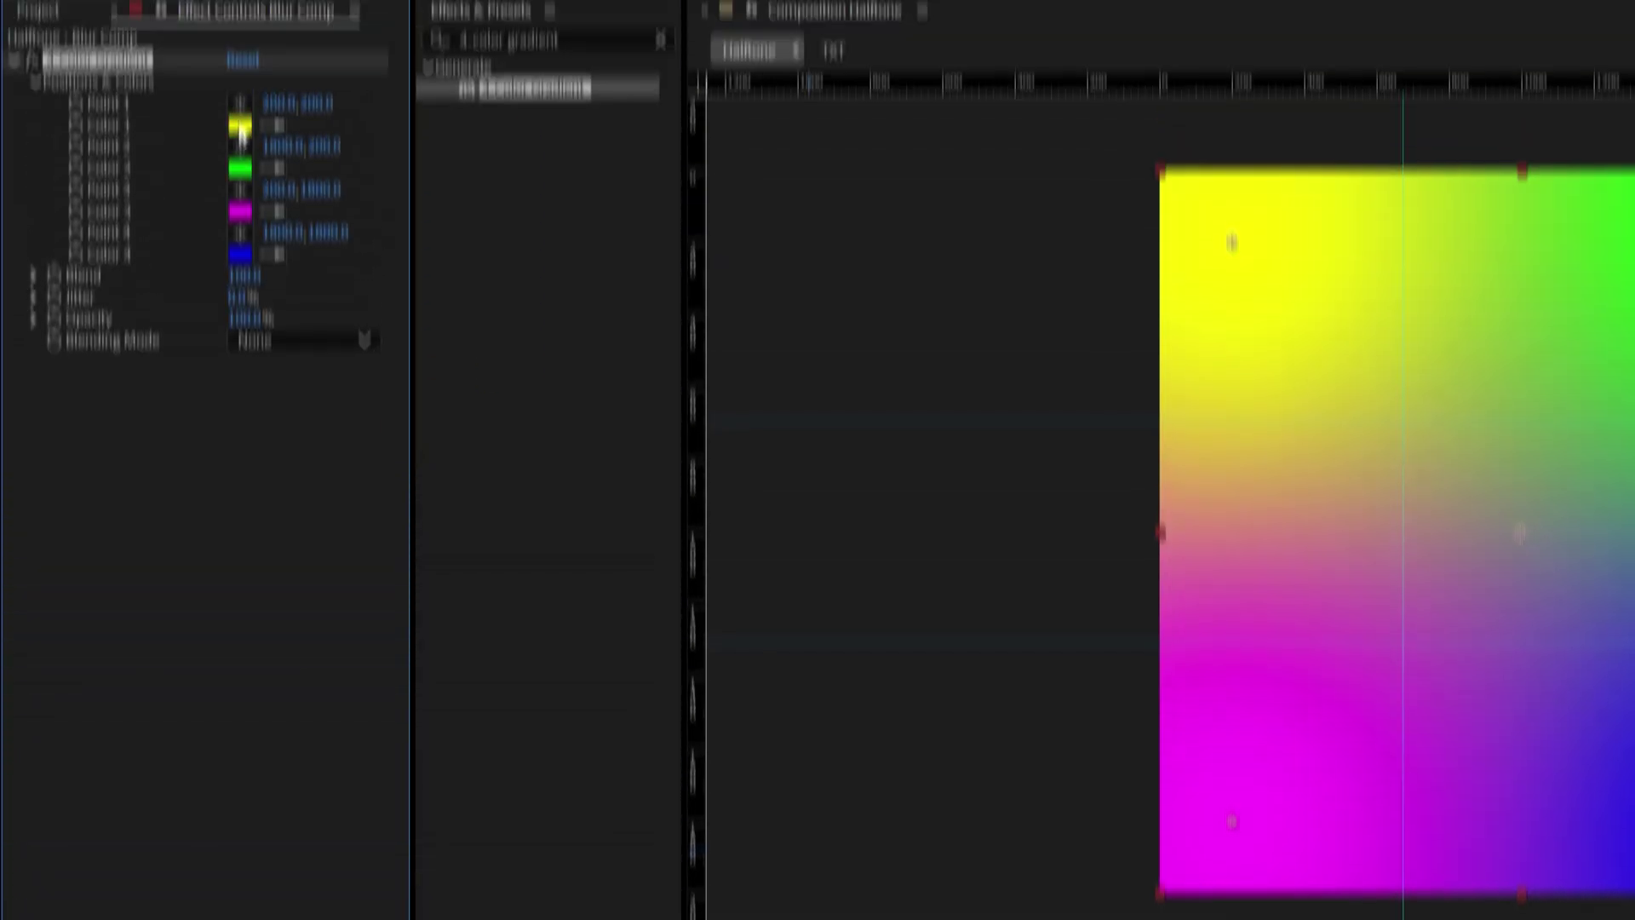
# Step: Set gradient Colors 1 and 2 to white (FFFFFF) and Colors 3 and 4 to black
pyautogui.click(241, 128)
pyautogui.write('FFFFFF')
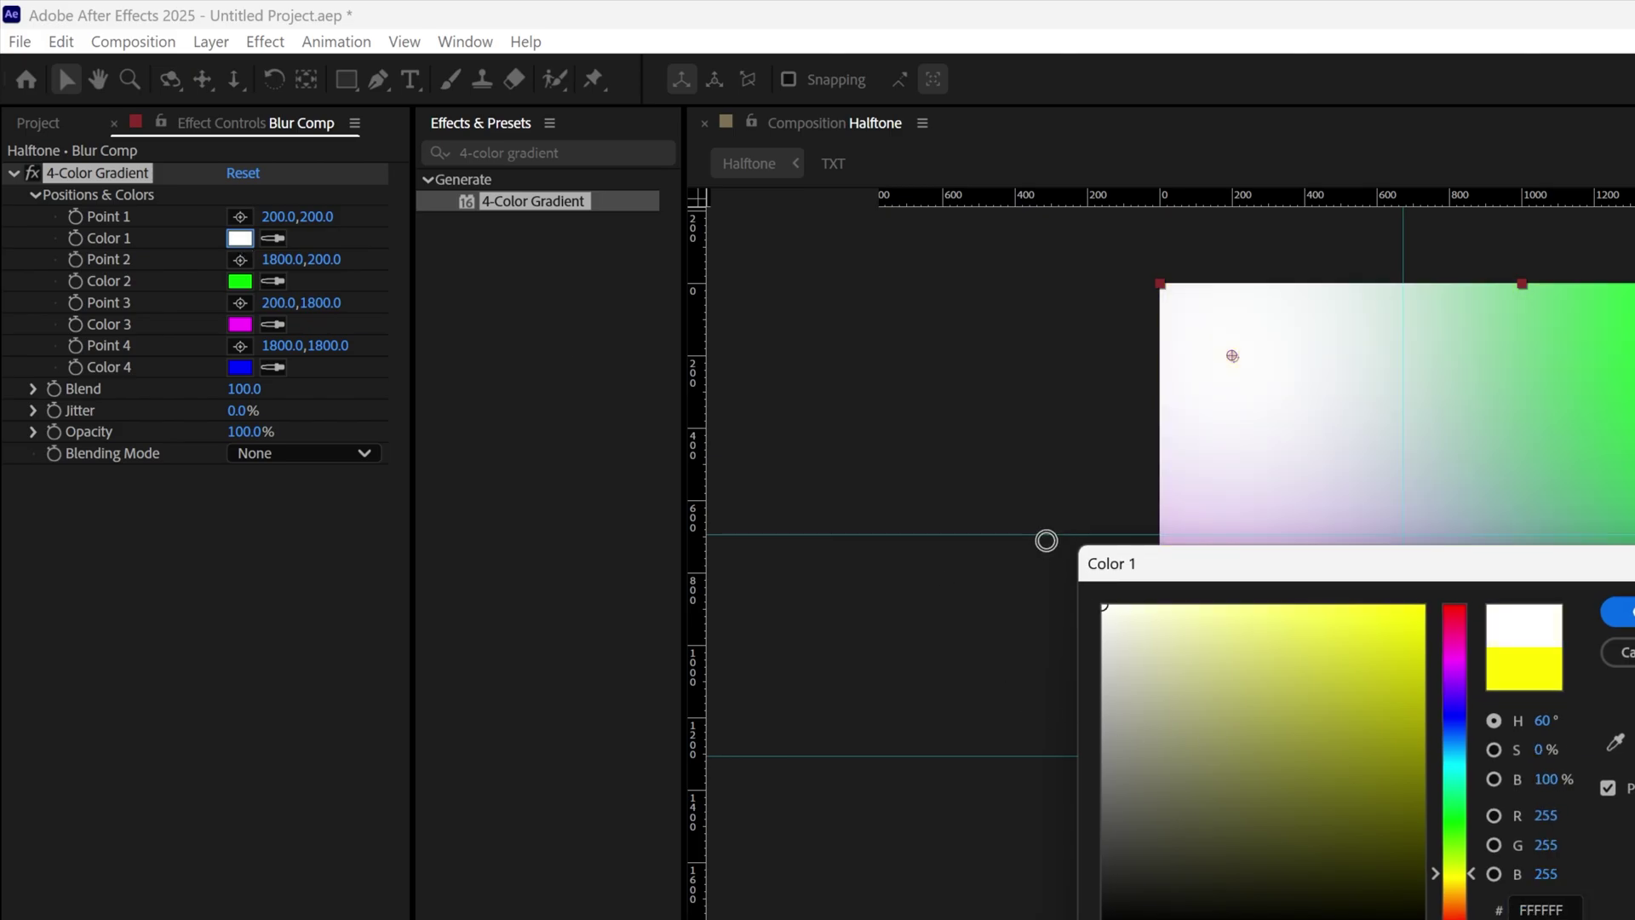
pyautogui.press('Return')
pyautogui.click(241, 281)
pyautogui.write('FFFFFF')
pyautogui.press('Return')
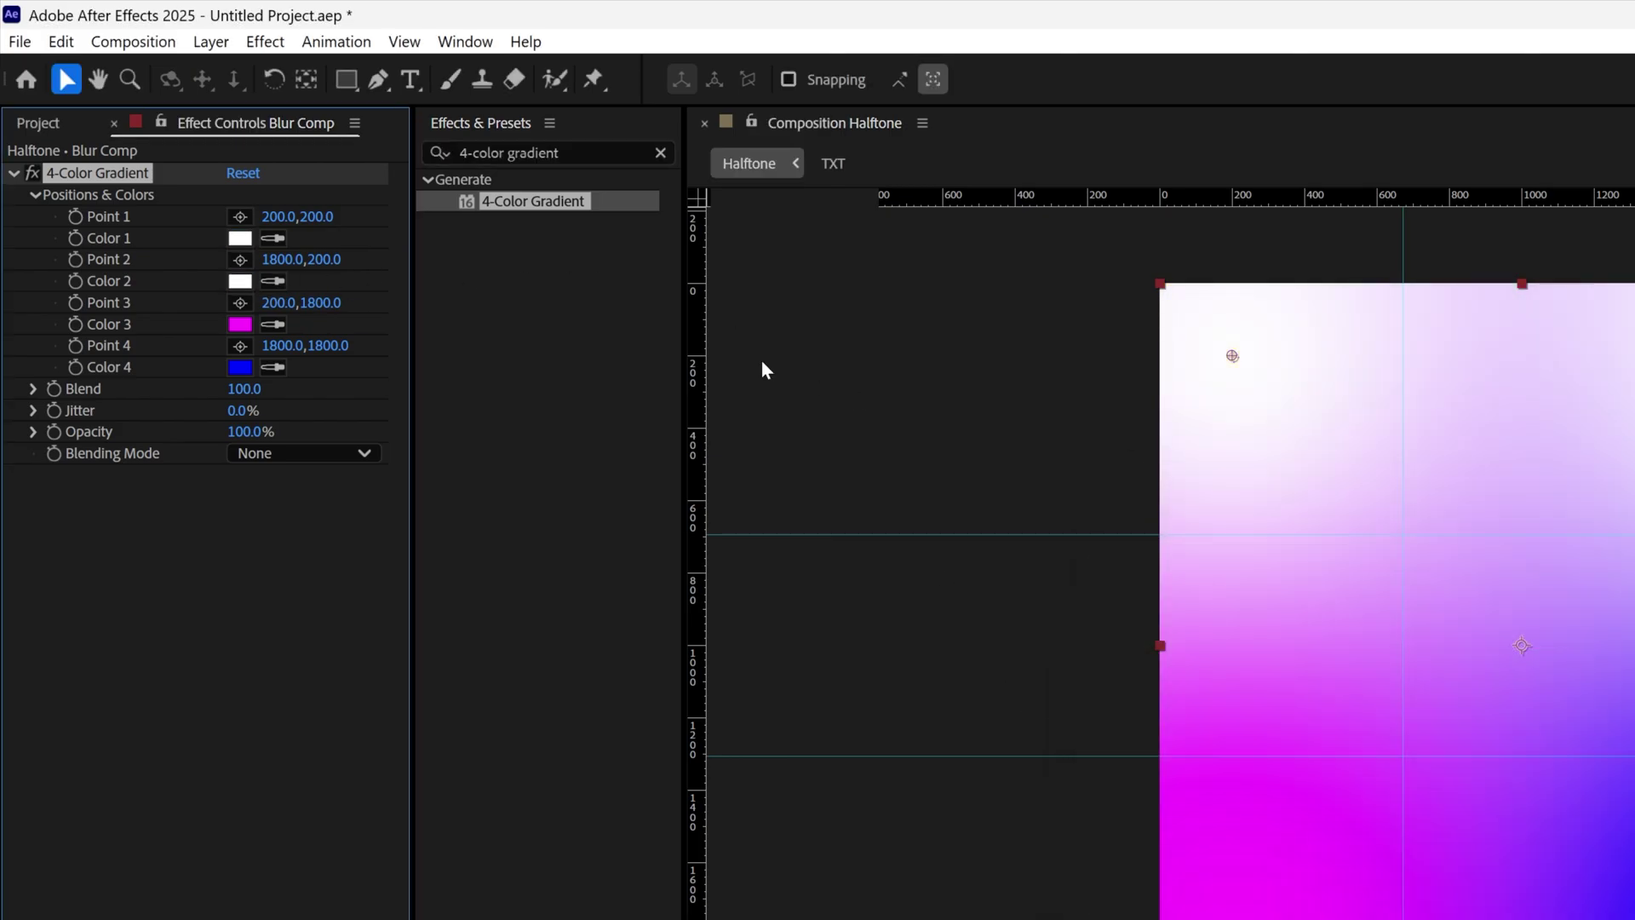
pyautogui.click(240, 323)
pyautogui.moveTo(673, 519); pyautogui.dragTo(547, 616)
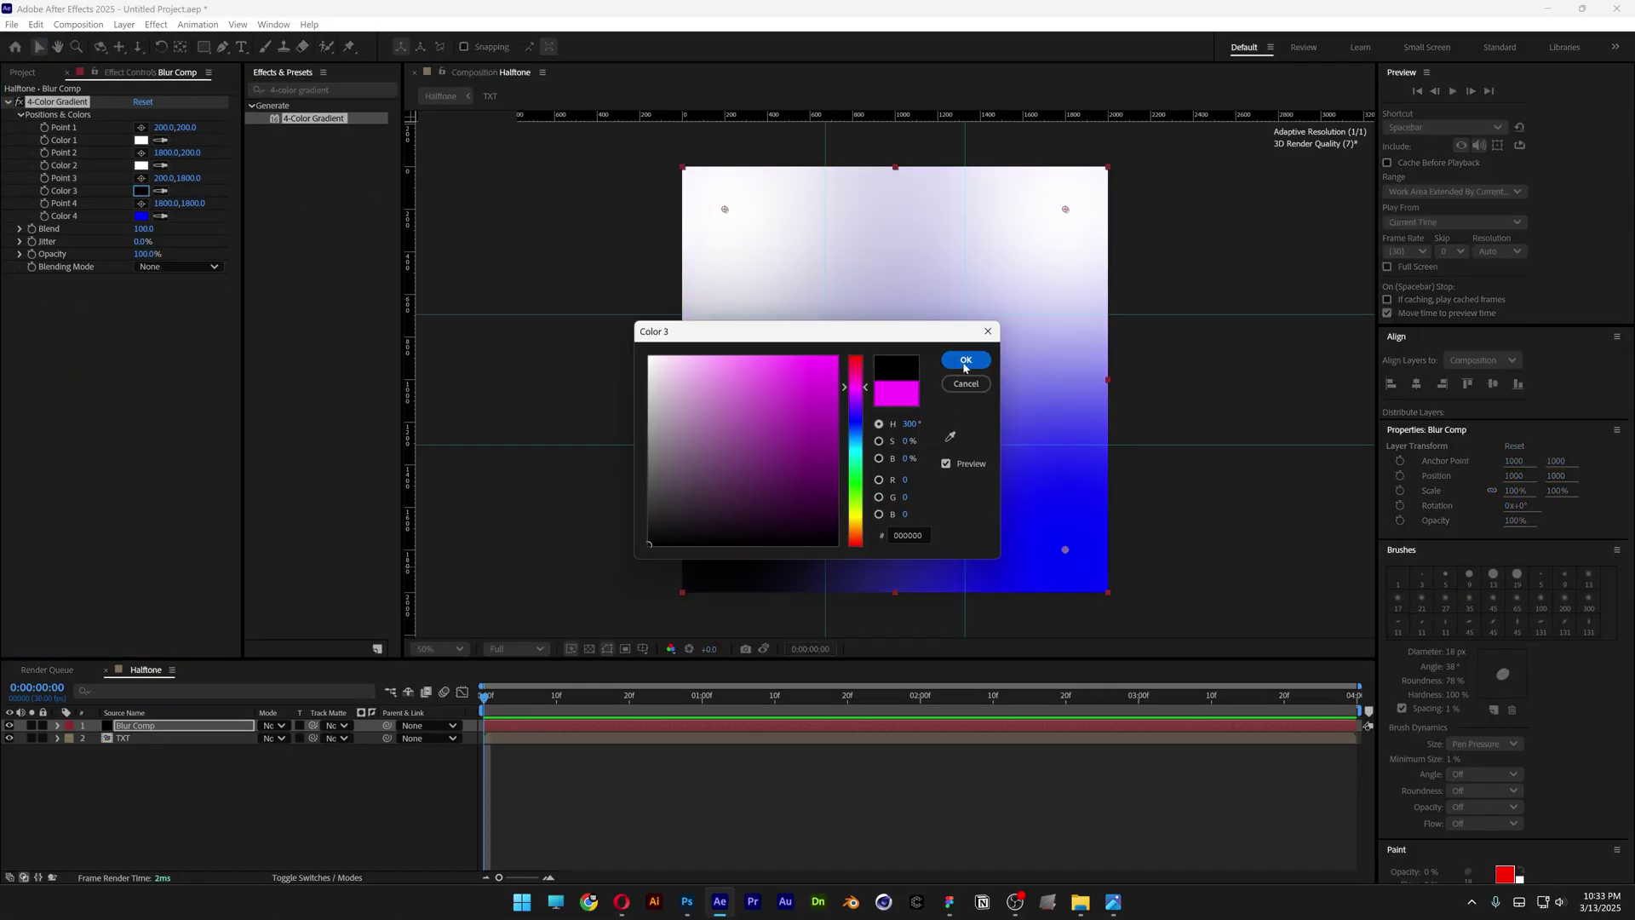
pyautogui.click(965, 359)
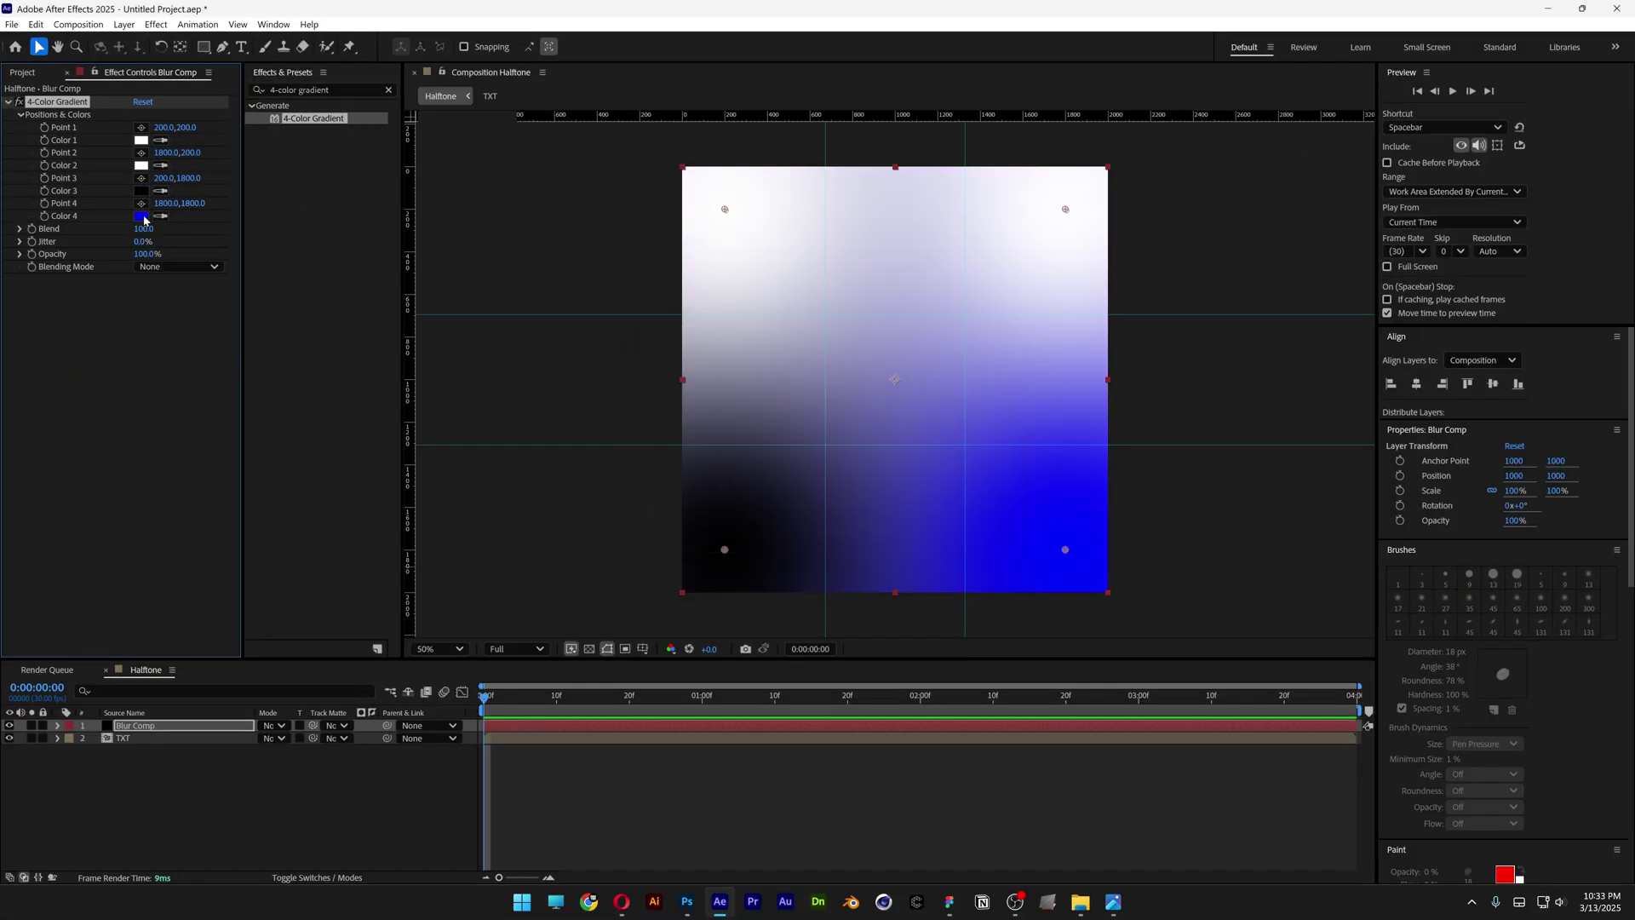
pyautogui.click(141, 215)
pyautogui.moveTo(775, 452); pyautogui.dragTo(650, 542)
pyautogui.click(967, 360)
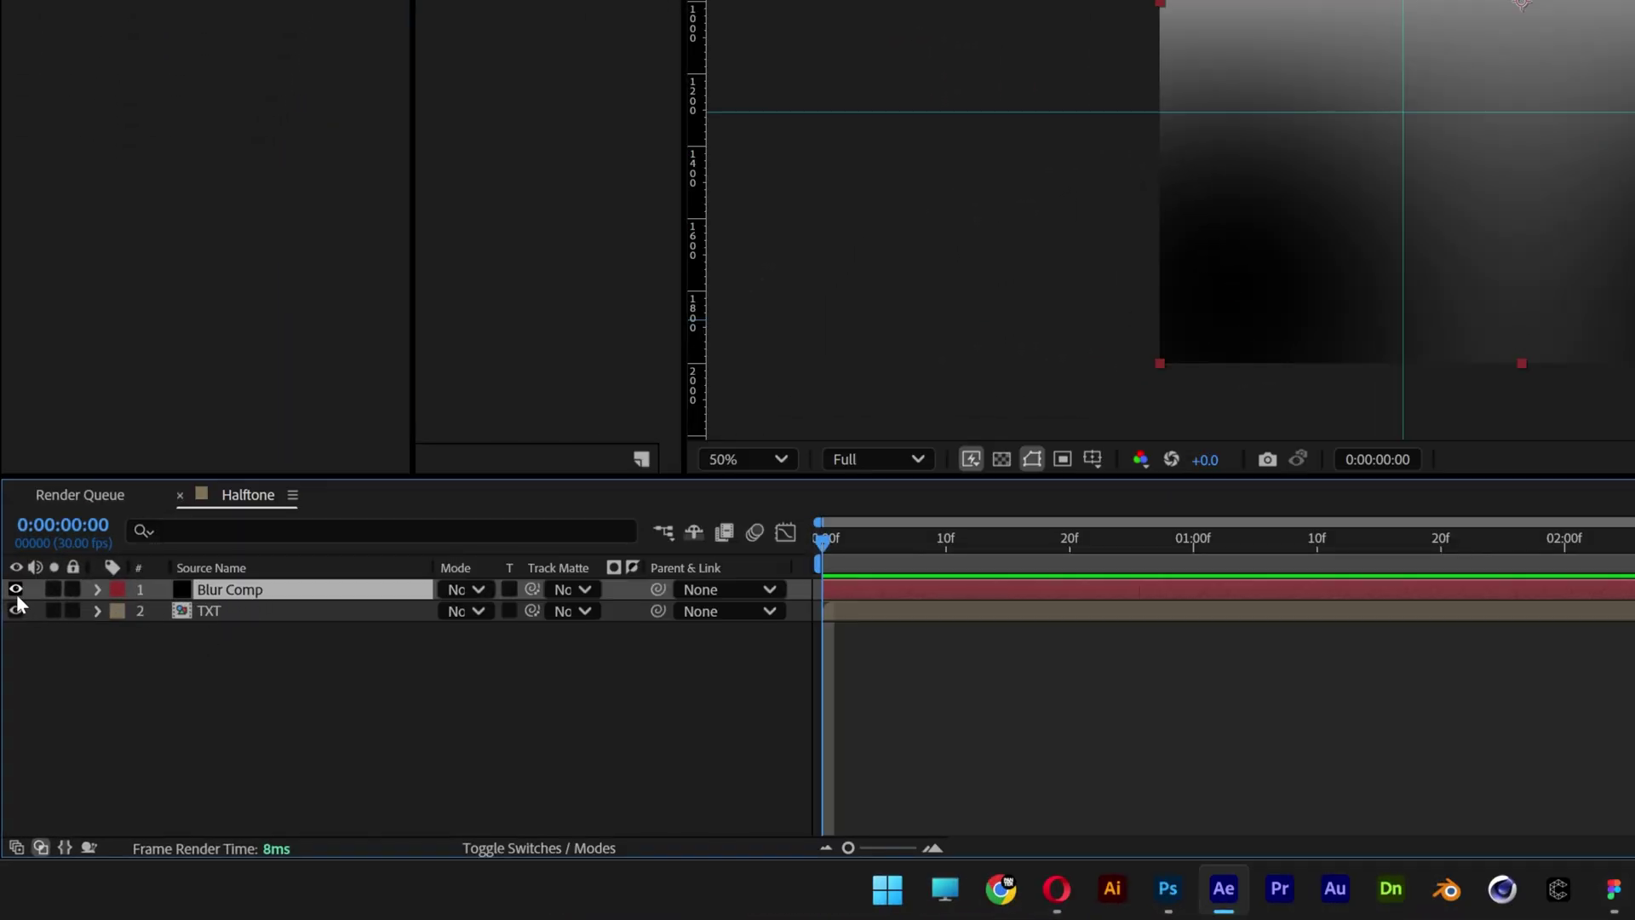
# Step: Hide Blur Comp and add an adjustment layer renamed Blur
pyautogui.click(16, 594)
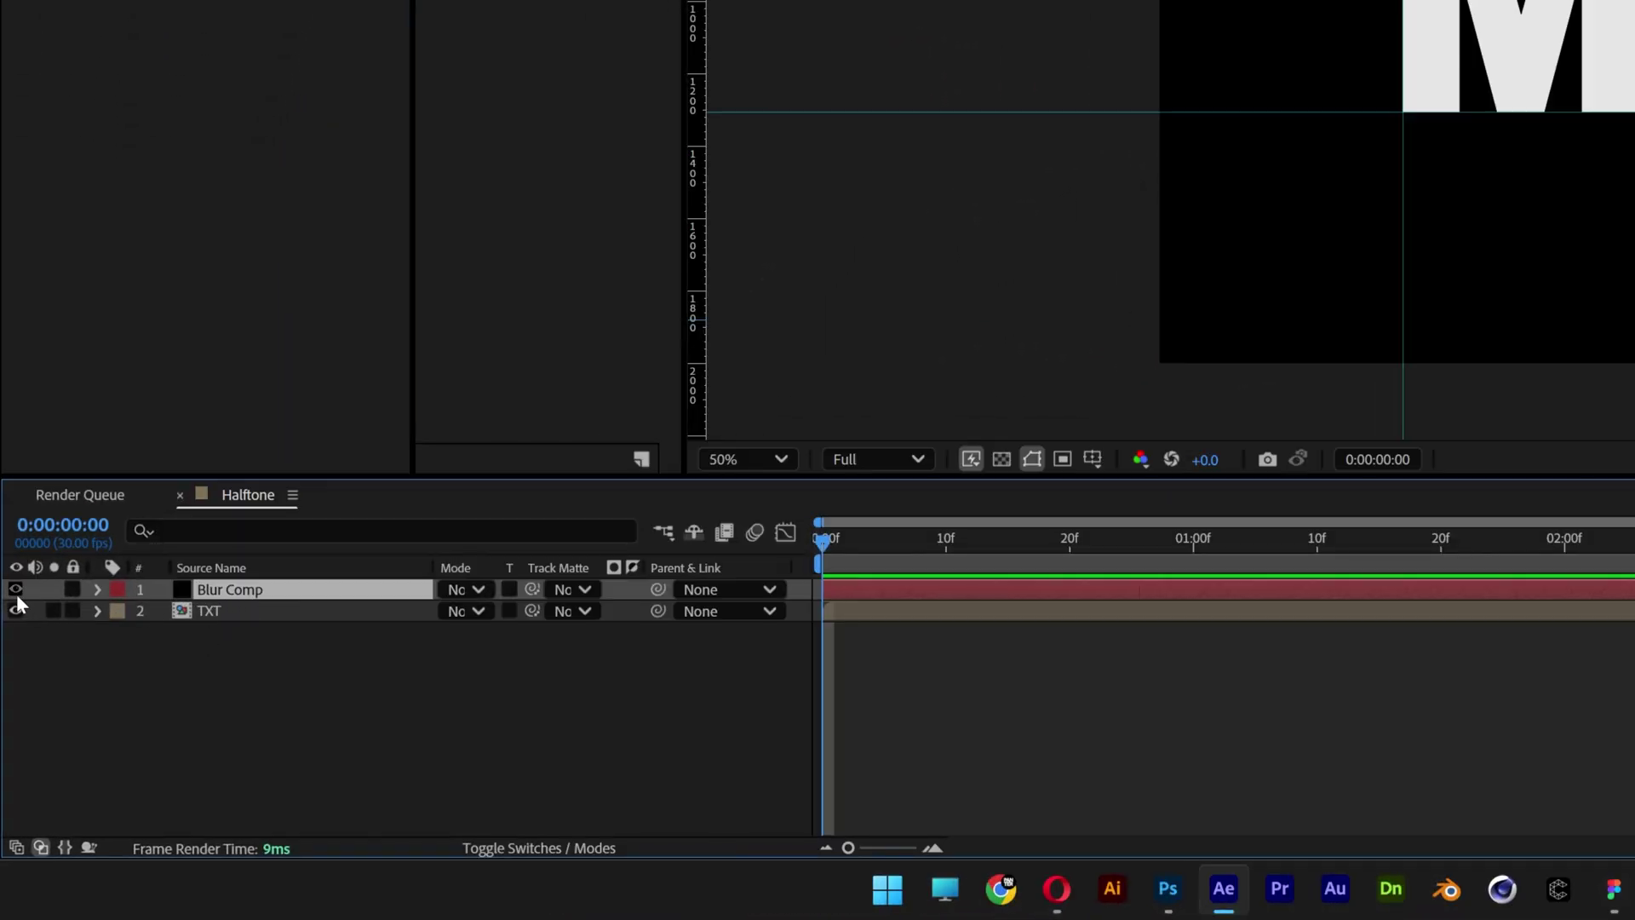
pyautogui.rightClick(319, 725)
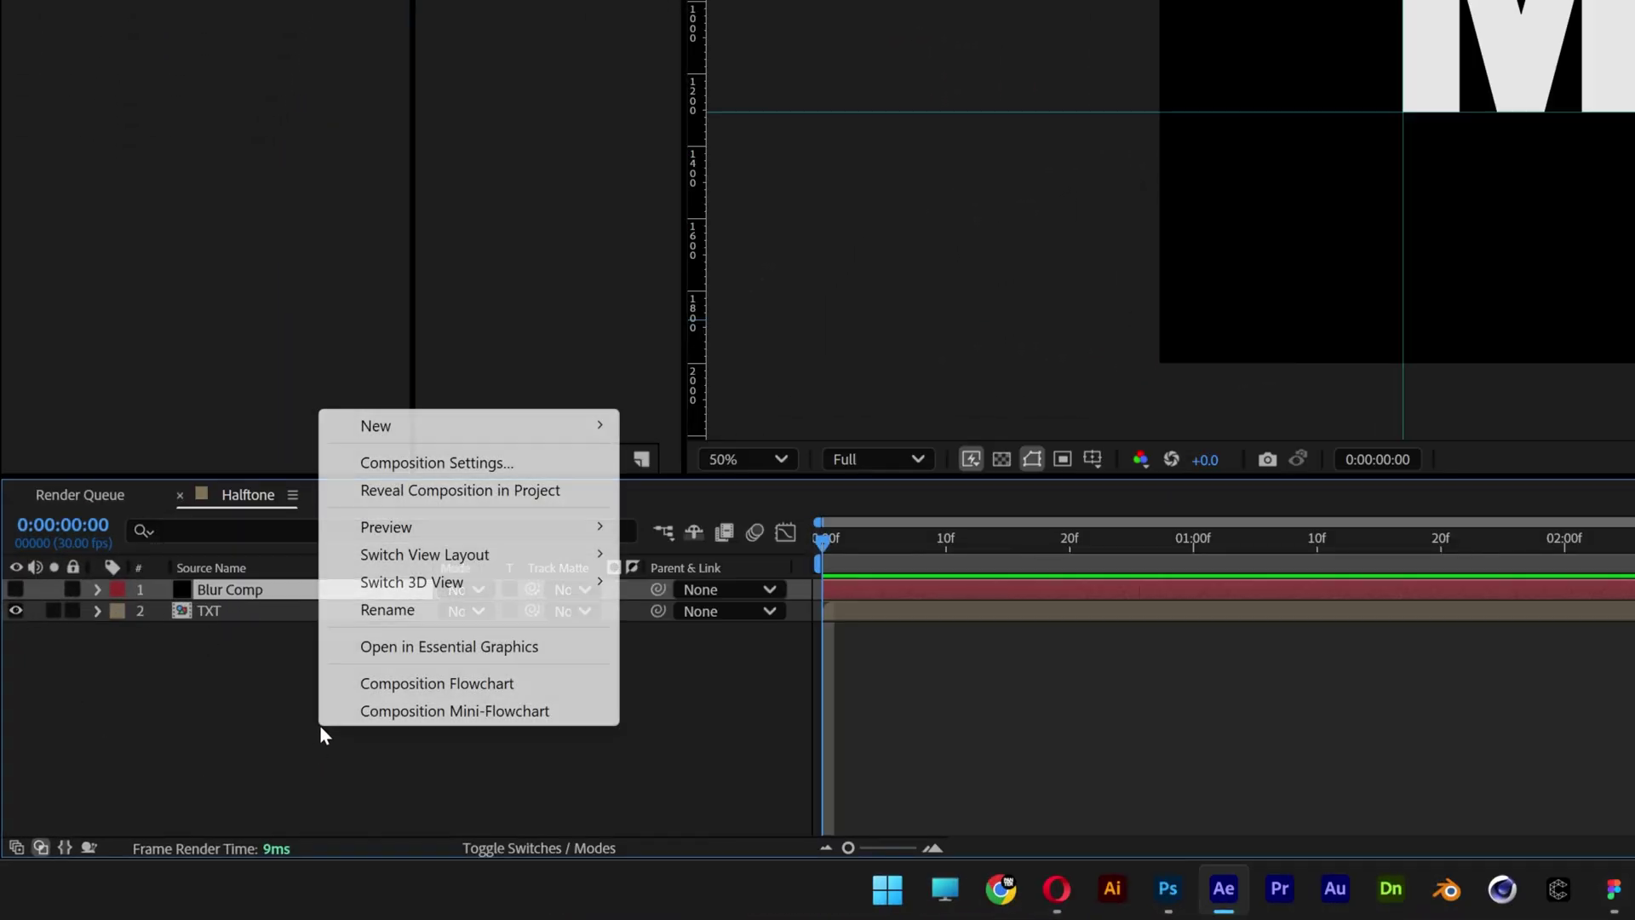
pyautogui.moveTo(612, 430)
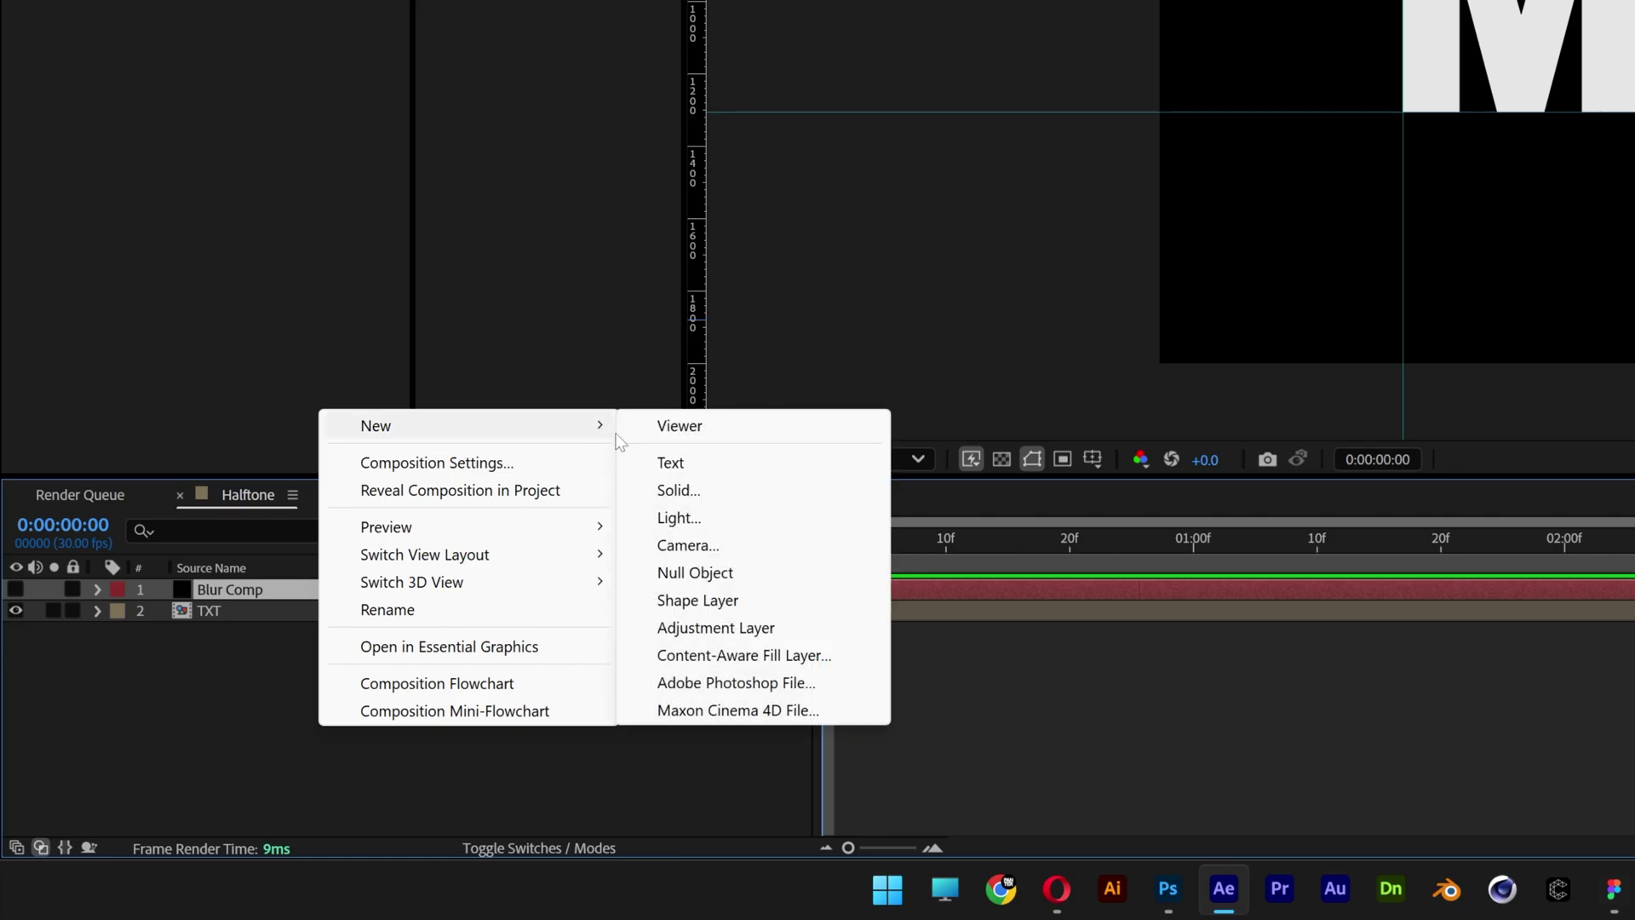
pyautogui.click(794, 638)
pyautogui.rightClick(307, 594)
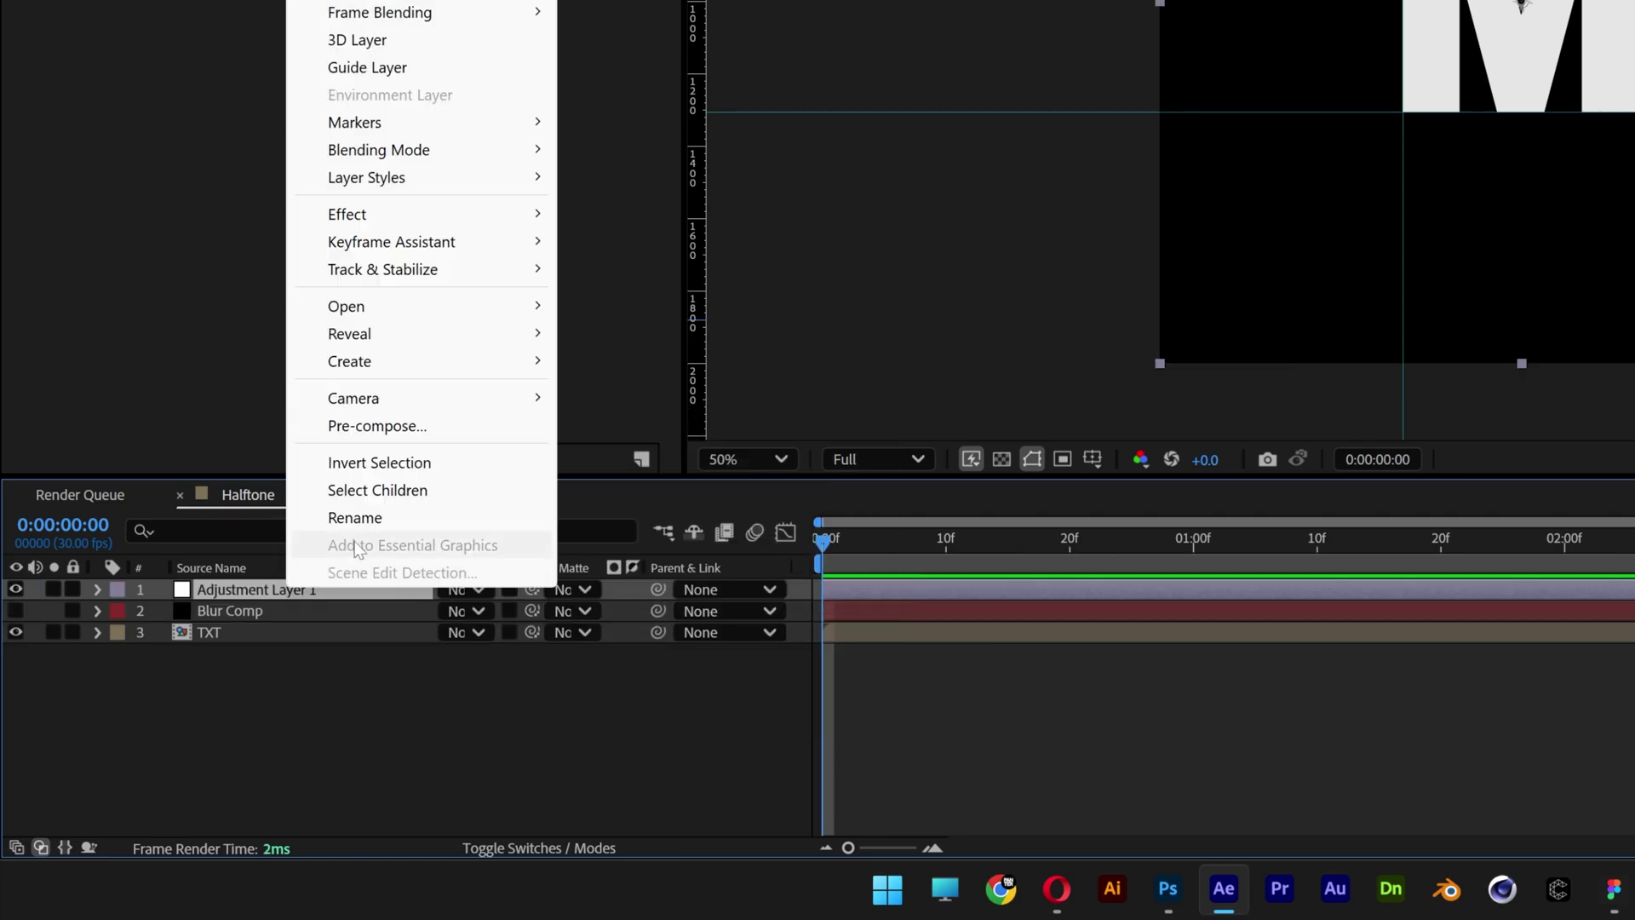
pyautogui.click(368, 520)
pyautogui.write('Blur')
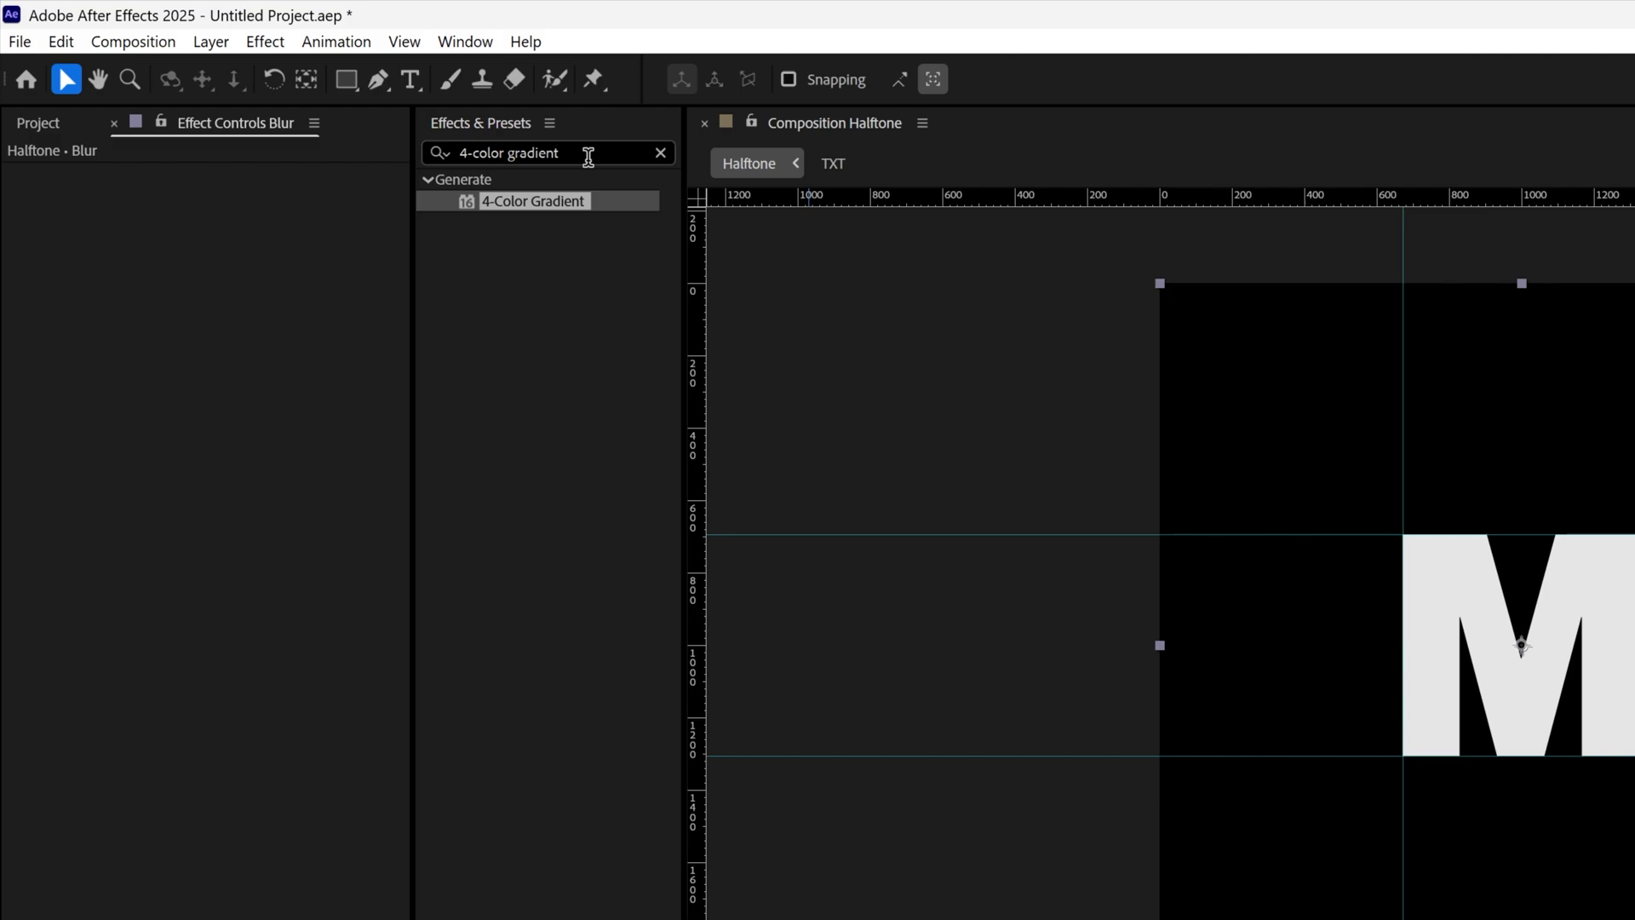
# Step: Apply Compound Blur and Camera Lens Blur to the Blur layer
pyautogui.click(584, 153)
pyautogui.write('compound')
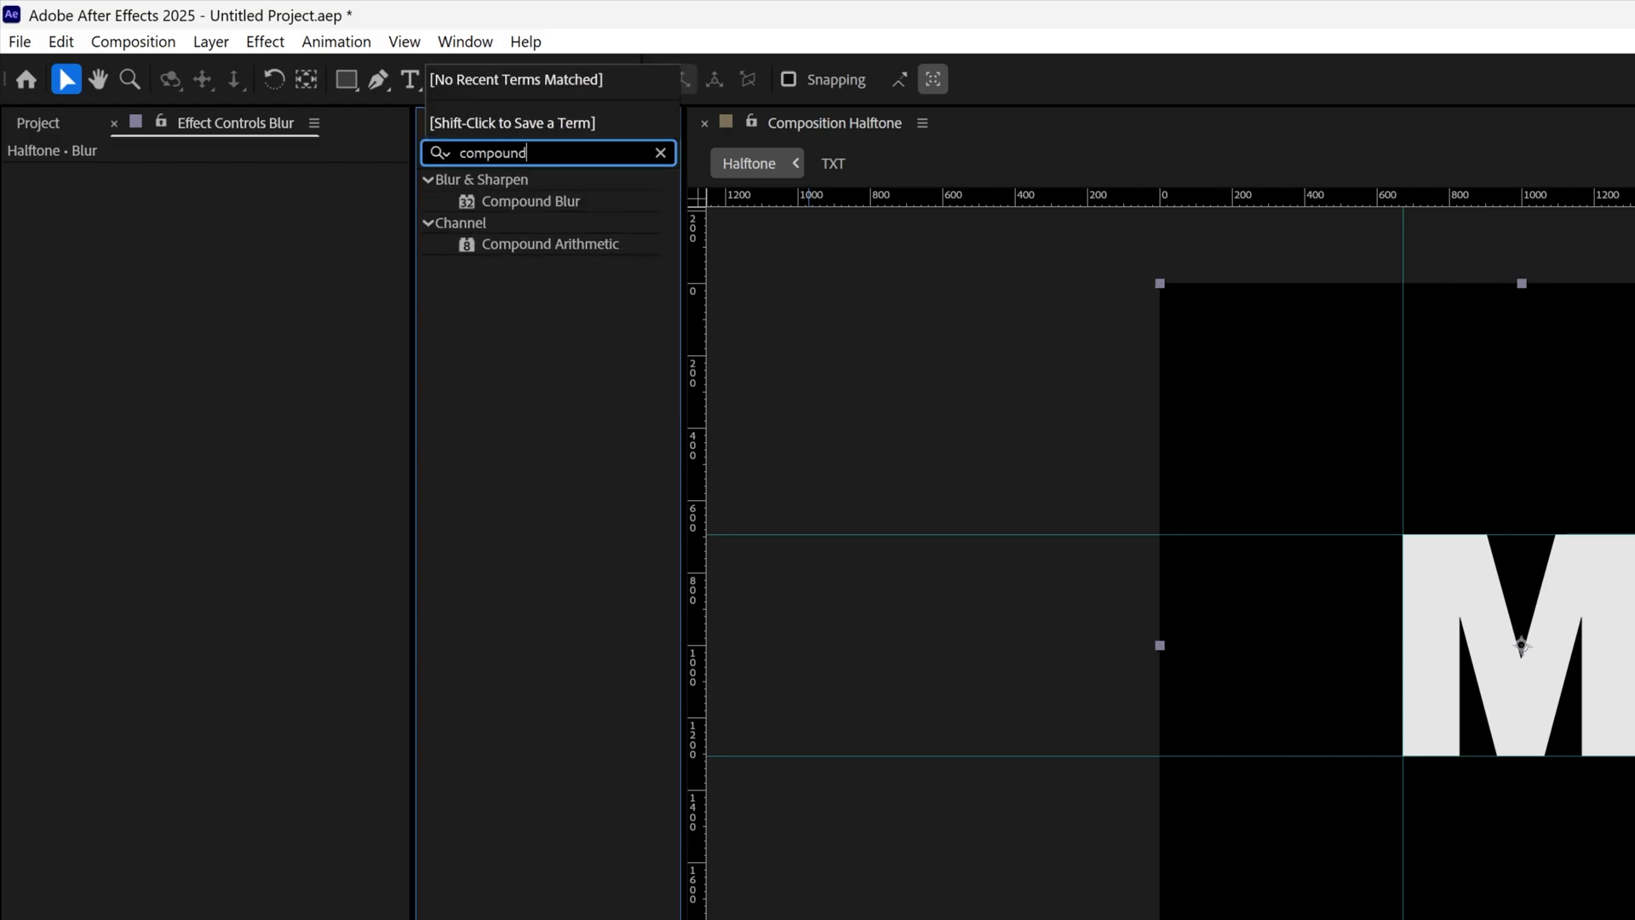
pyautogui.moveTo(542, 203); pyautogui.dragTo(257, 585)
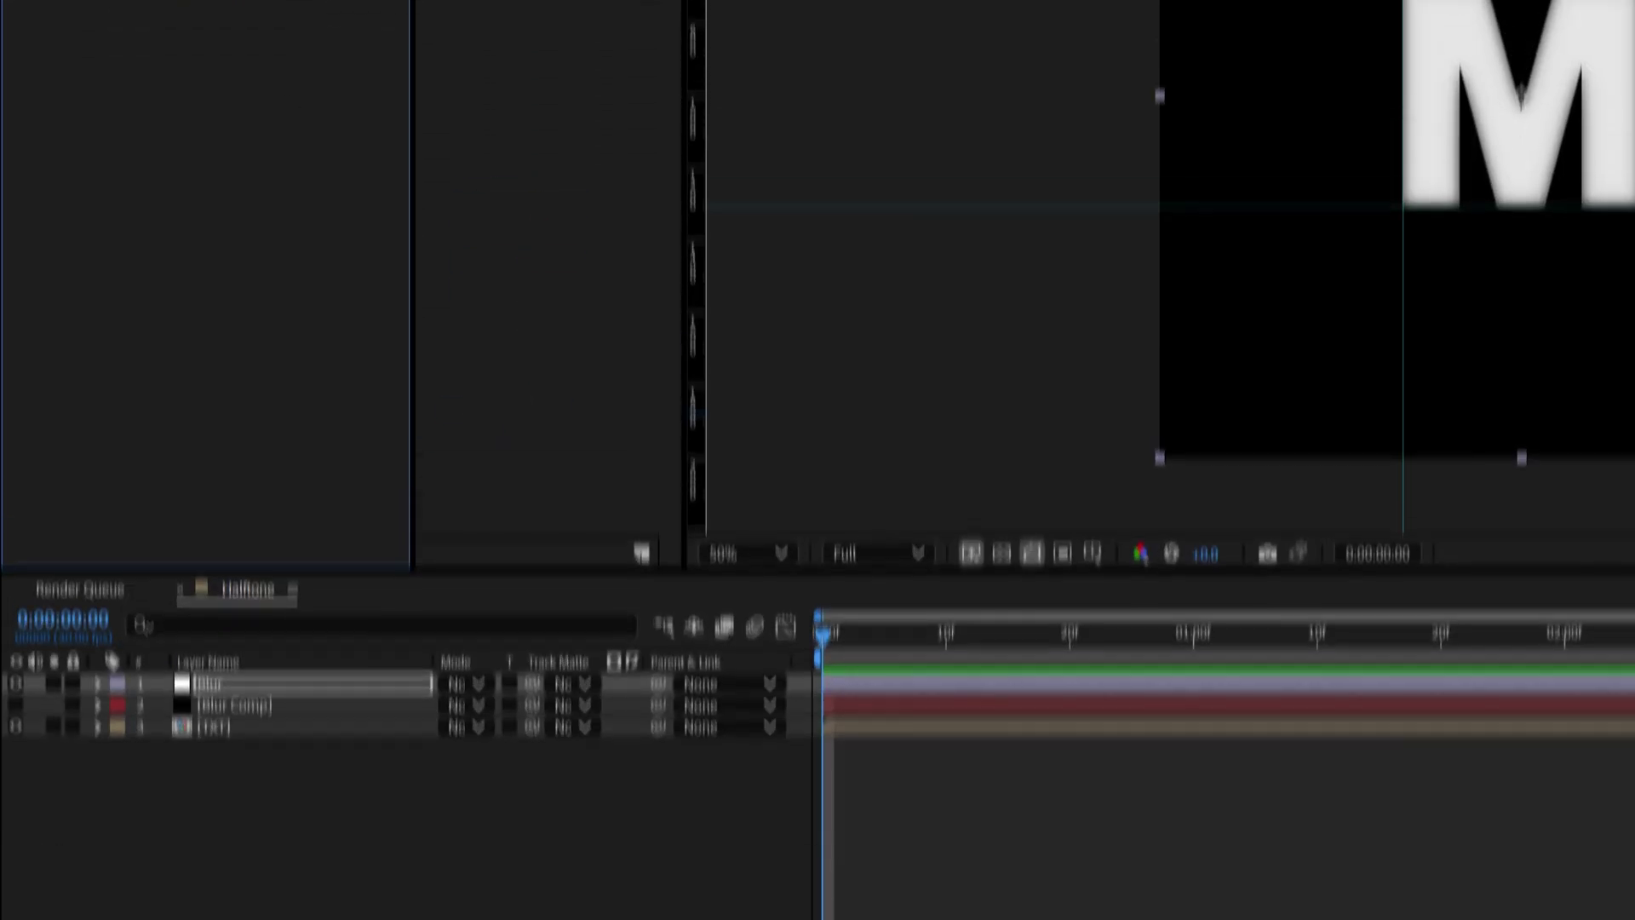
pyautogui.hotkey('ctrl', 'f')
pyautogui.write('camera lens blur')
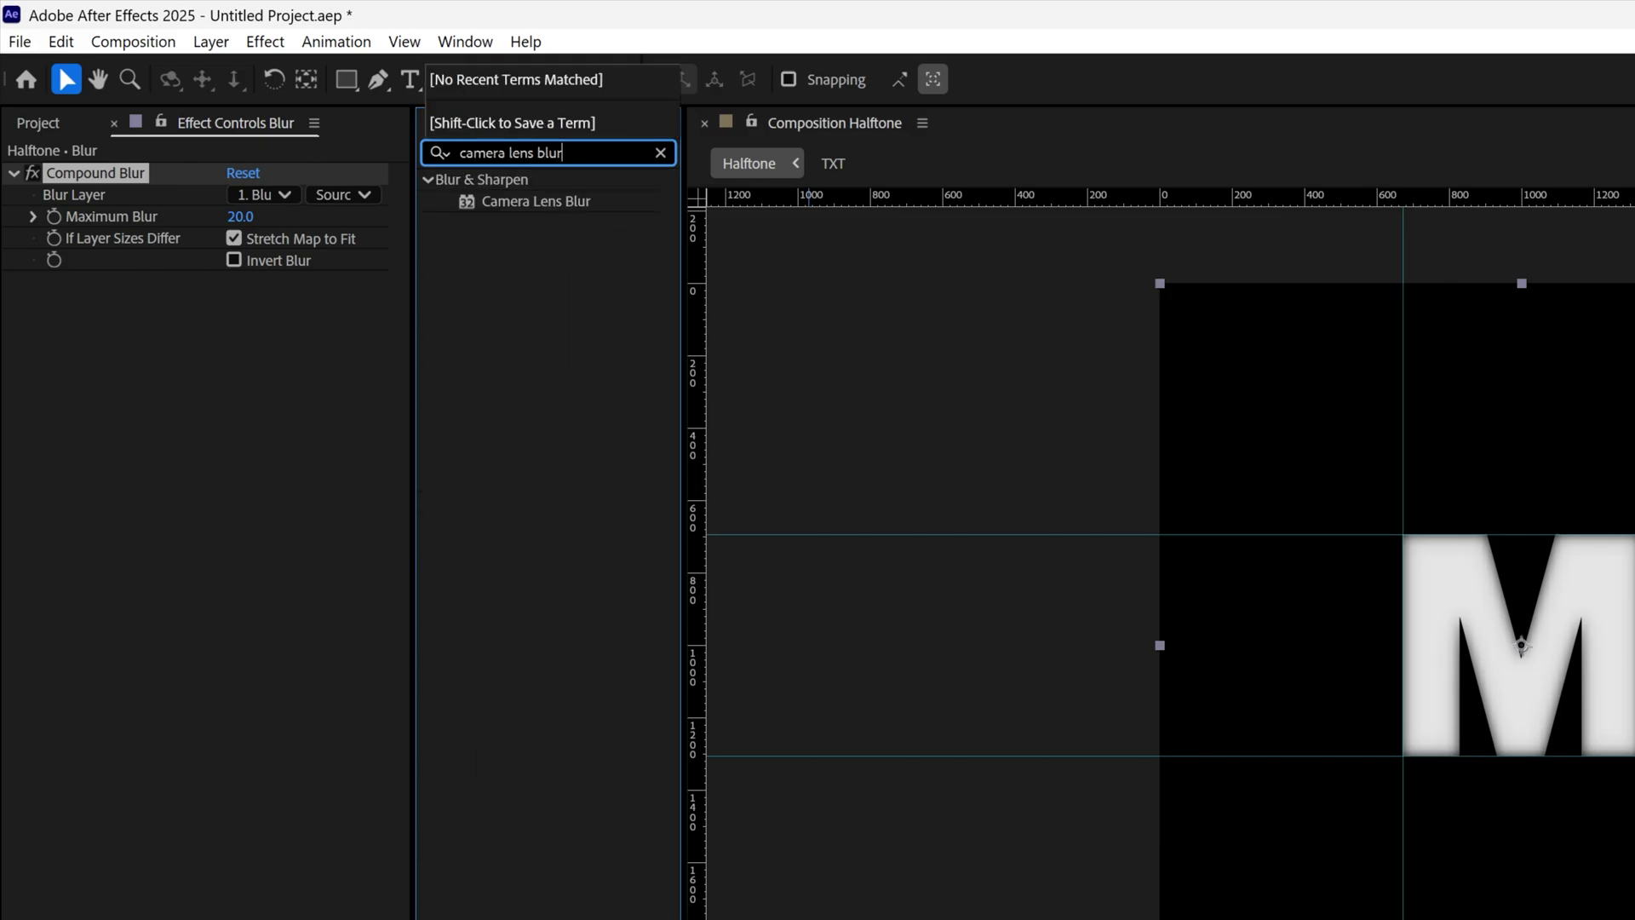
pyautogui.click(566, 145)
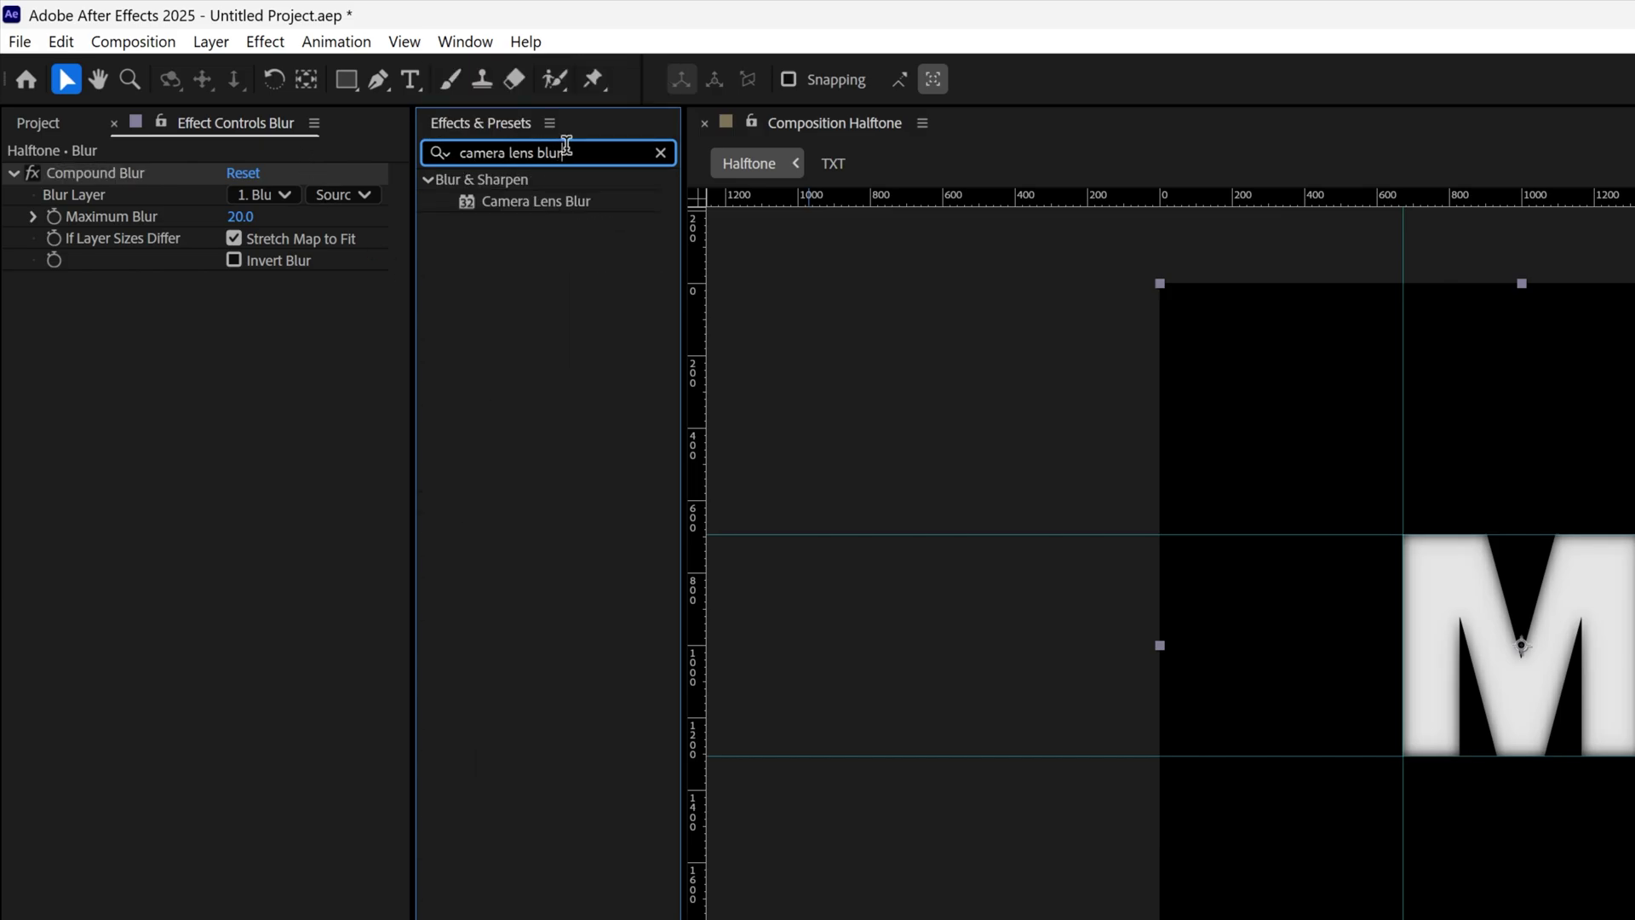
pyautogui.moveTo(549, 209); pyautogui.dragTo(218, 496)
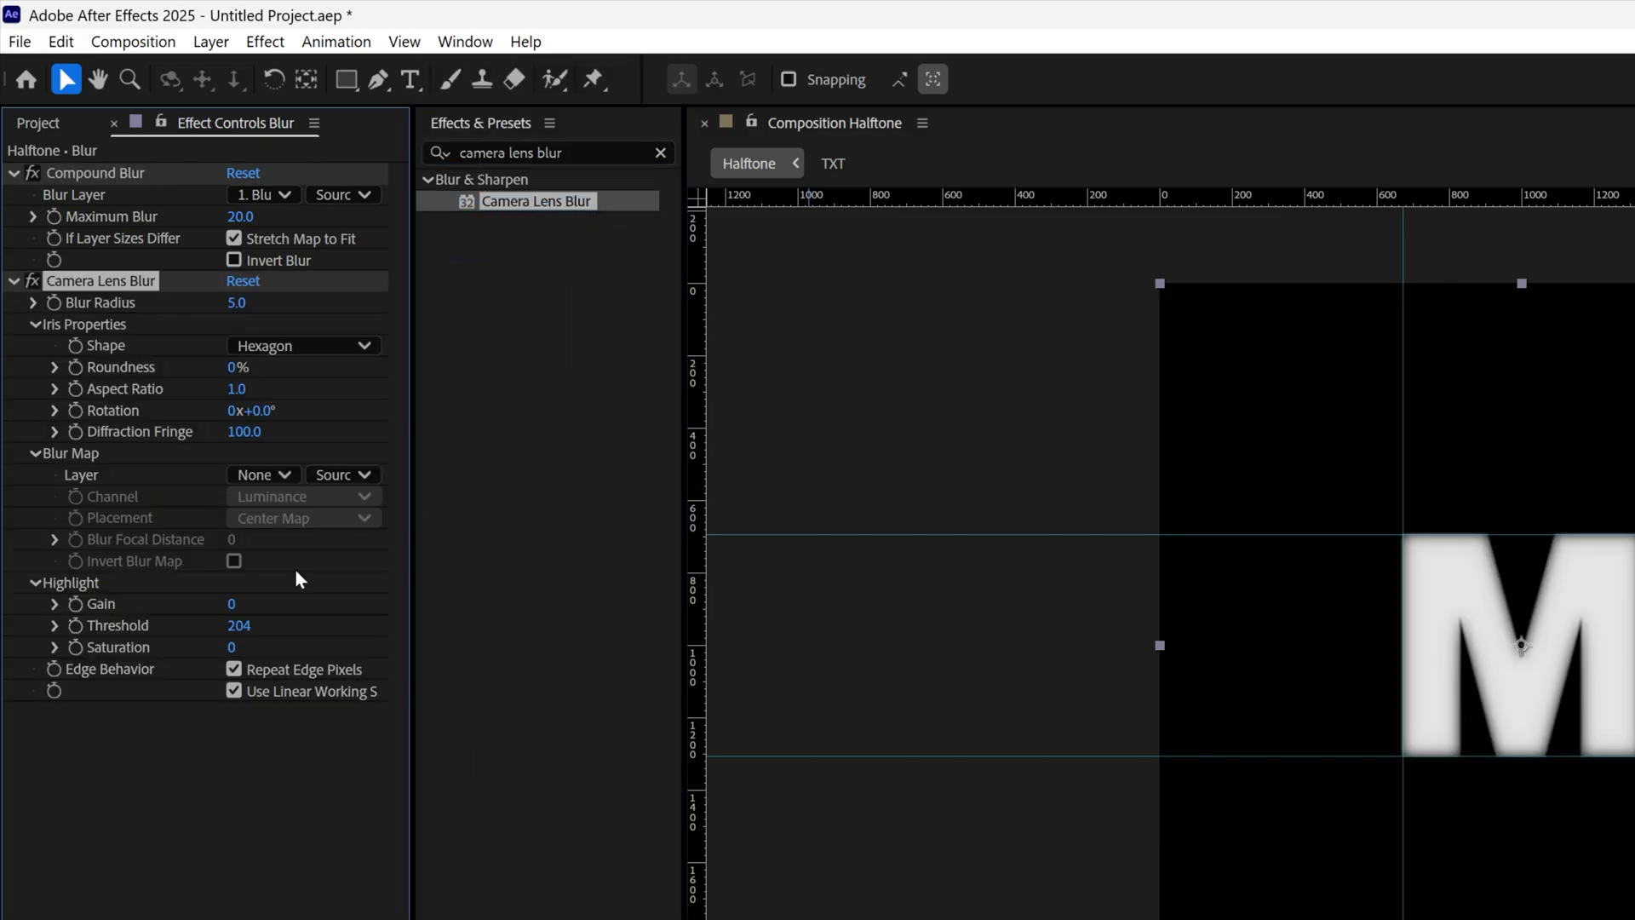
# Step: Map both Compound Blur and Camera Lens Blur to 2. Blur Comp using Effects & Masks
pyautogui.click(123, 173)
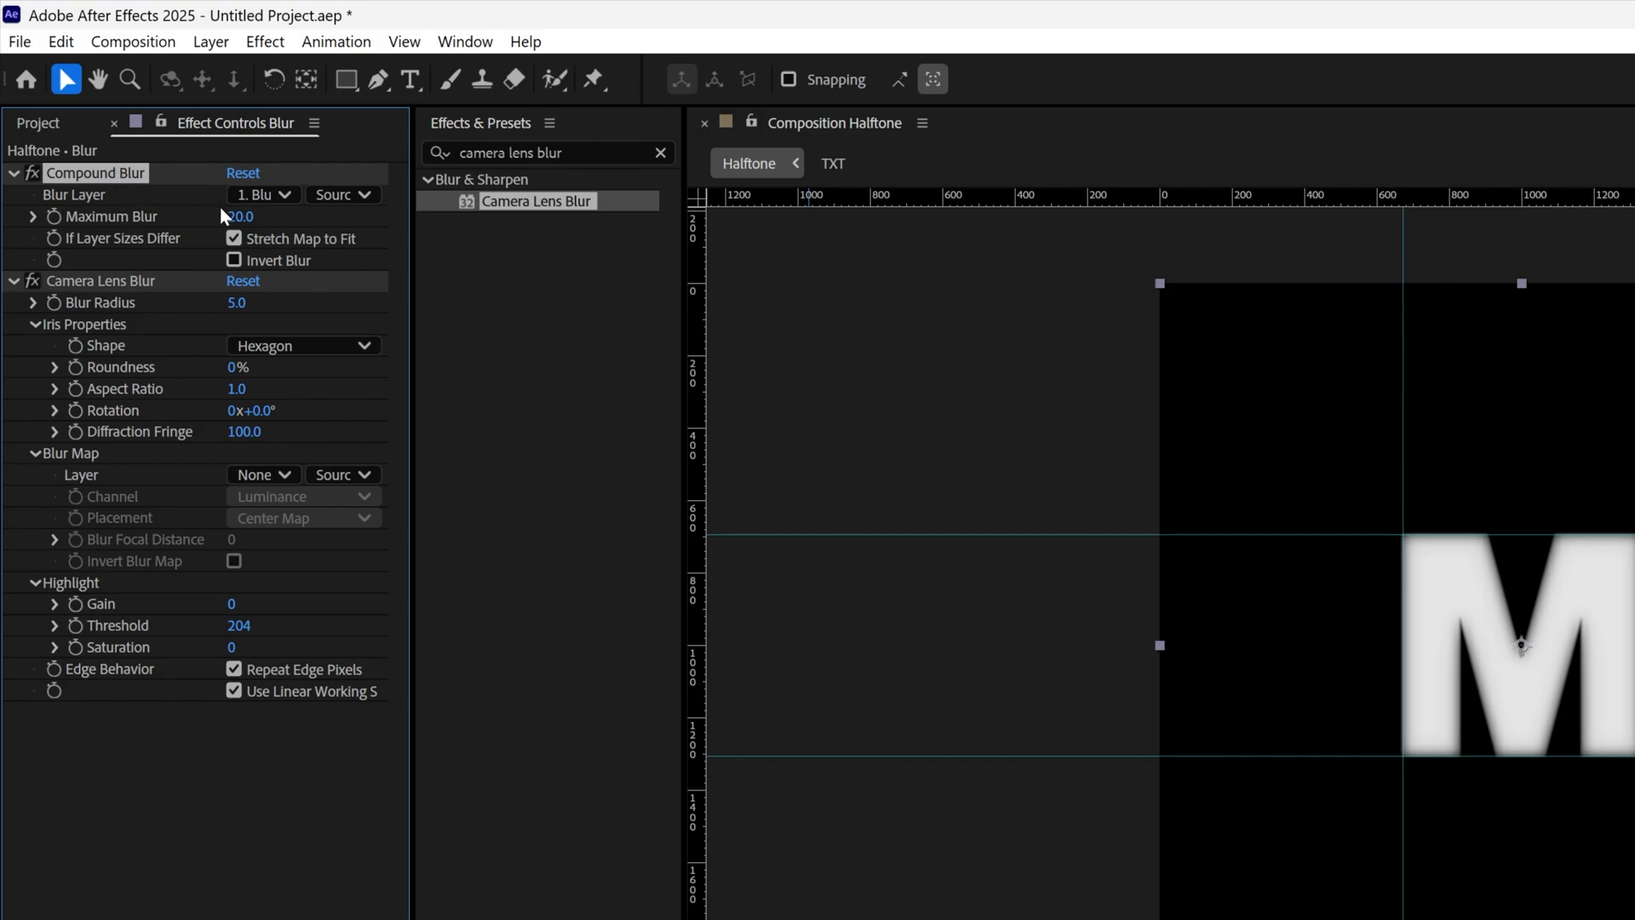
pyautogui.click(261, 201)
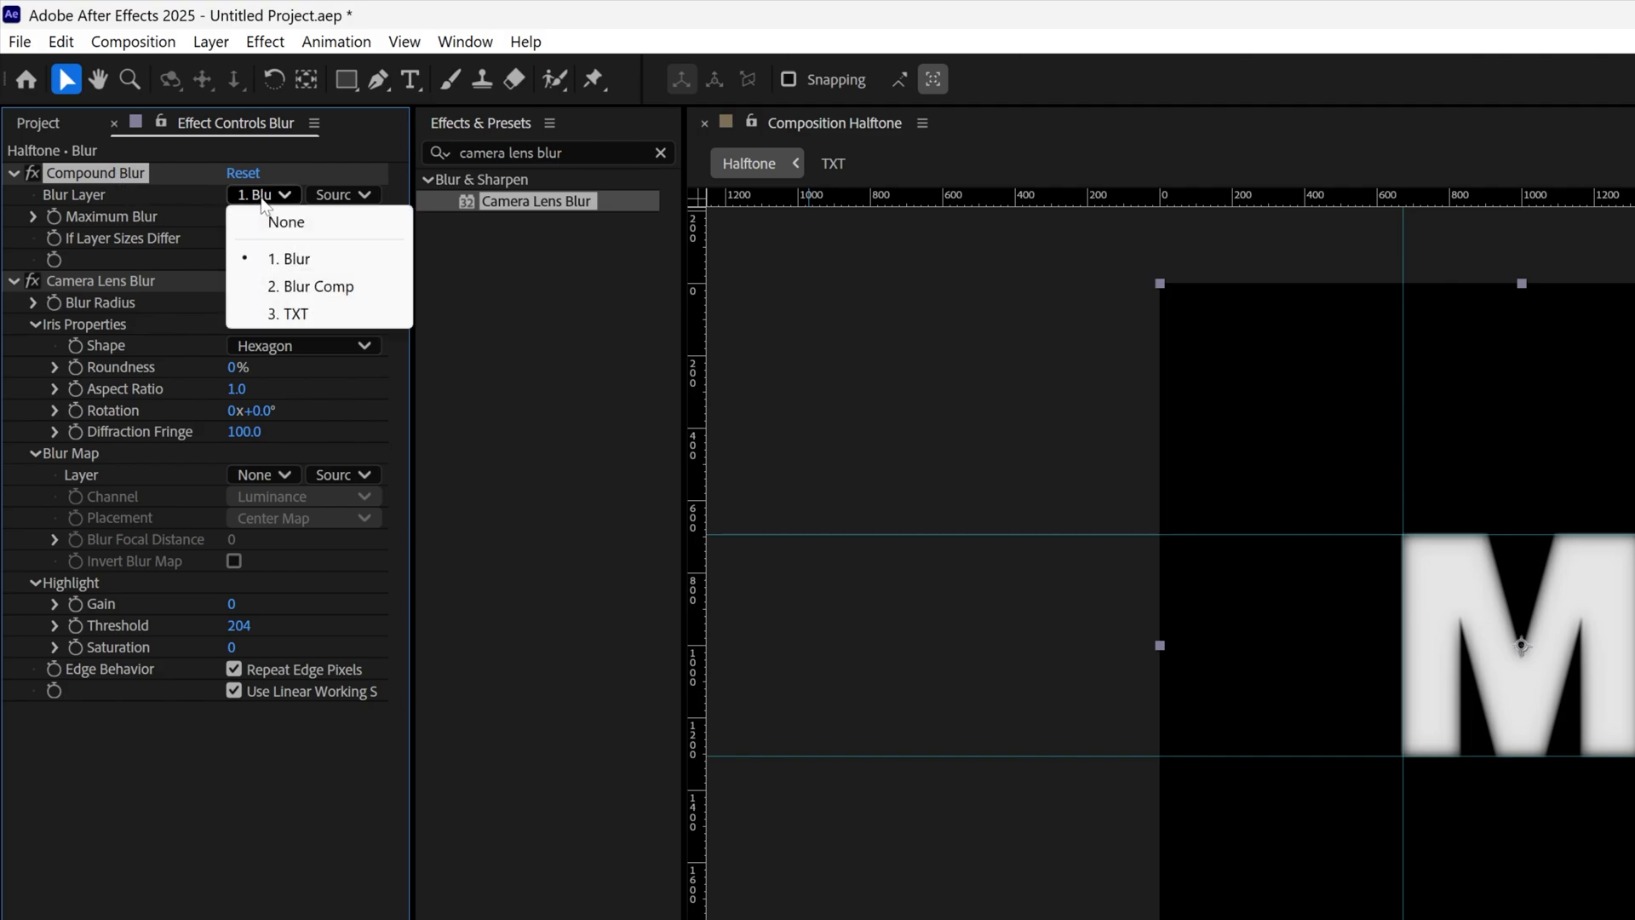
pyautogui.click(344, 287)
pyautogui.click(341, 195)
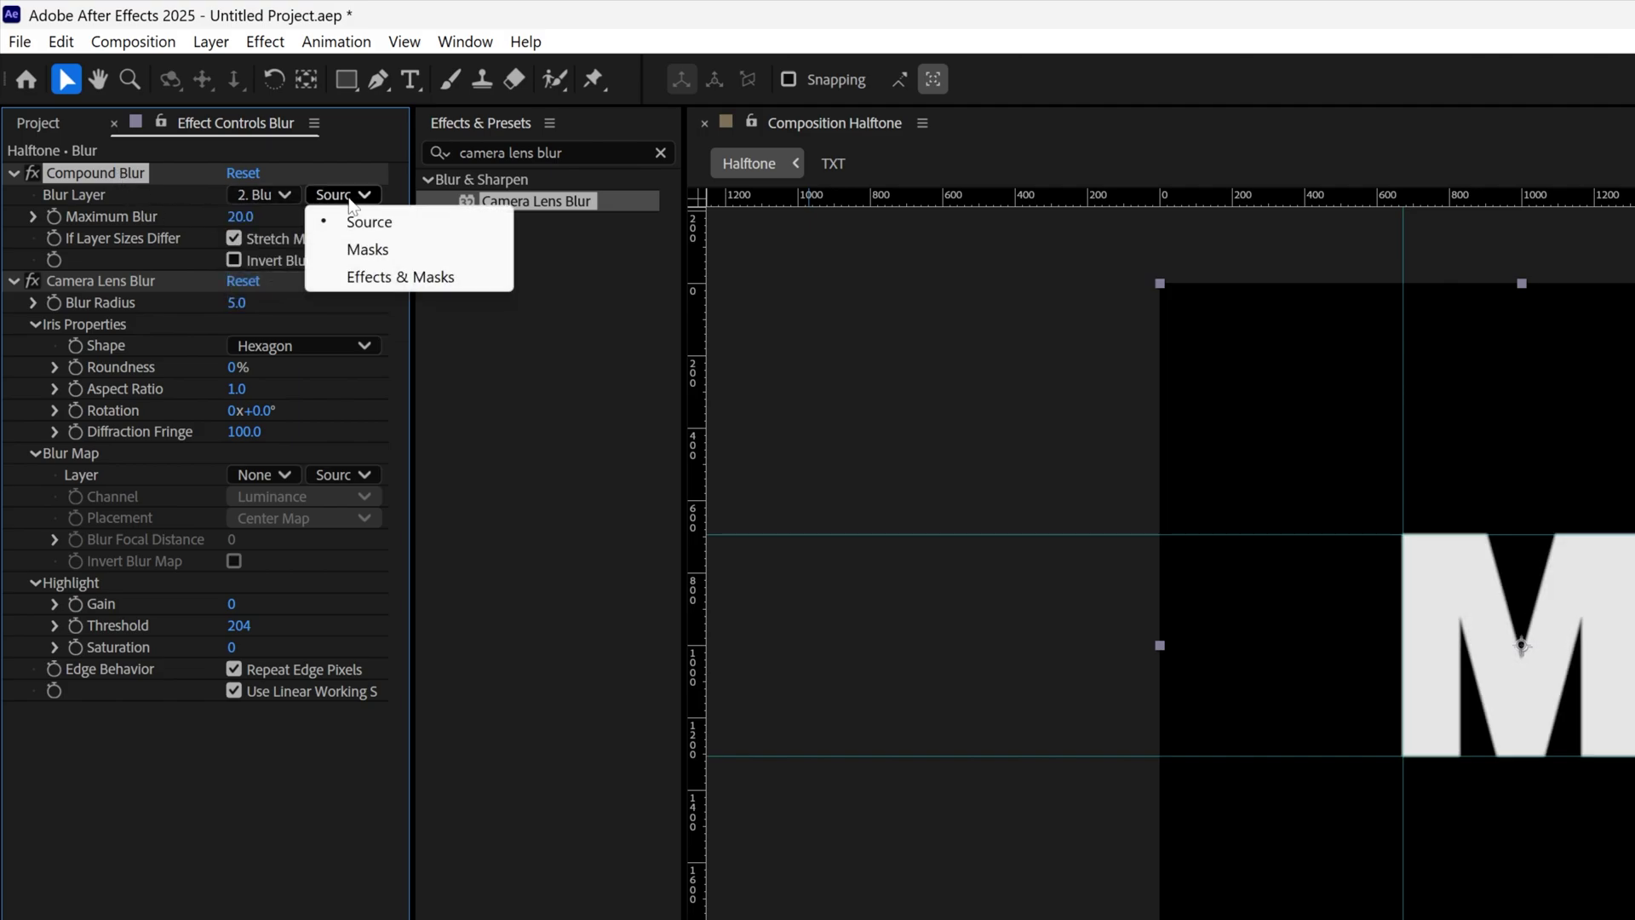
pyautogui.click(427, 280)
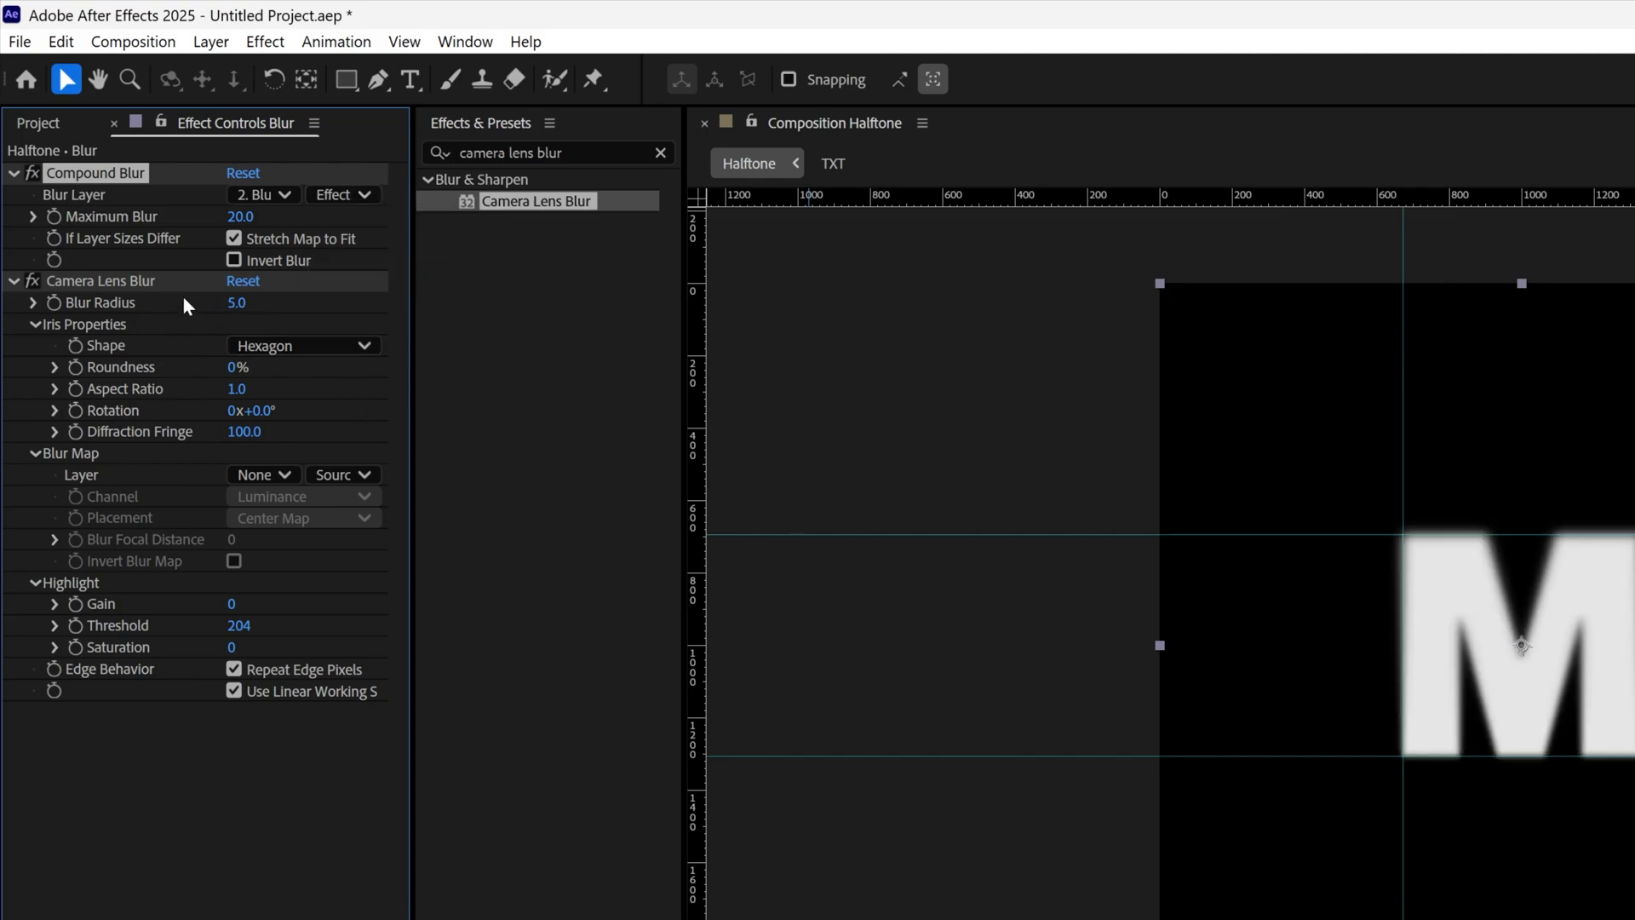
pyautogui.click(95, 283)
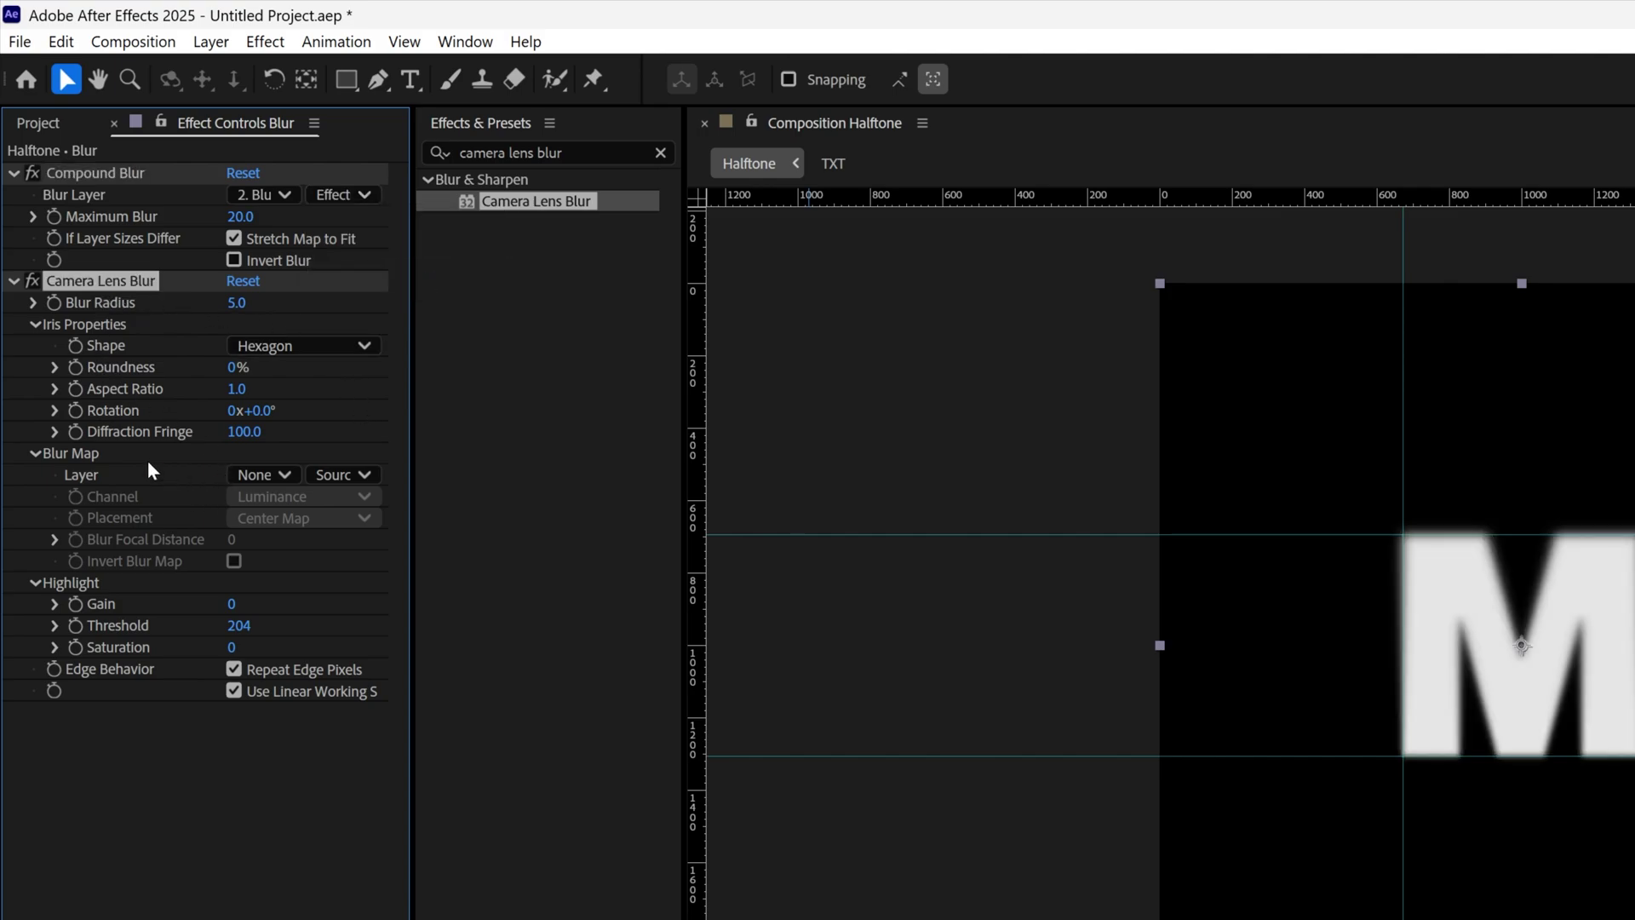
pyautogui.click(256, 475)
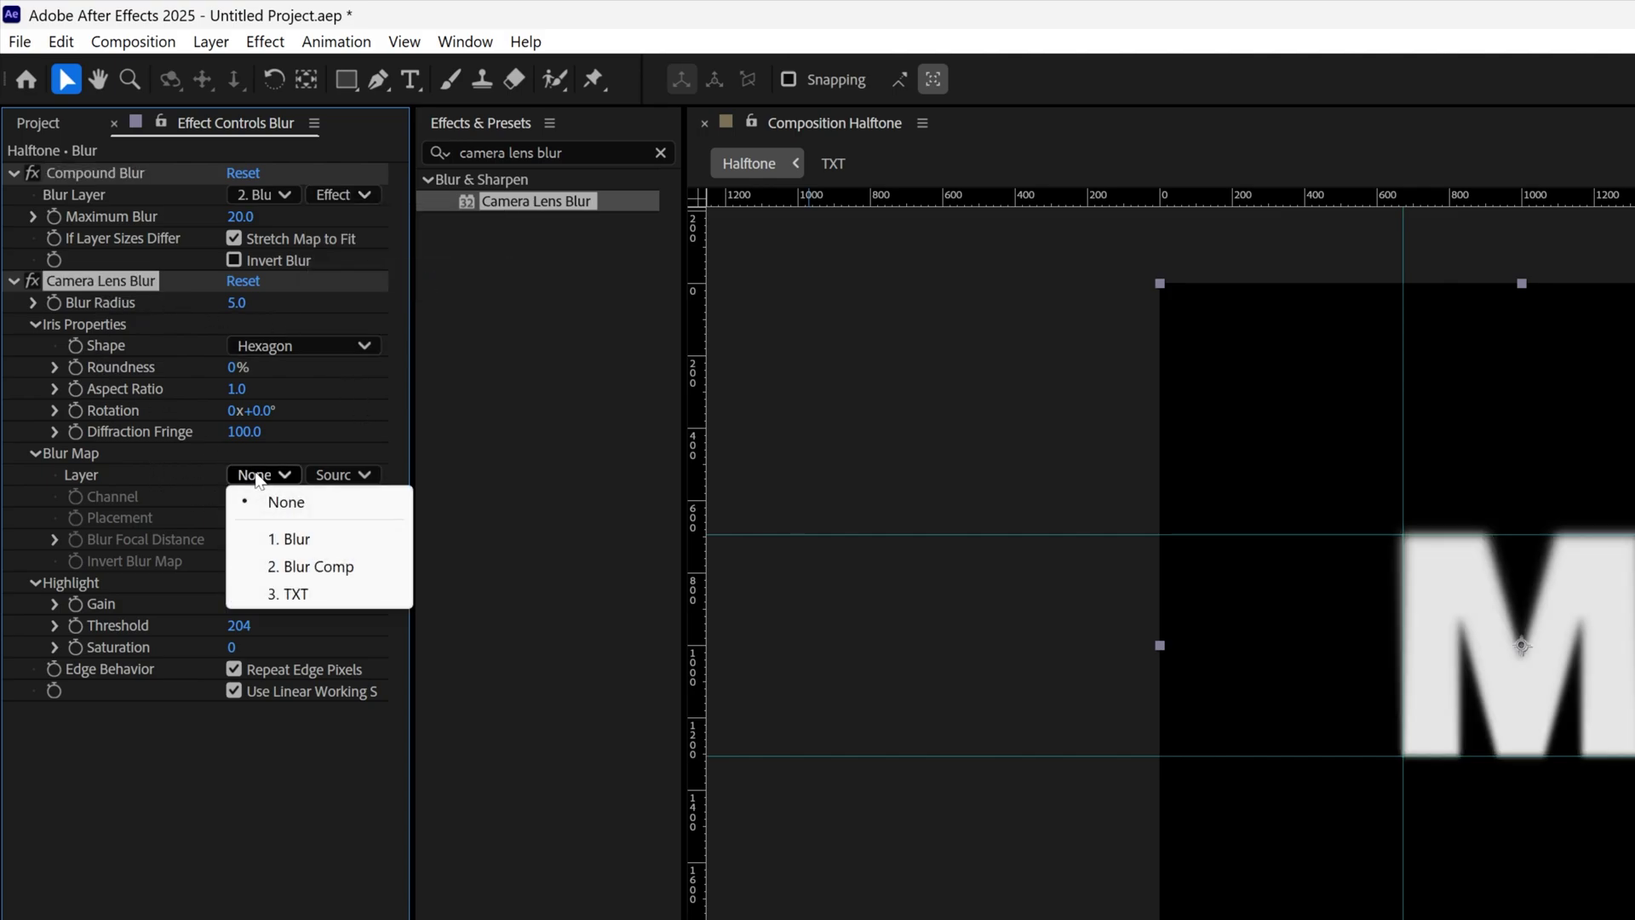
pyautogui.click(327, 567)
pyautogui.click(340, 475)
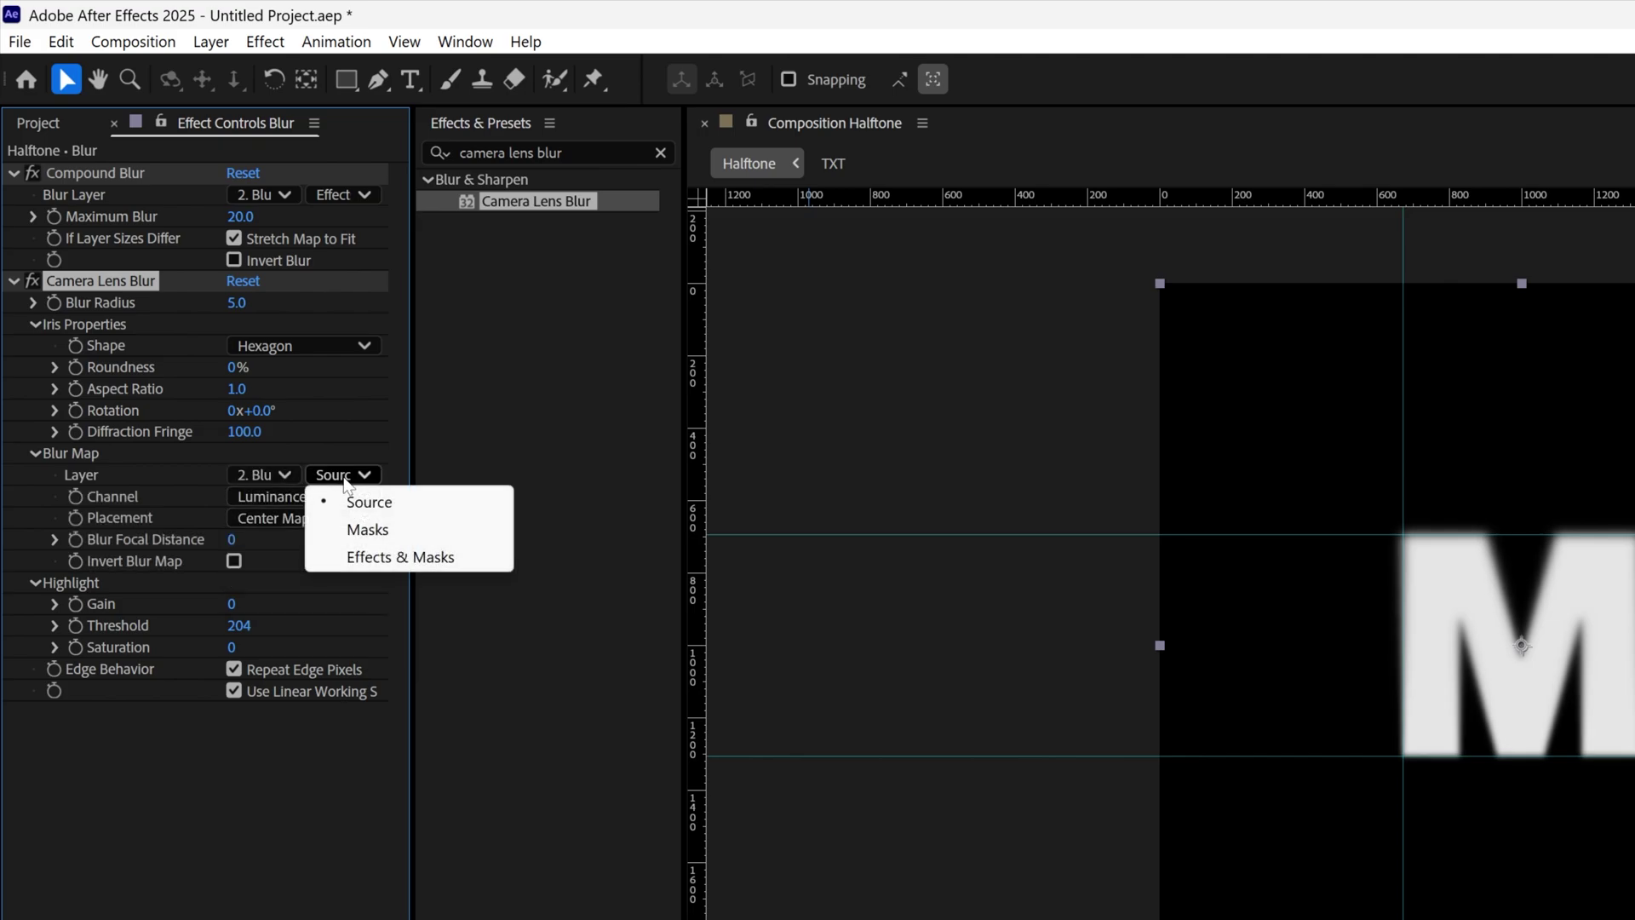
pyautogui.click(429, 563)
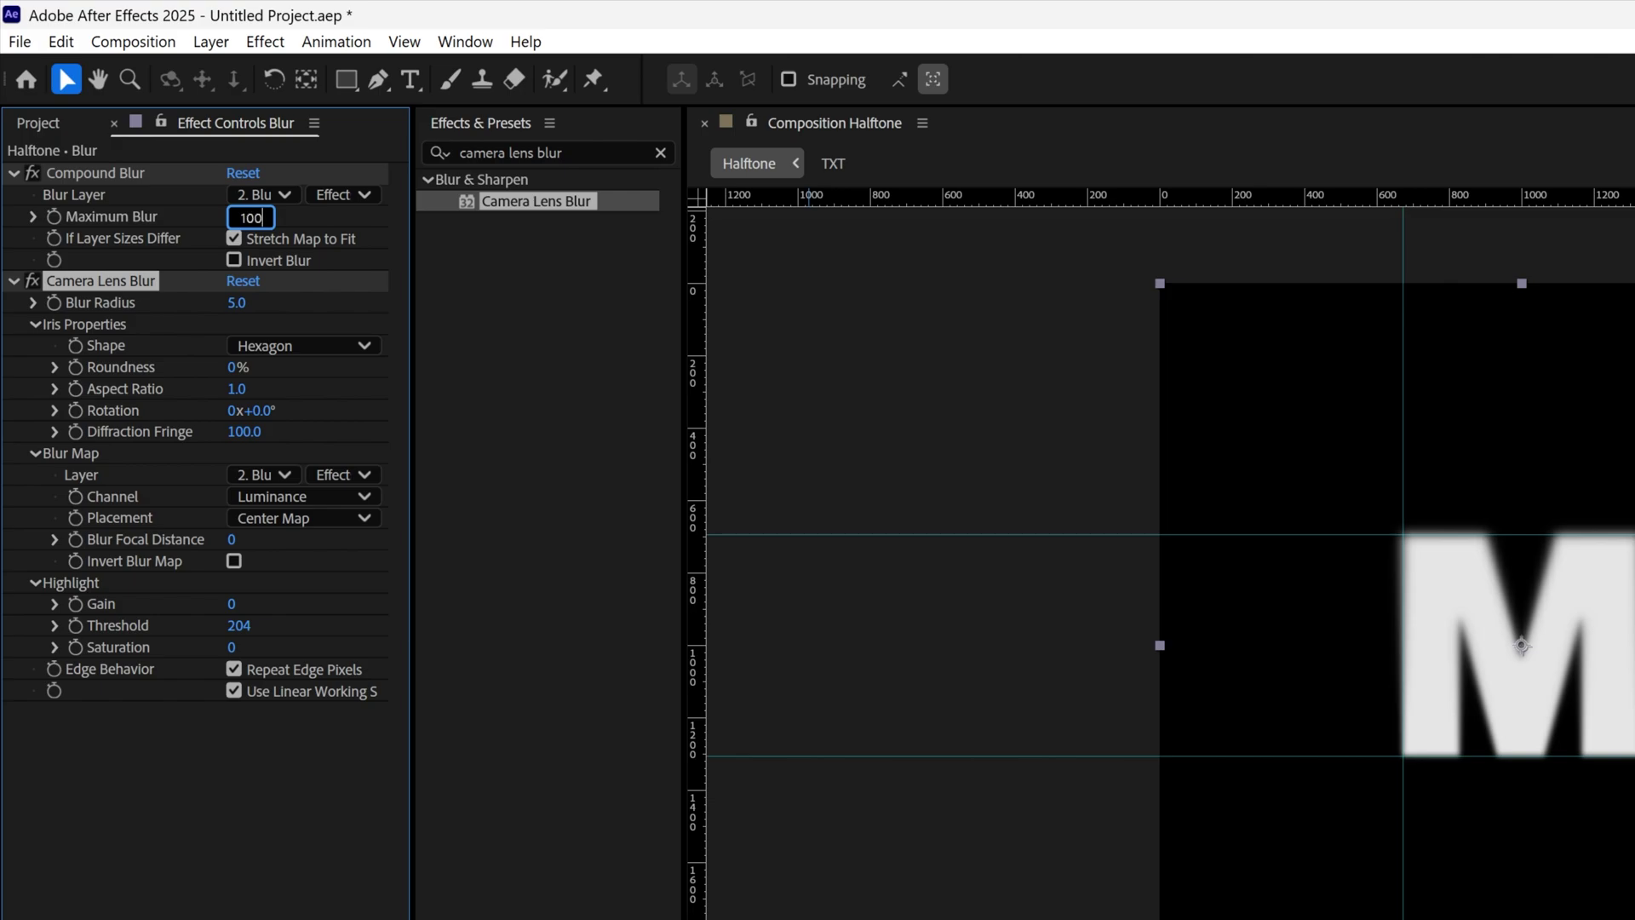
# Step: Set Compound Blur's Maximum Blur to 100 and Camera Lens Blur's Blur Radius to 60
pyautogui.press('Return')
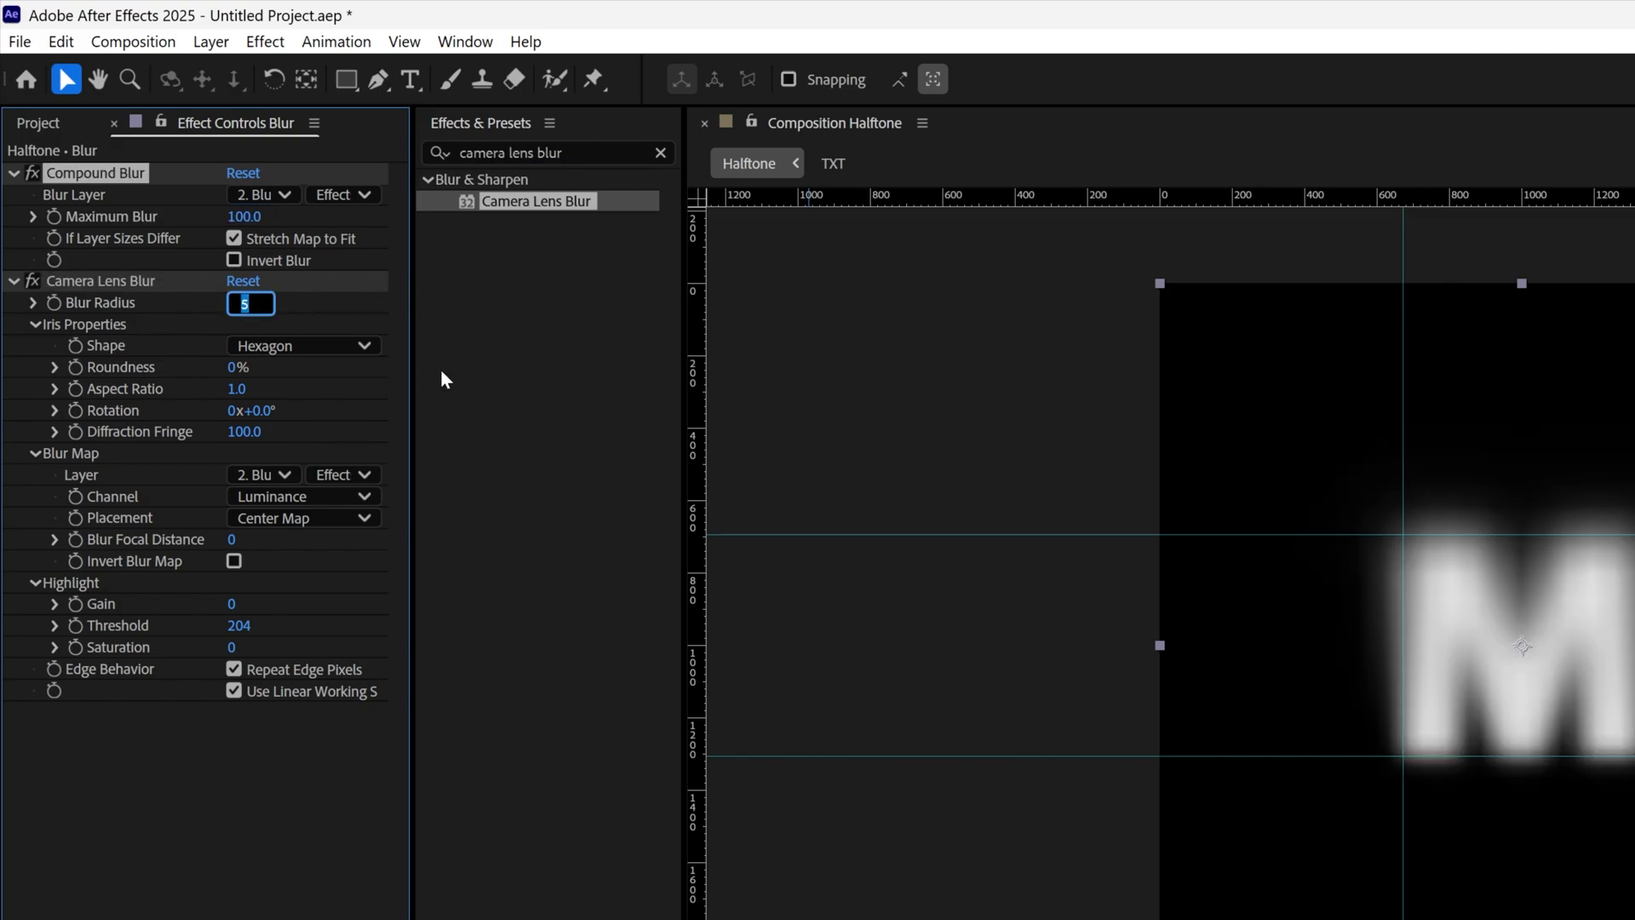
pyautogui.write('60')
pyautogui.press('Return')
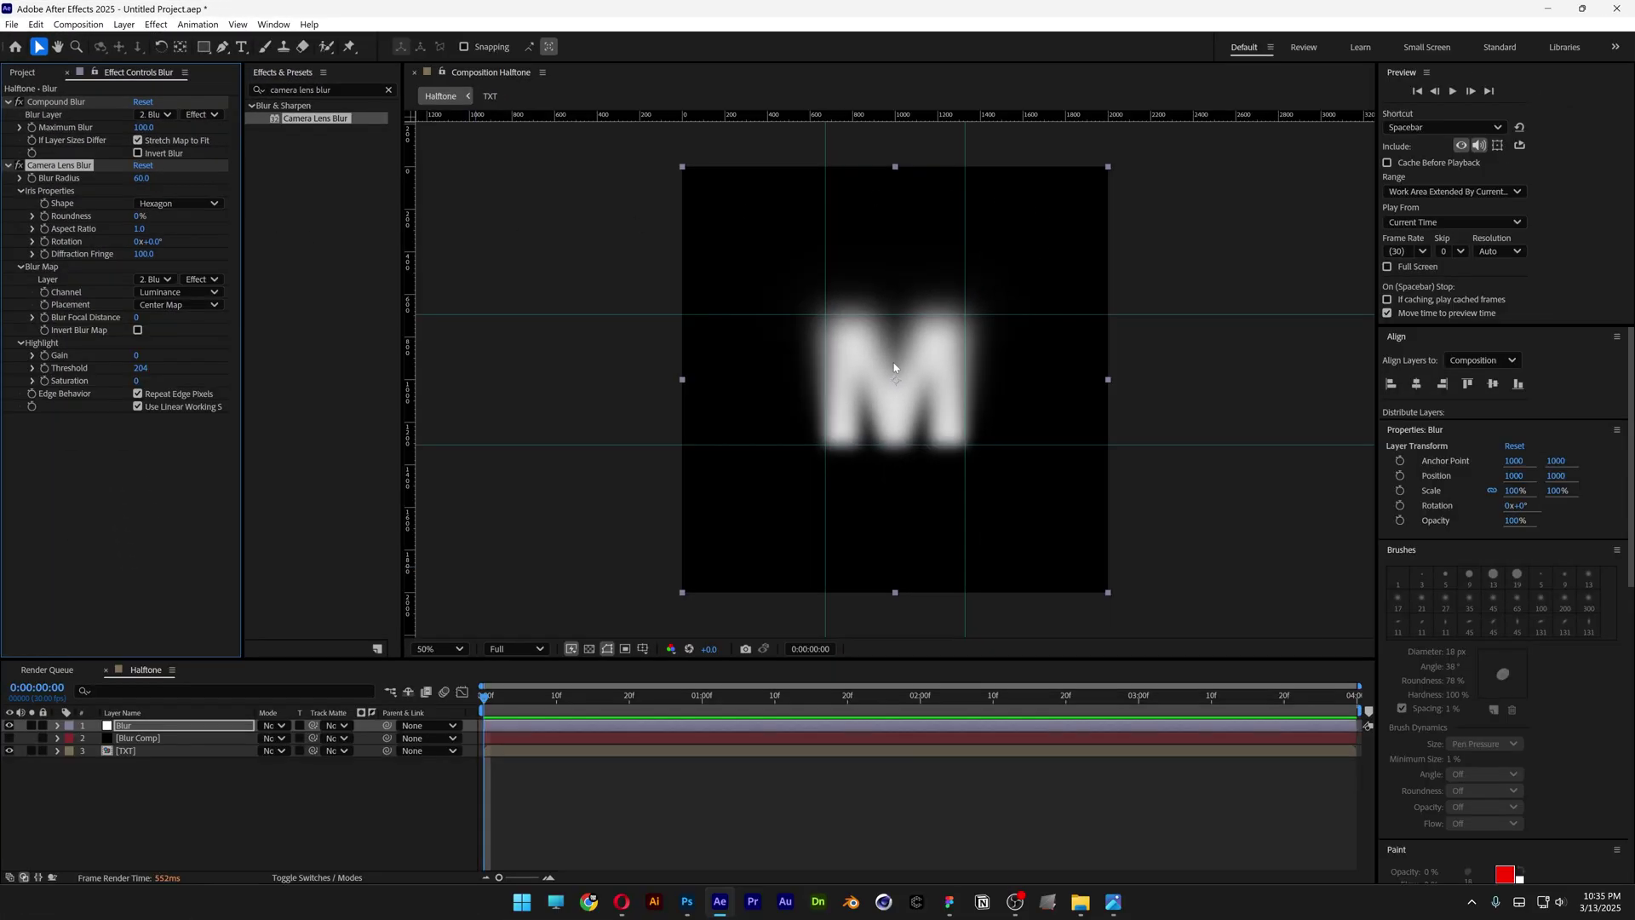
pyautogui.scroll(2, 895, 368)
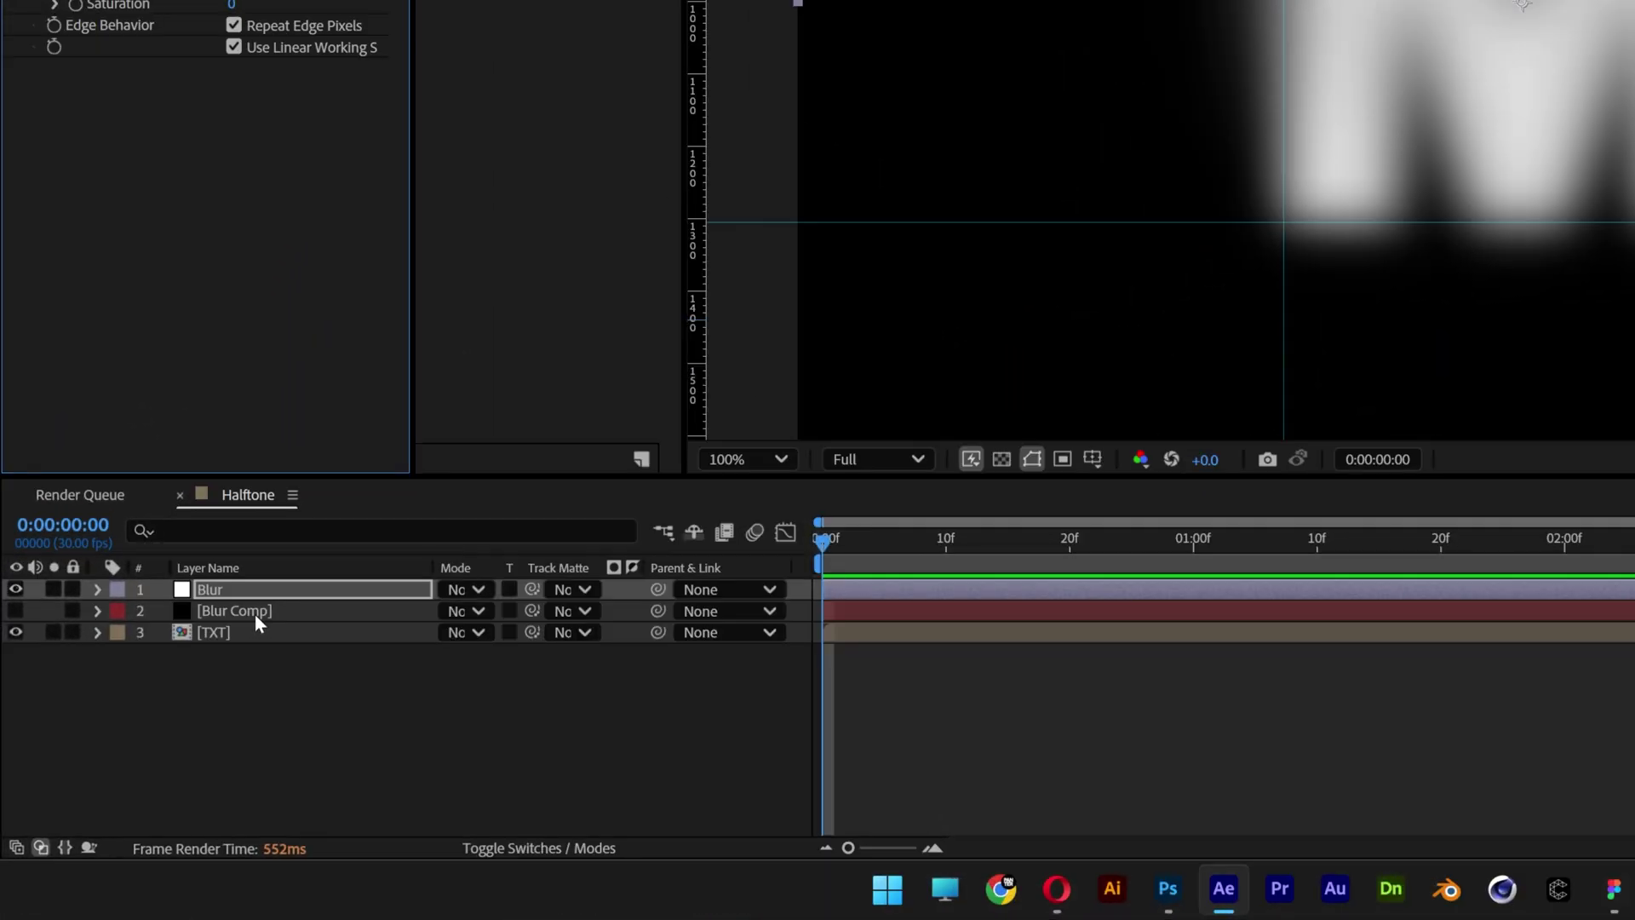
# Step: Select Blur Comp's 4-Color Gradient and drag its right-hand points in toward the M
pyautogui.click(254, 614)
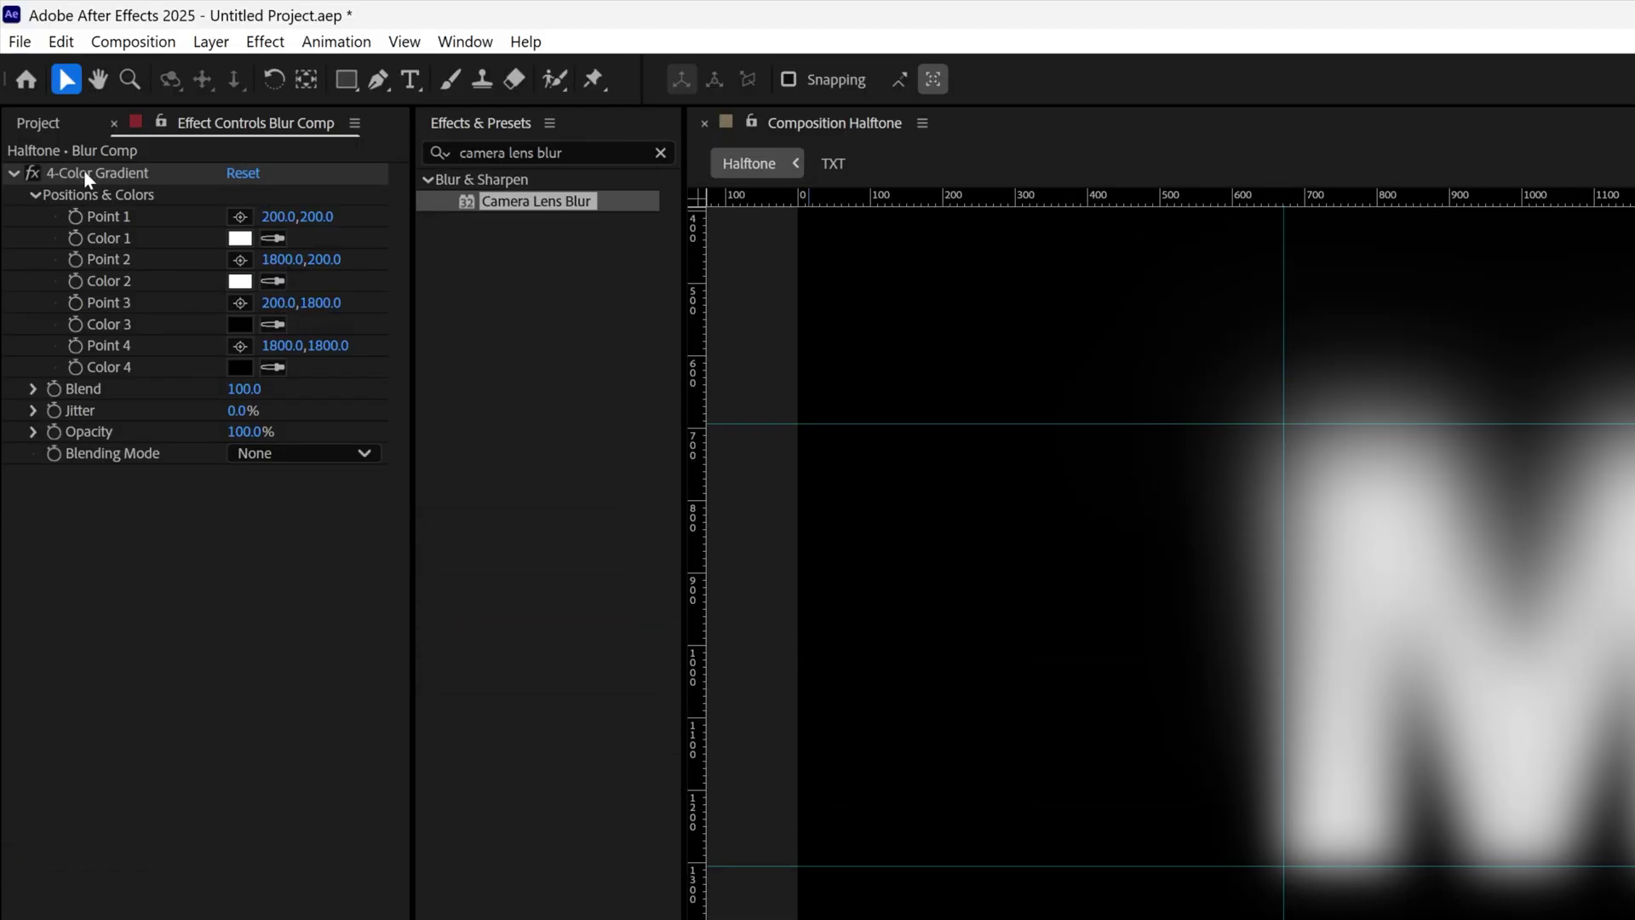
pyautogui.click(101, 173)
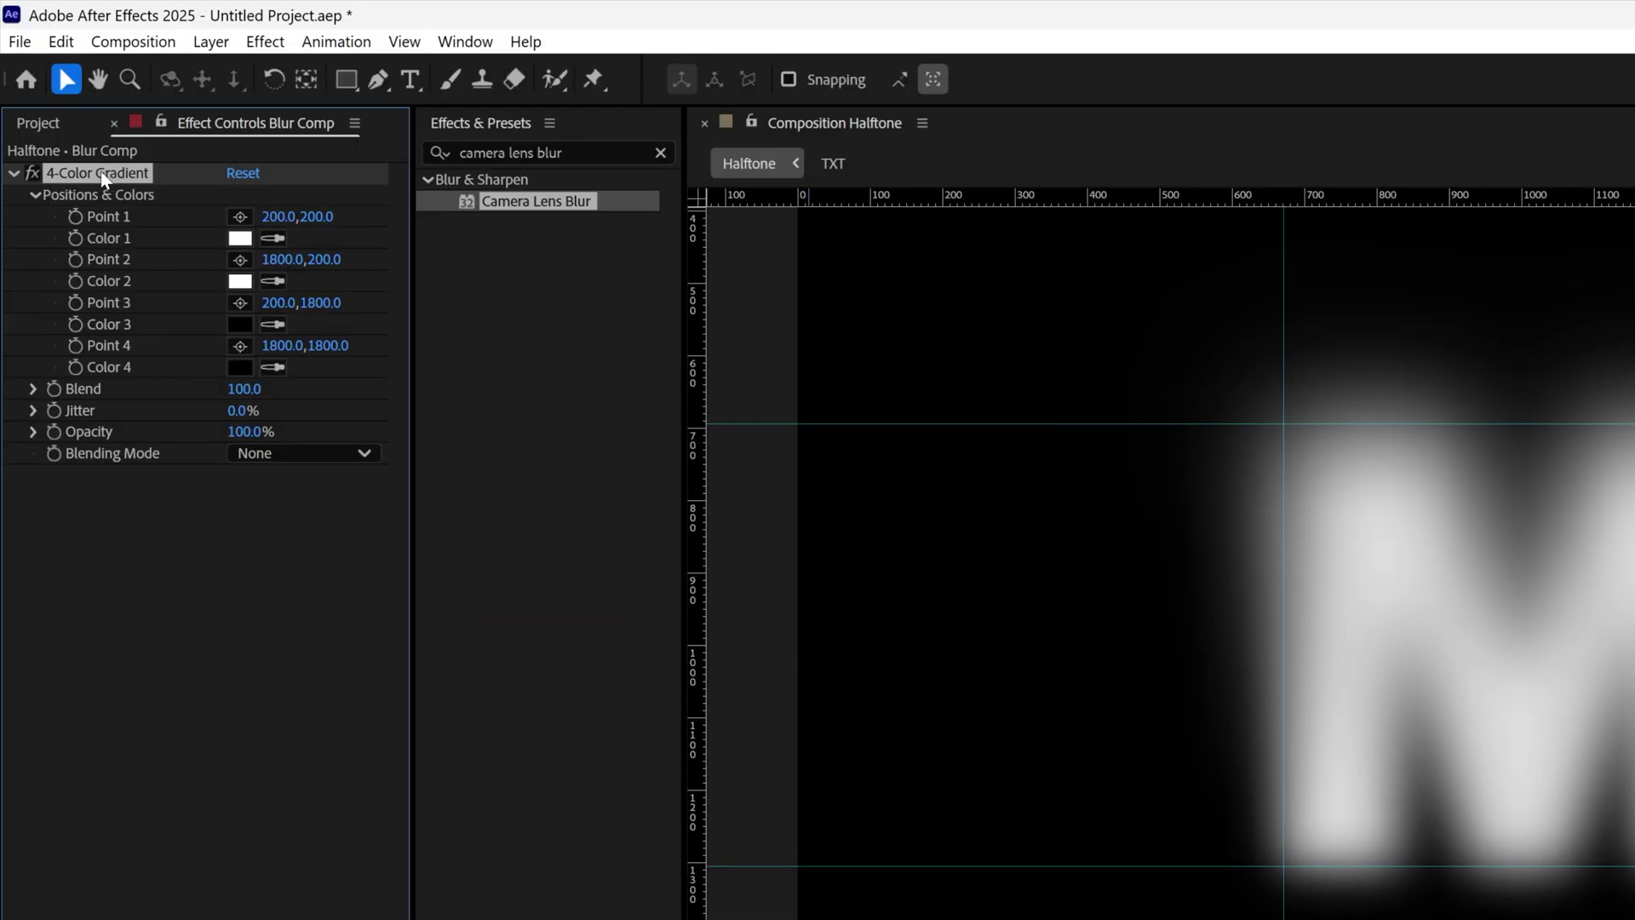
pyautogui.scroll(-2, 1254, 542)
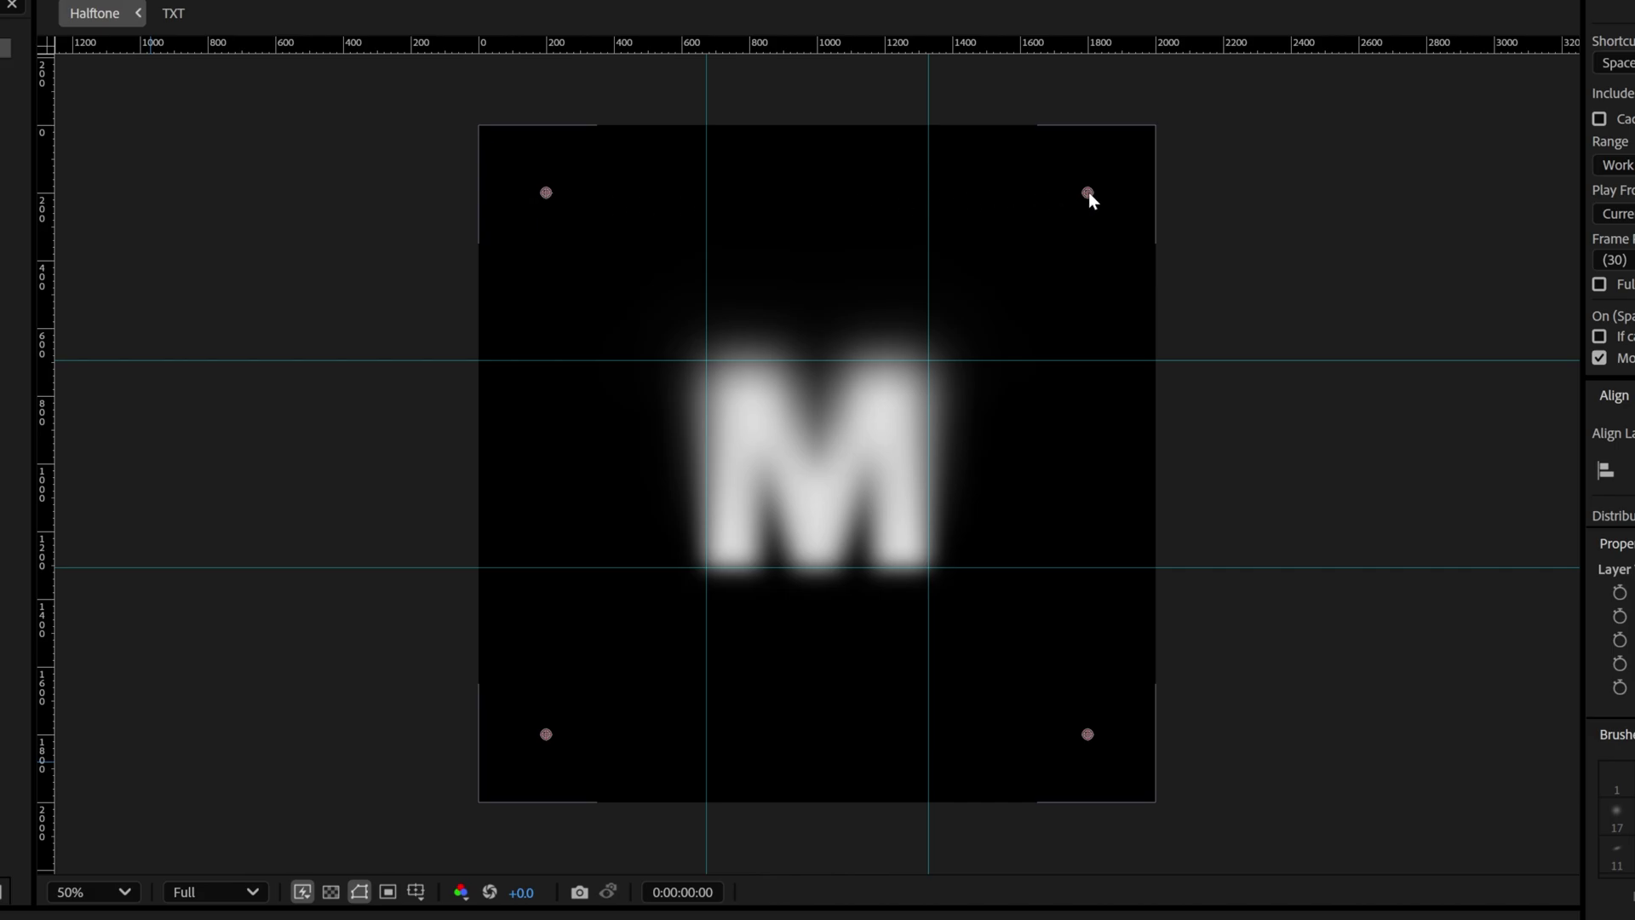
pyautogui.moveTo(1089, 193); pyautogui.dragTo(918, 368)
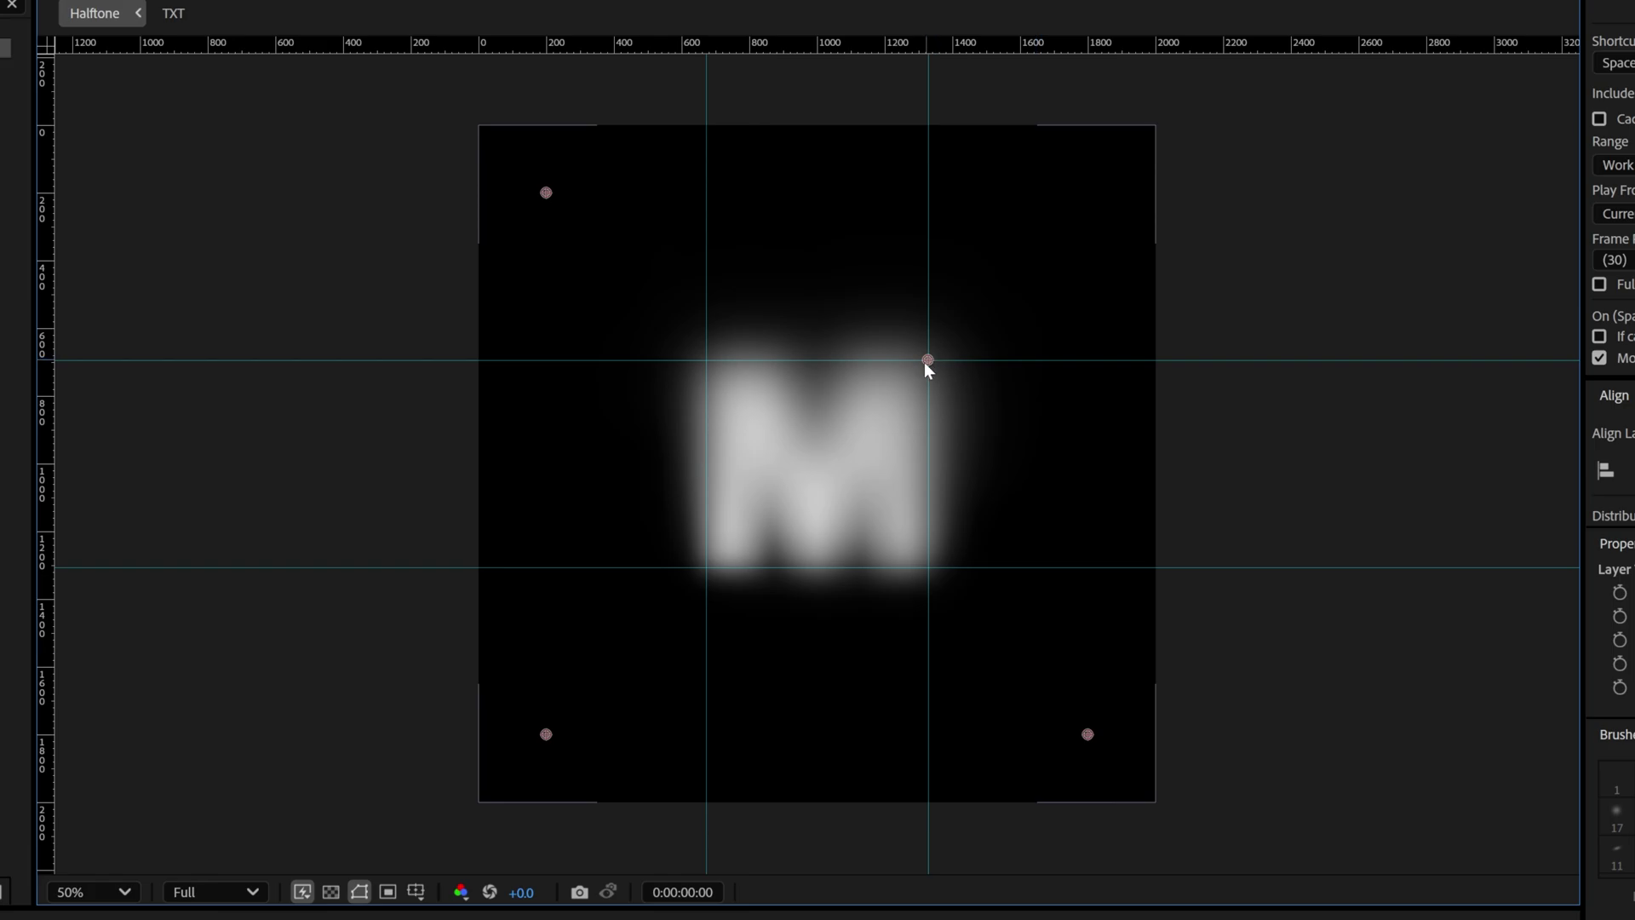
pyautogui.moveTo(1089, 735); pyautogui.dragTo(935, 578)
pyautogui.press('/')
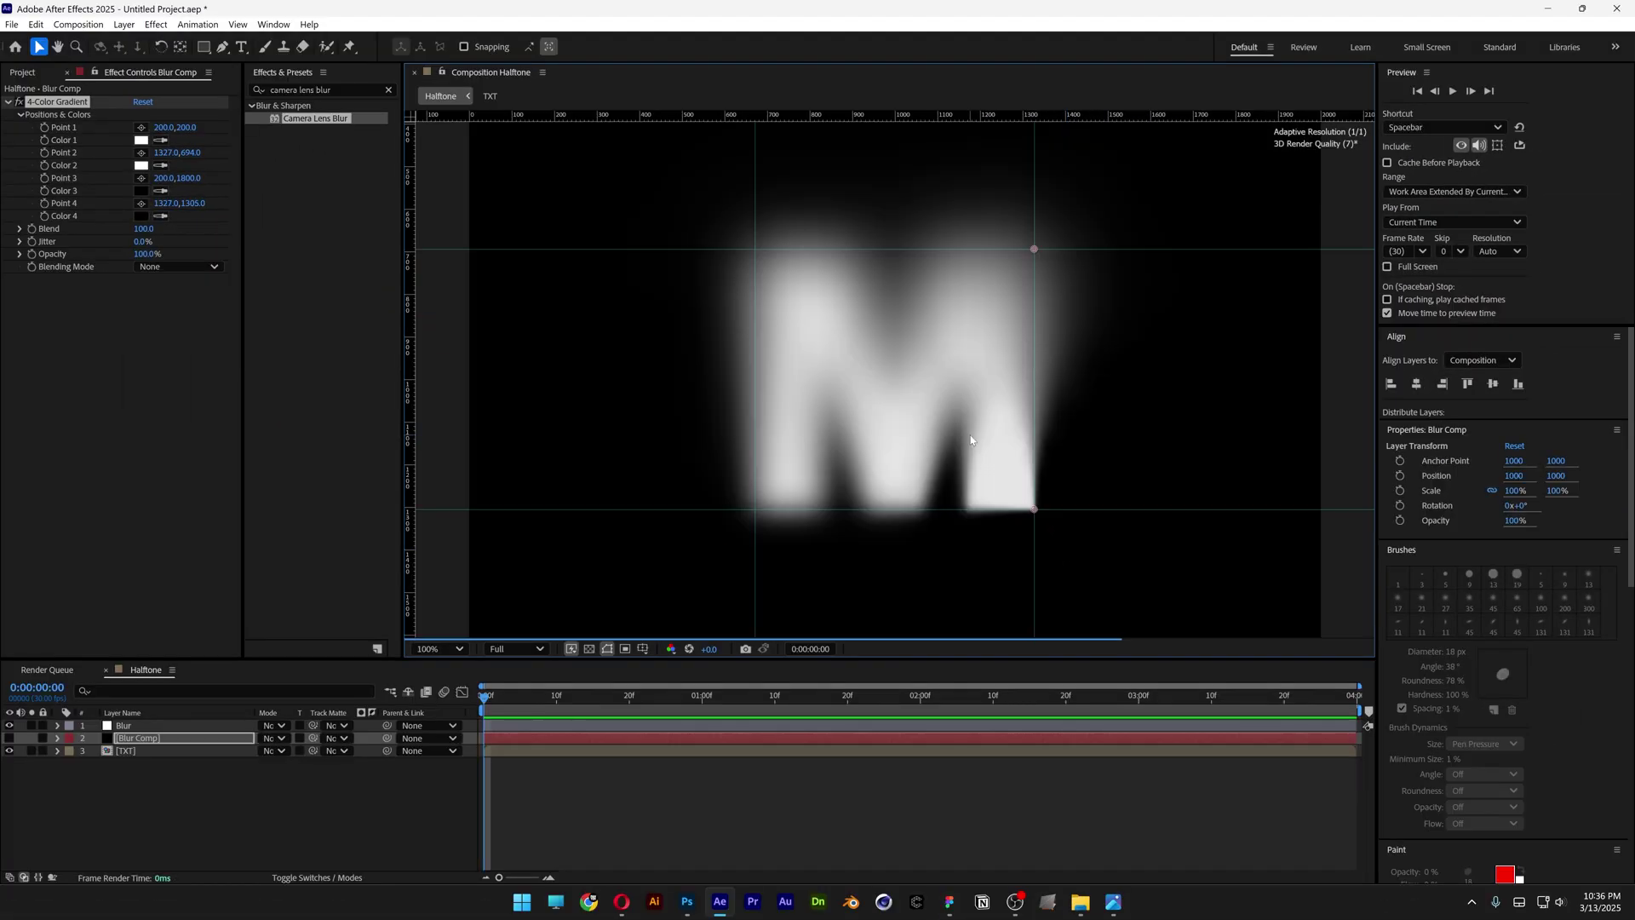
pyautogui.moveTo(1039, 508); pyautogui.dragTo(1005, 471)
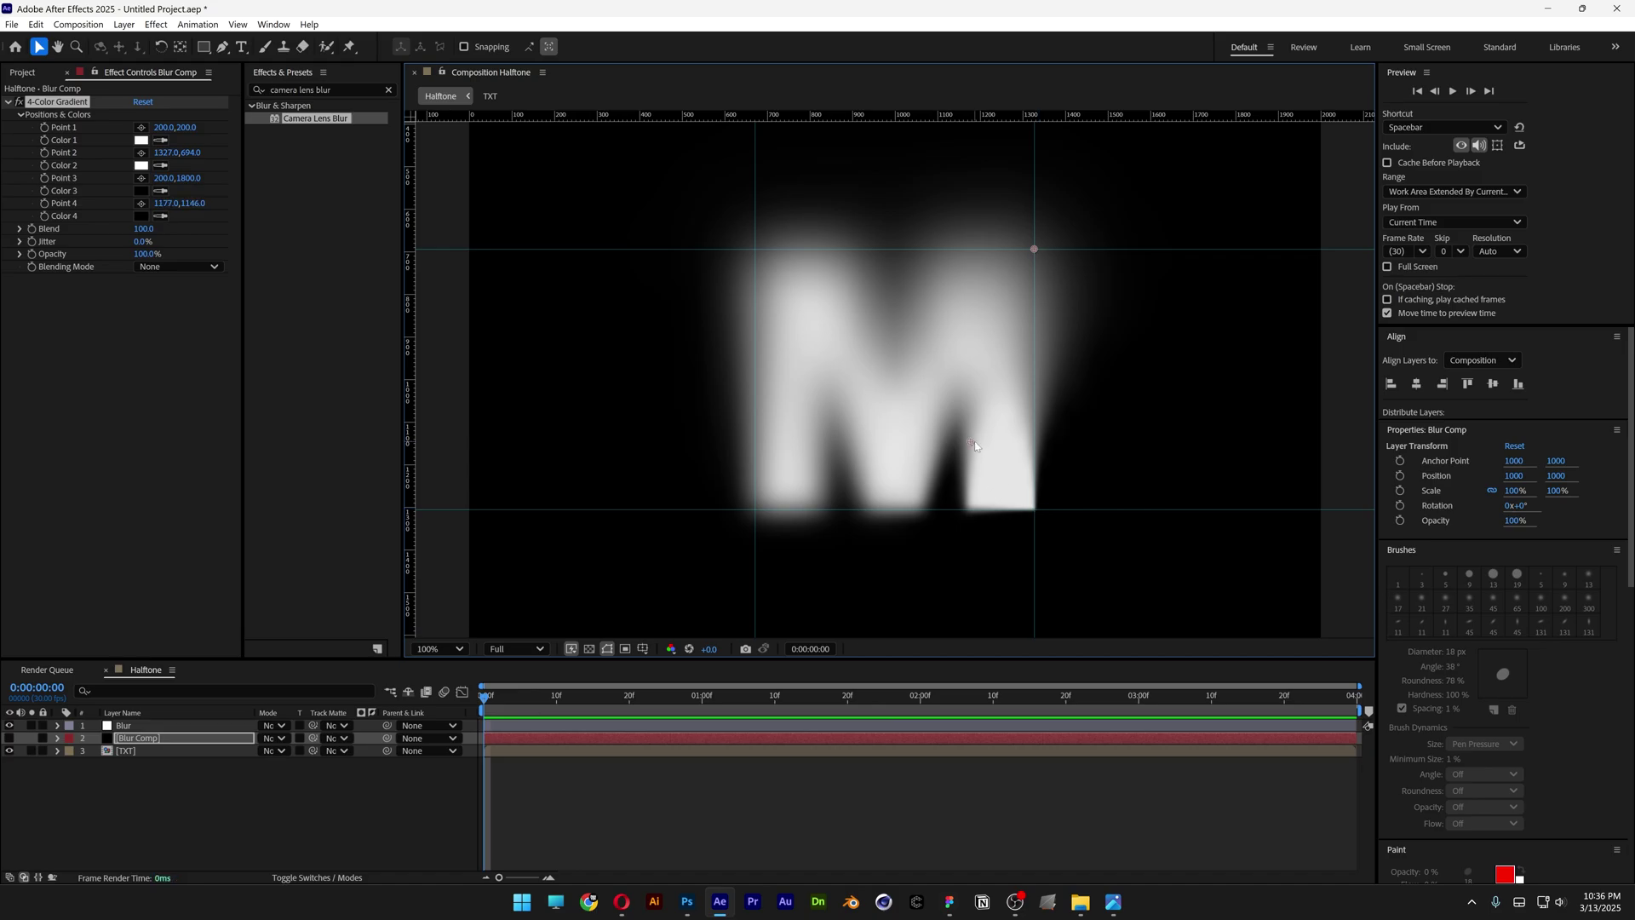
# Step: Place gradient Points 1 and 3 at the M's lower-left and top-left, Point 4 at lower-right
pyautogui.press(',')
pyautogui.press(',')
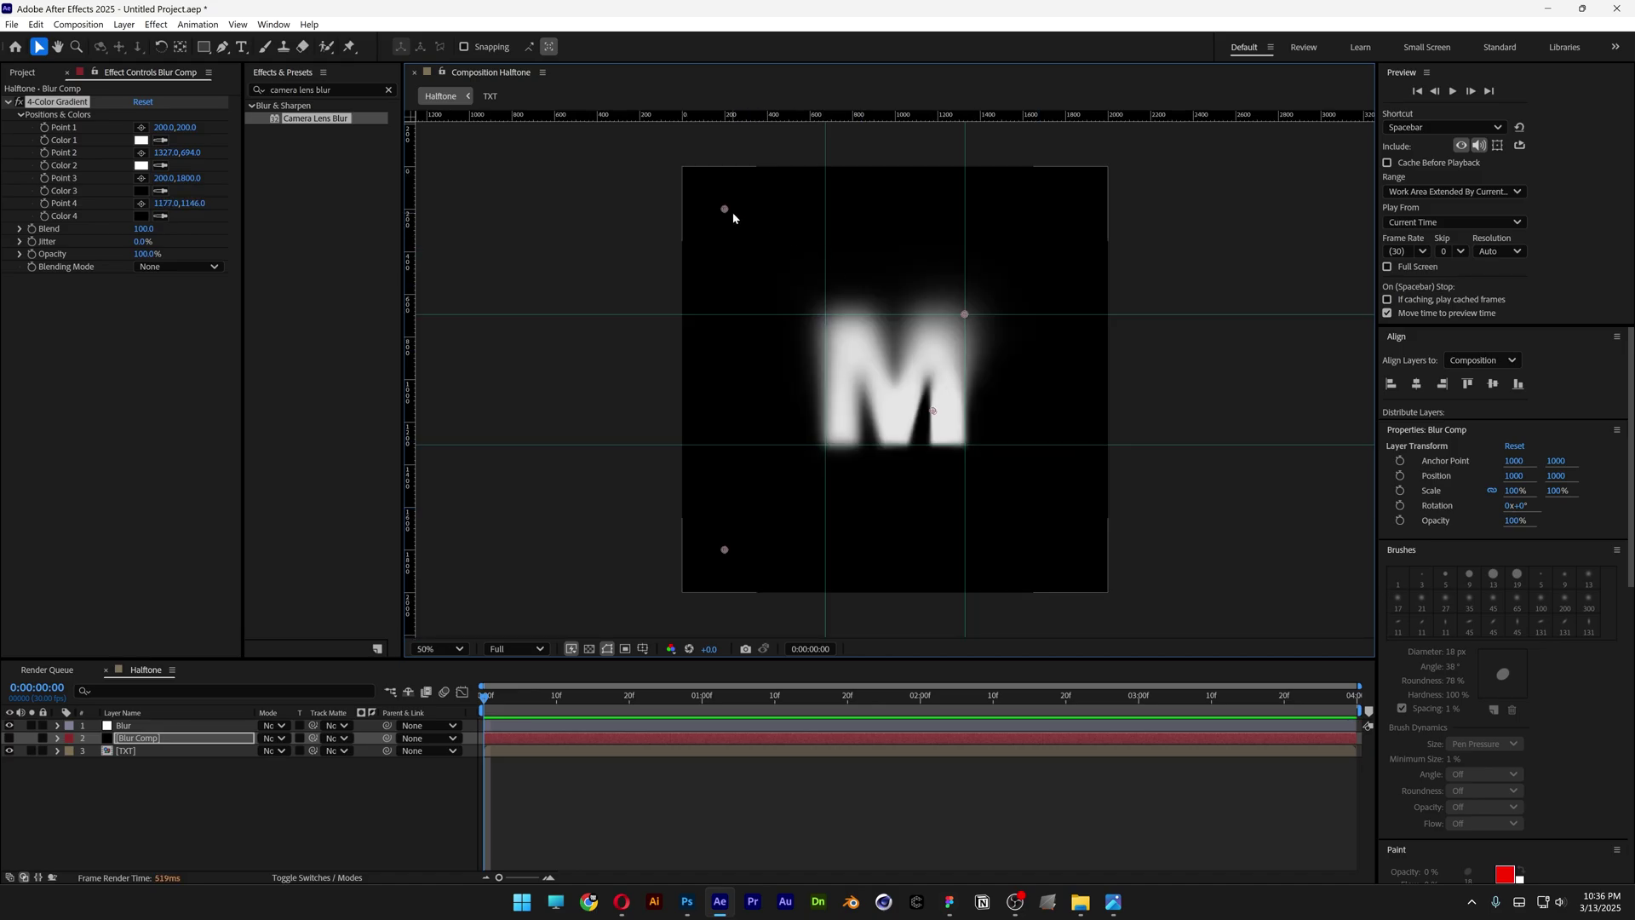
pyautogui.moveTo(725, 210); pyautogui.dragTo(826, 433)
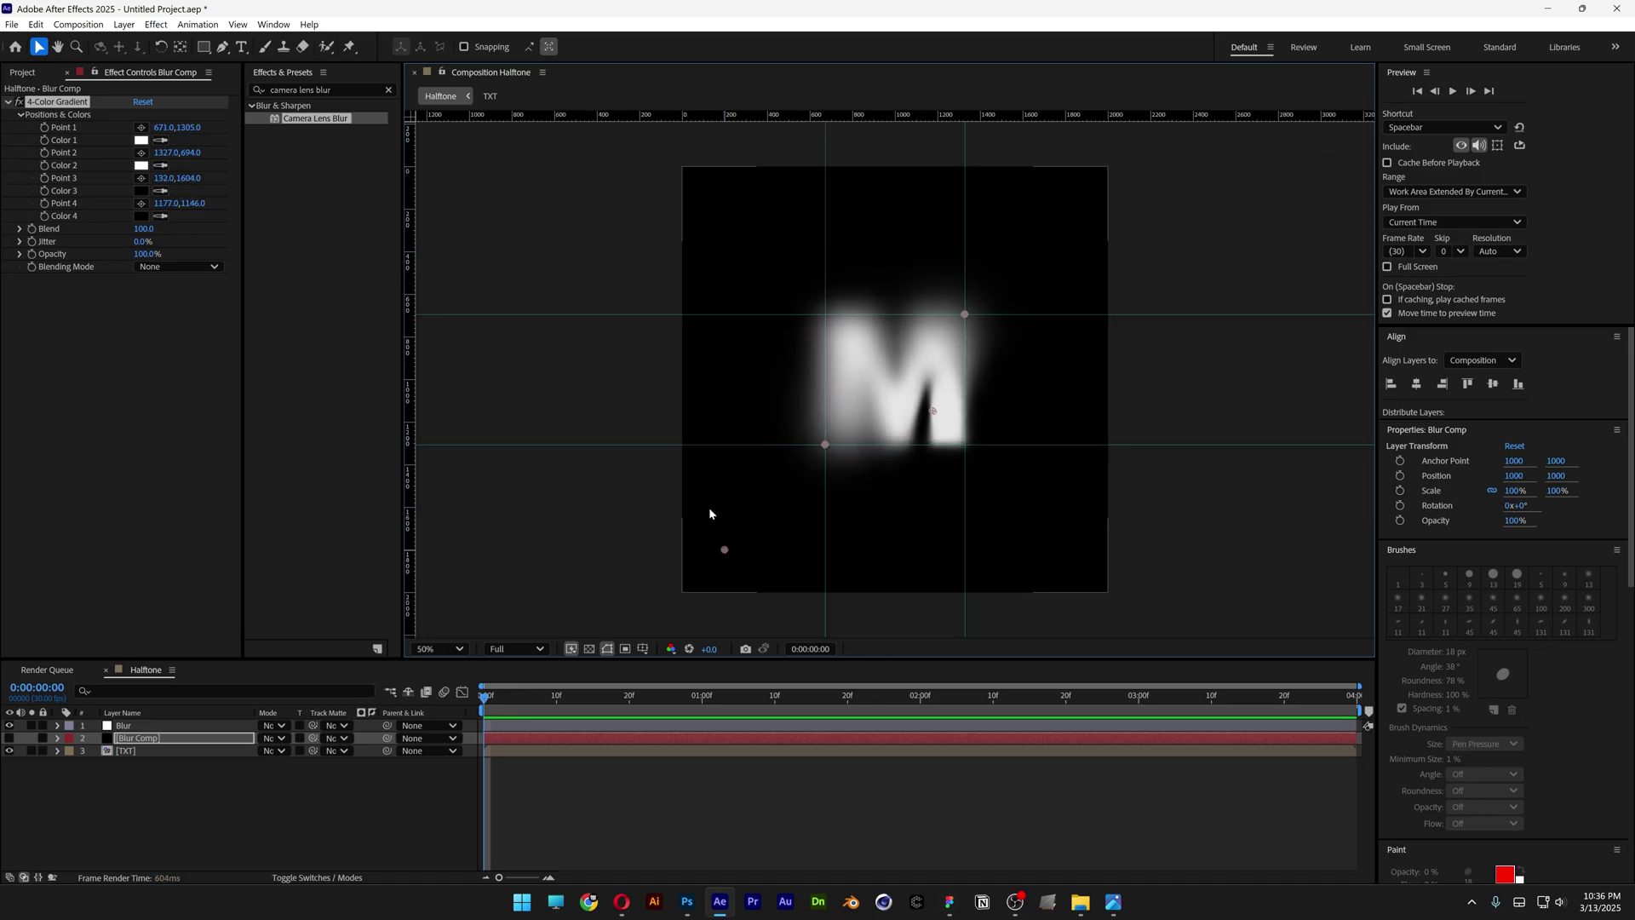
pyautogui.moveTo(725, 549); pyautogui.dragTo(826, 315)
pyautogui.press('.')
pyautogui.press('.')
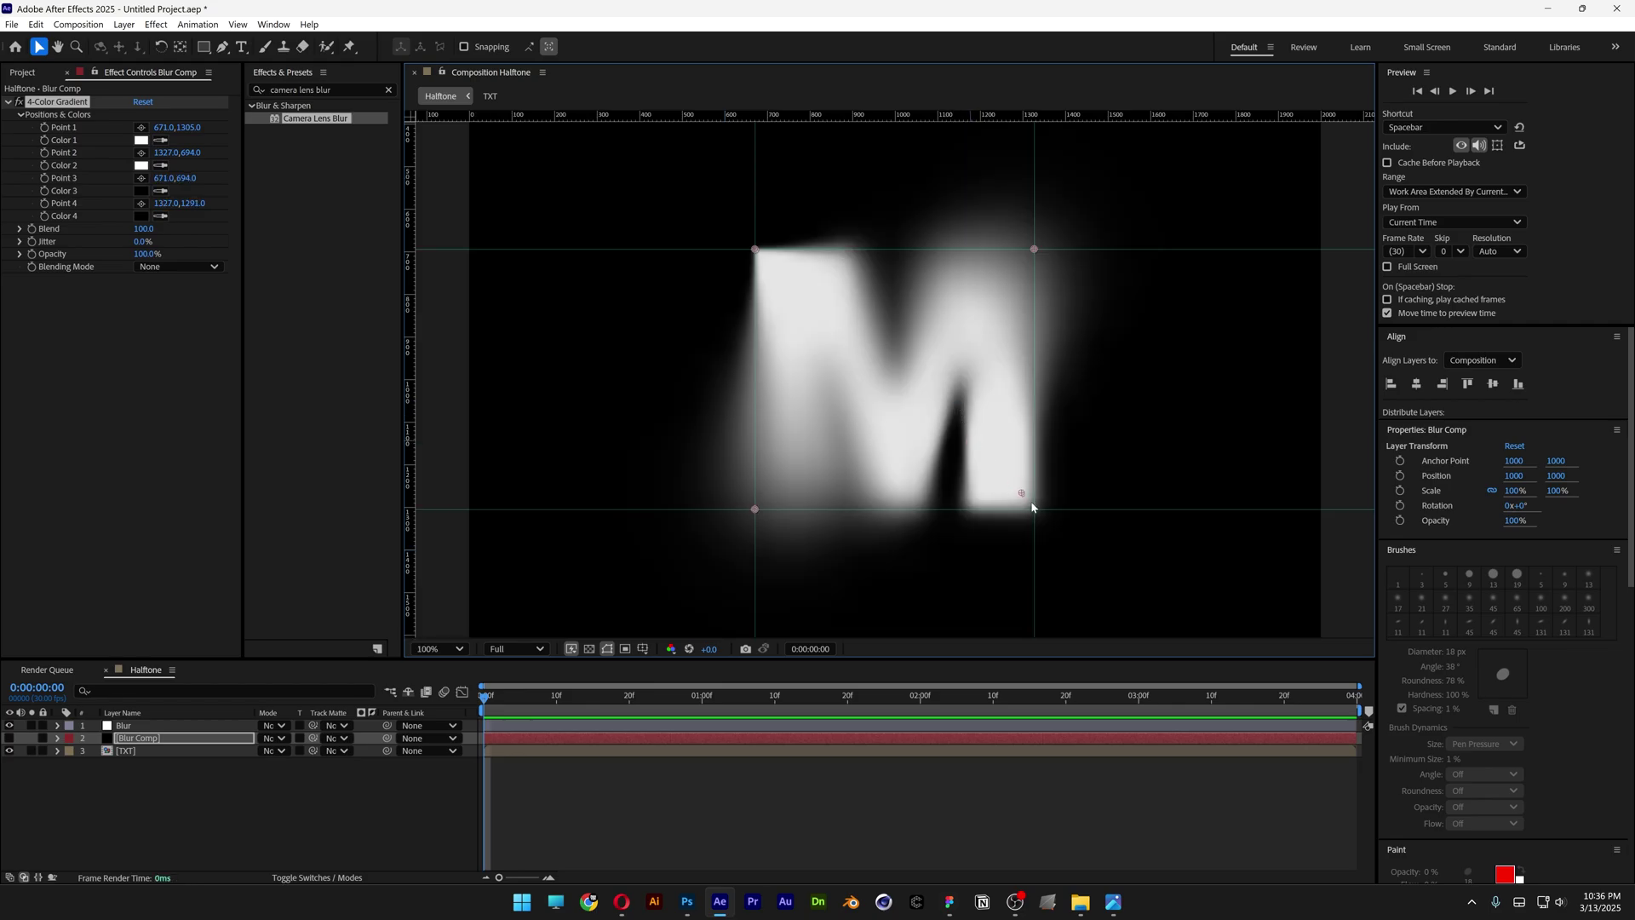
pyautogui.moveTo(1032, 508); pyautogui.dragTo(1034, 510)
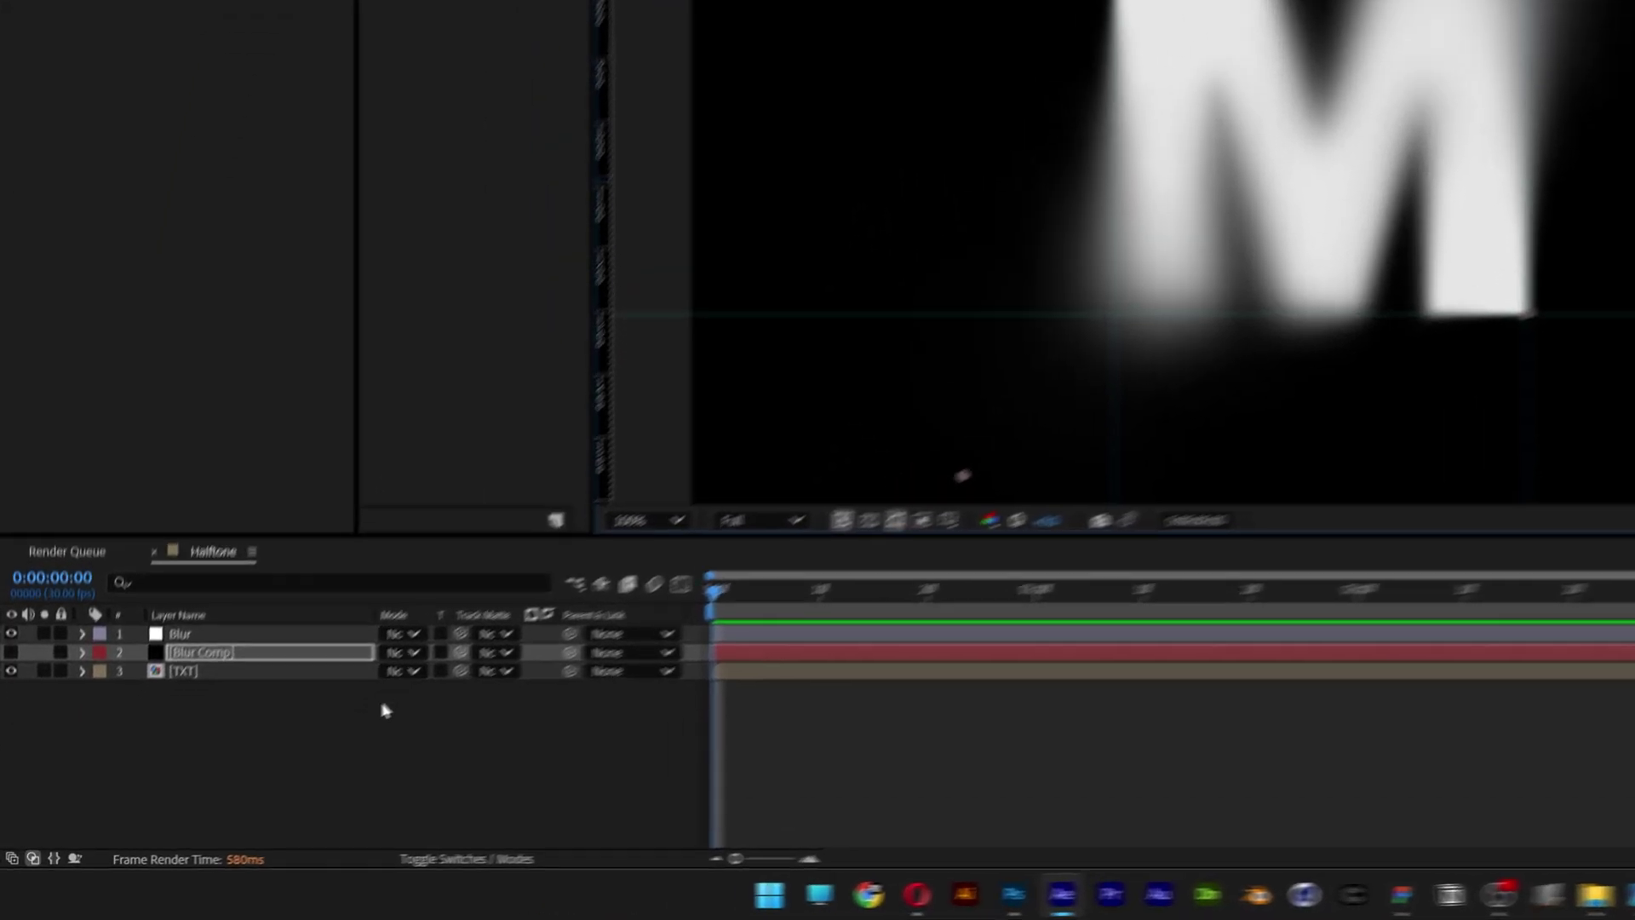
pyautogui.moveTo(316, 800); pyautogui.dragTo(166, 729)
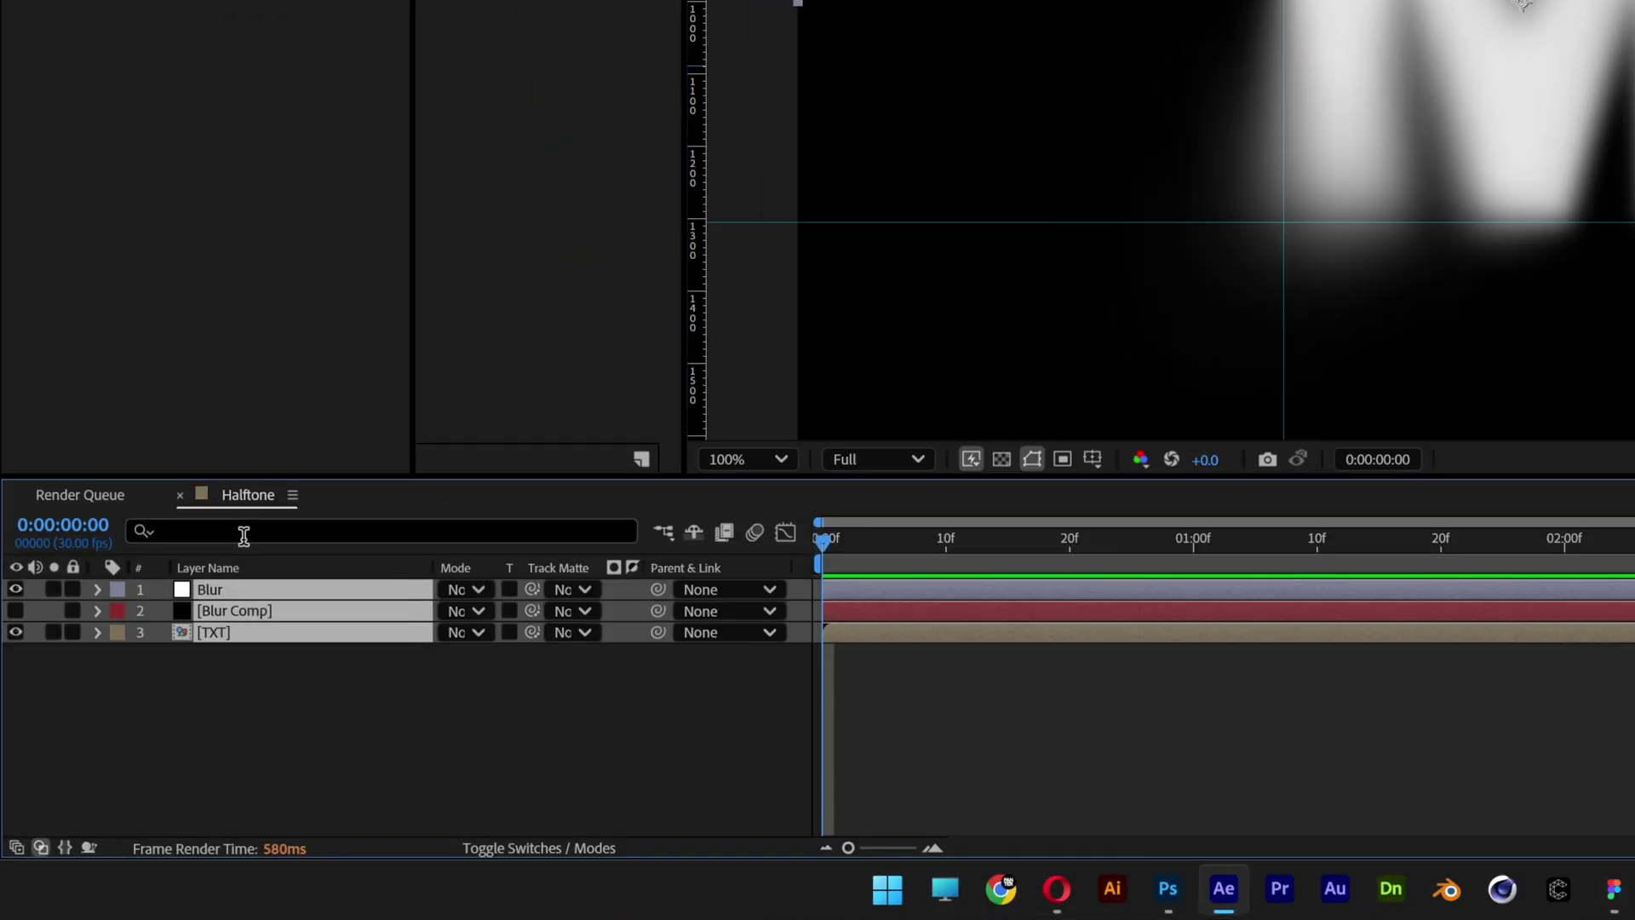
# Step: Pre-compose all three layers into a composition named Blur
pyautogui.rightClick(247, 626)
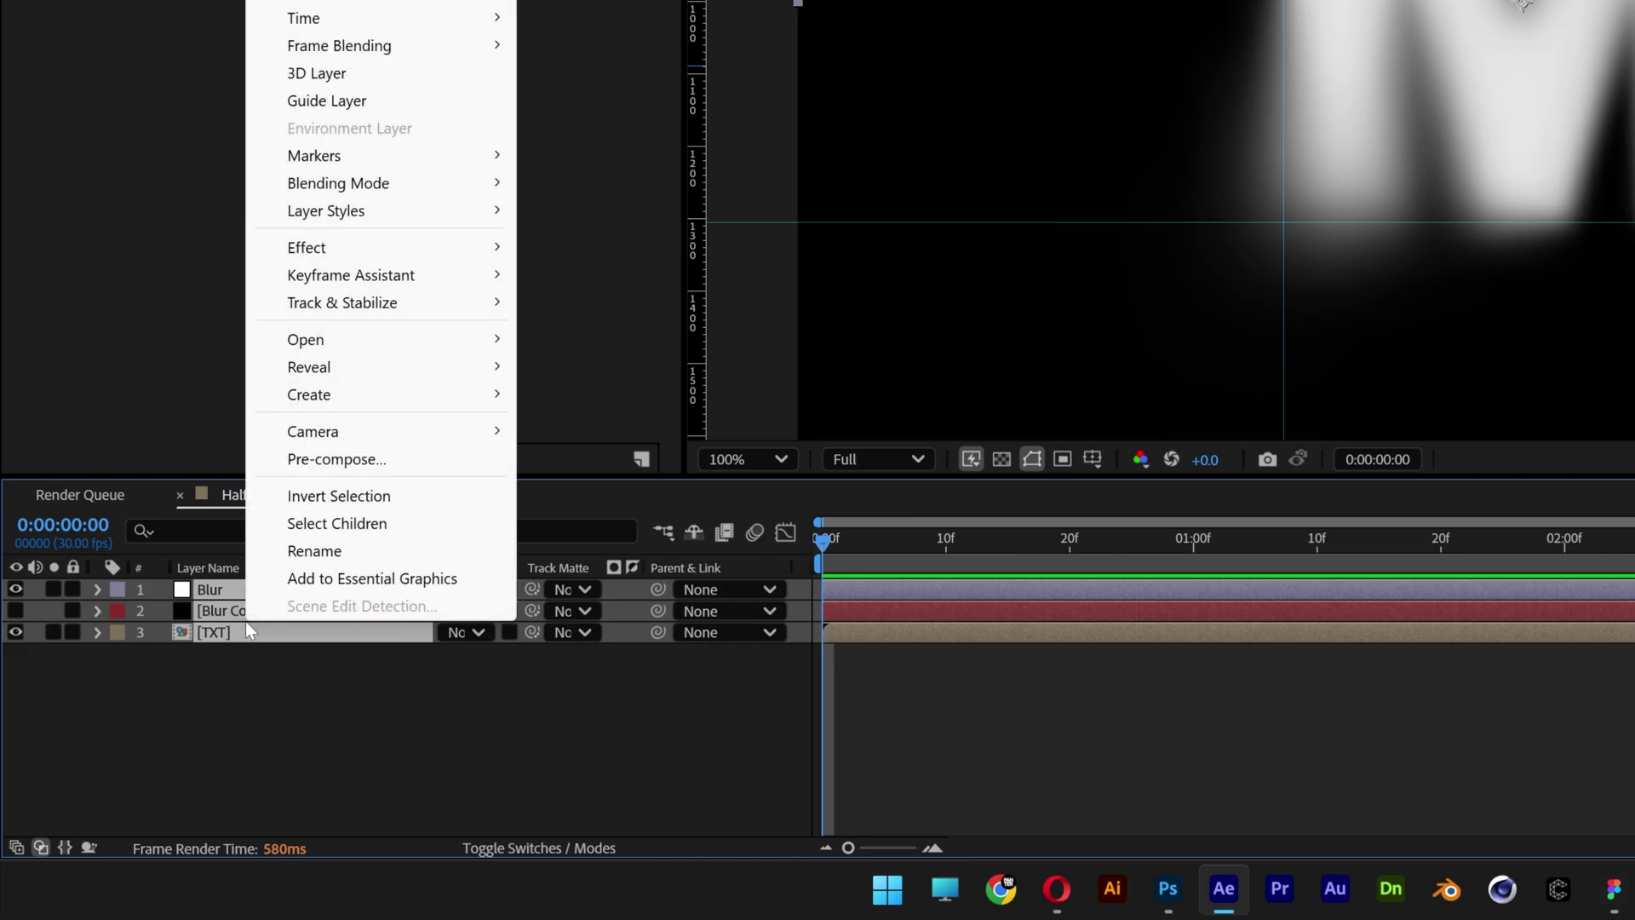
pyautogui.click(364, 463)
pyautogui.write('Blur')
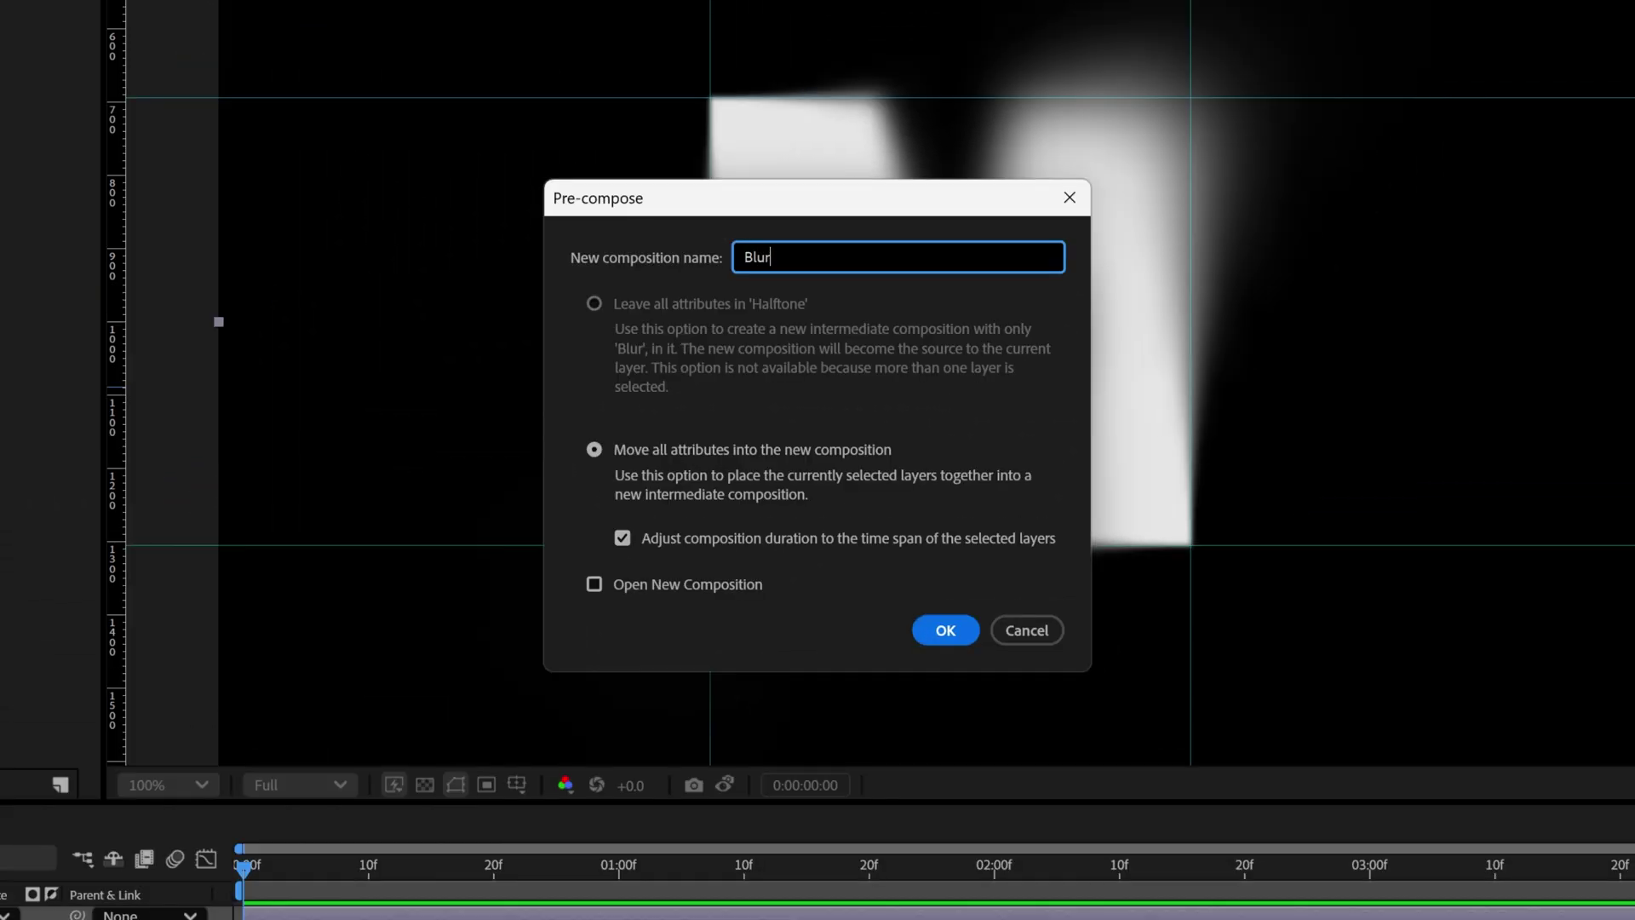
pyautogui.click(946, 630)
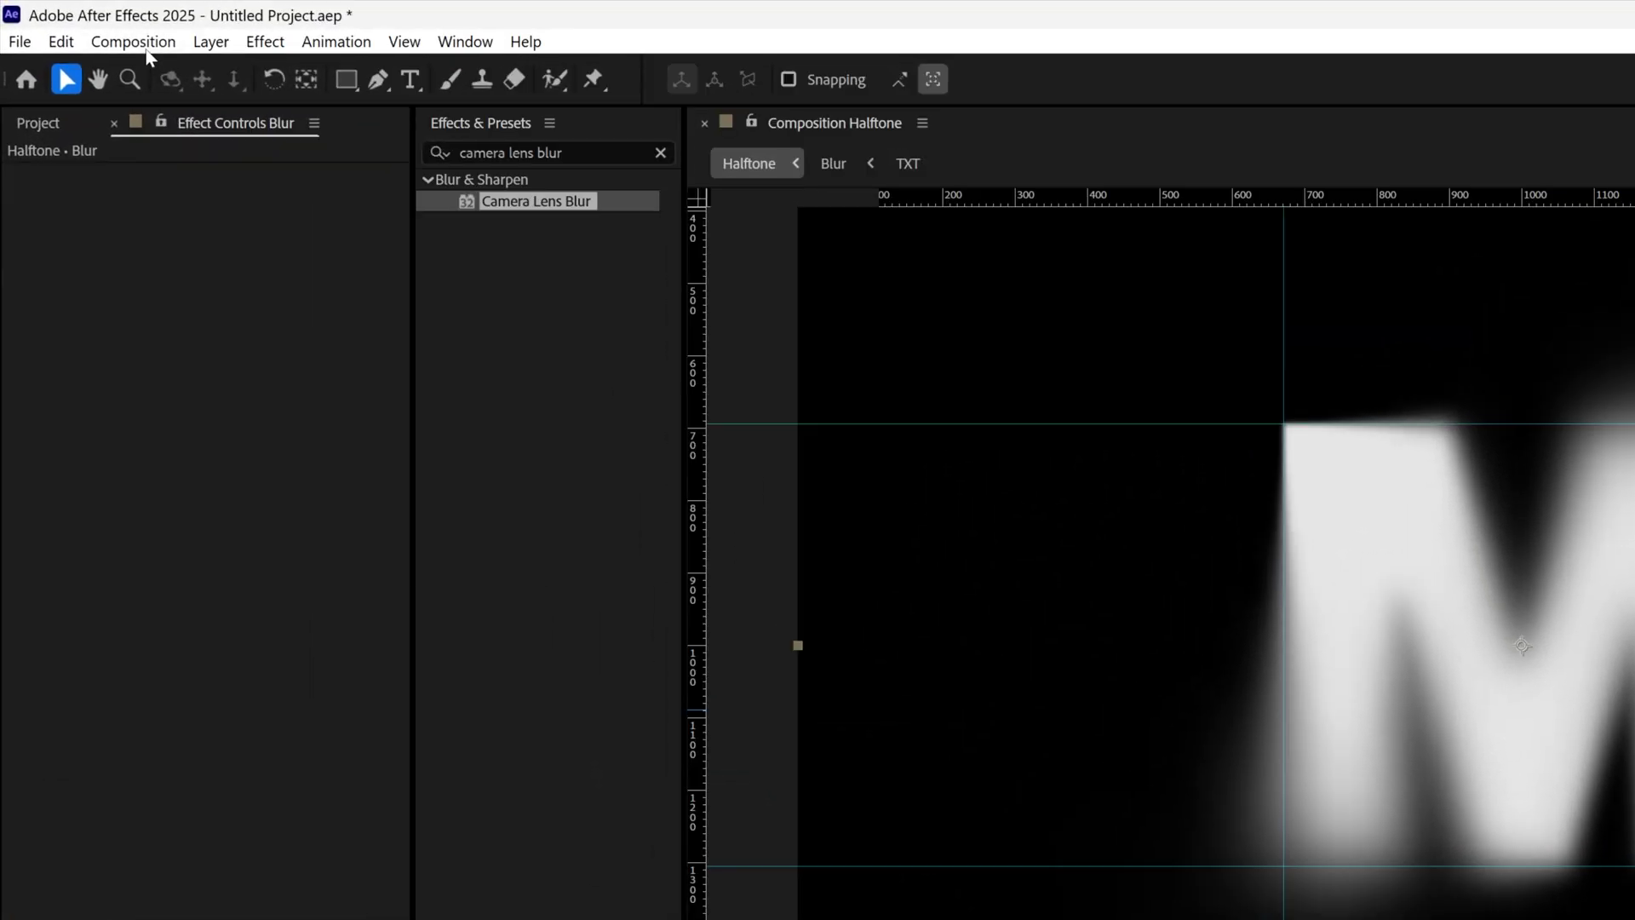
# Step: Resize the Halftone composition to 1080×1080 in Composition Settings
pyautogui.click(79, 24)
pyautogui.click(201, 108)
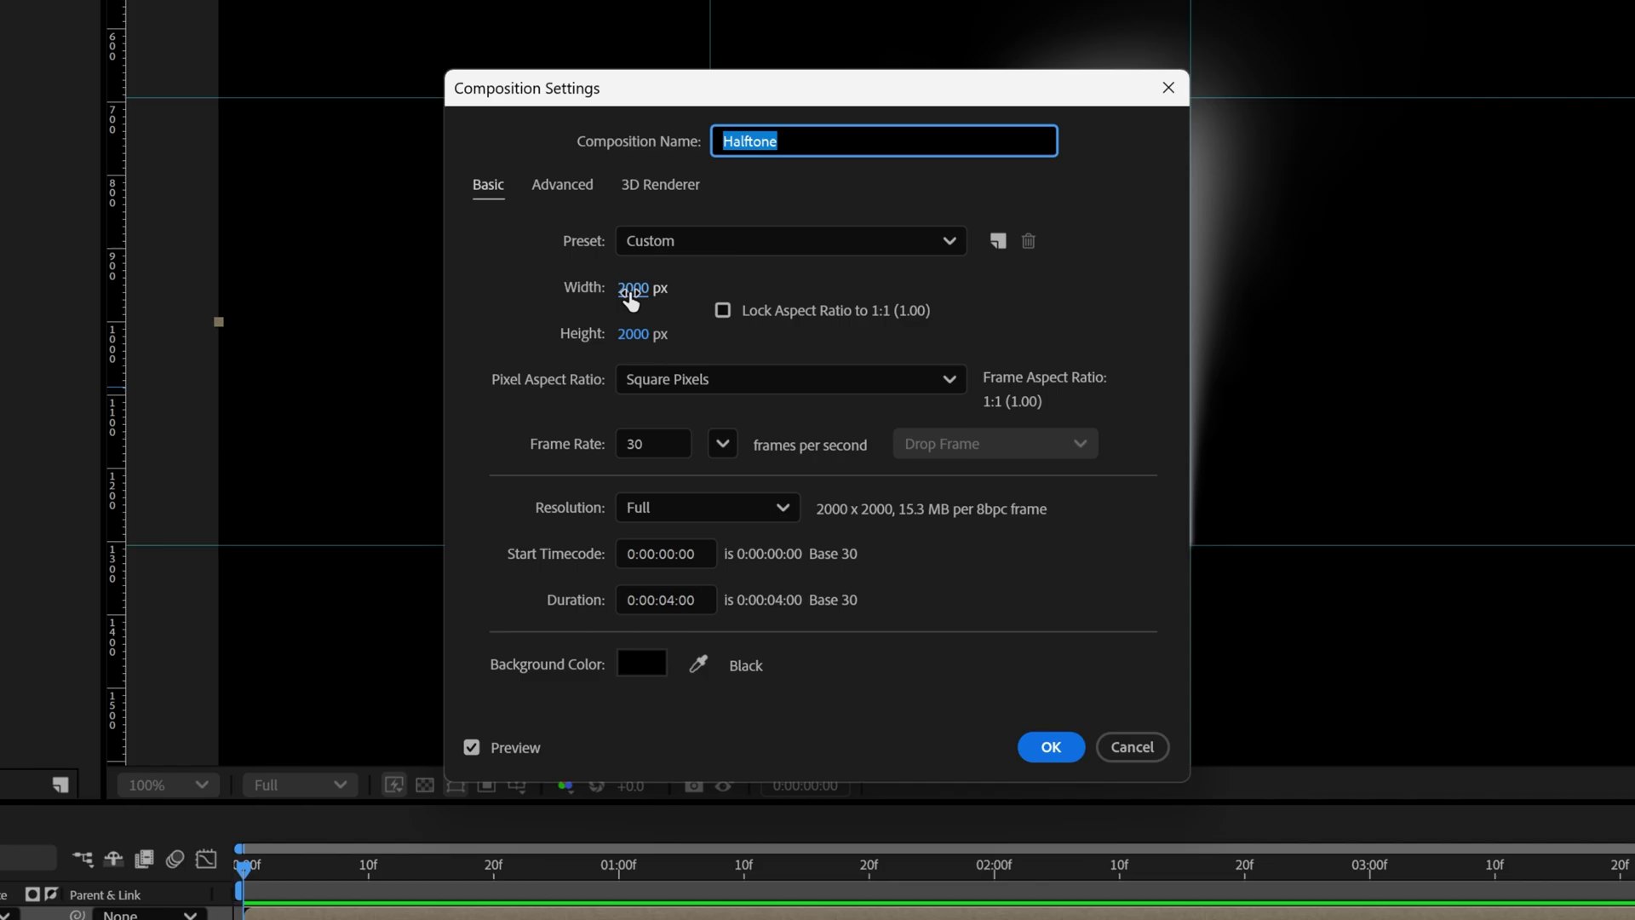
pyautogui.click(631, 294)
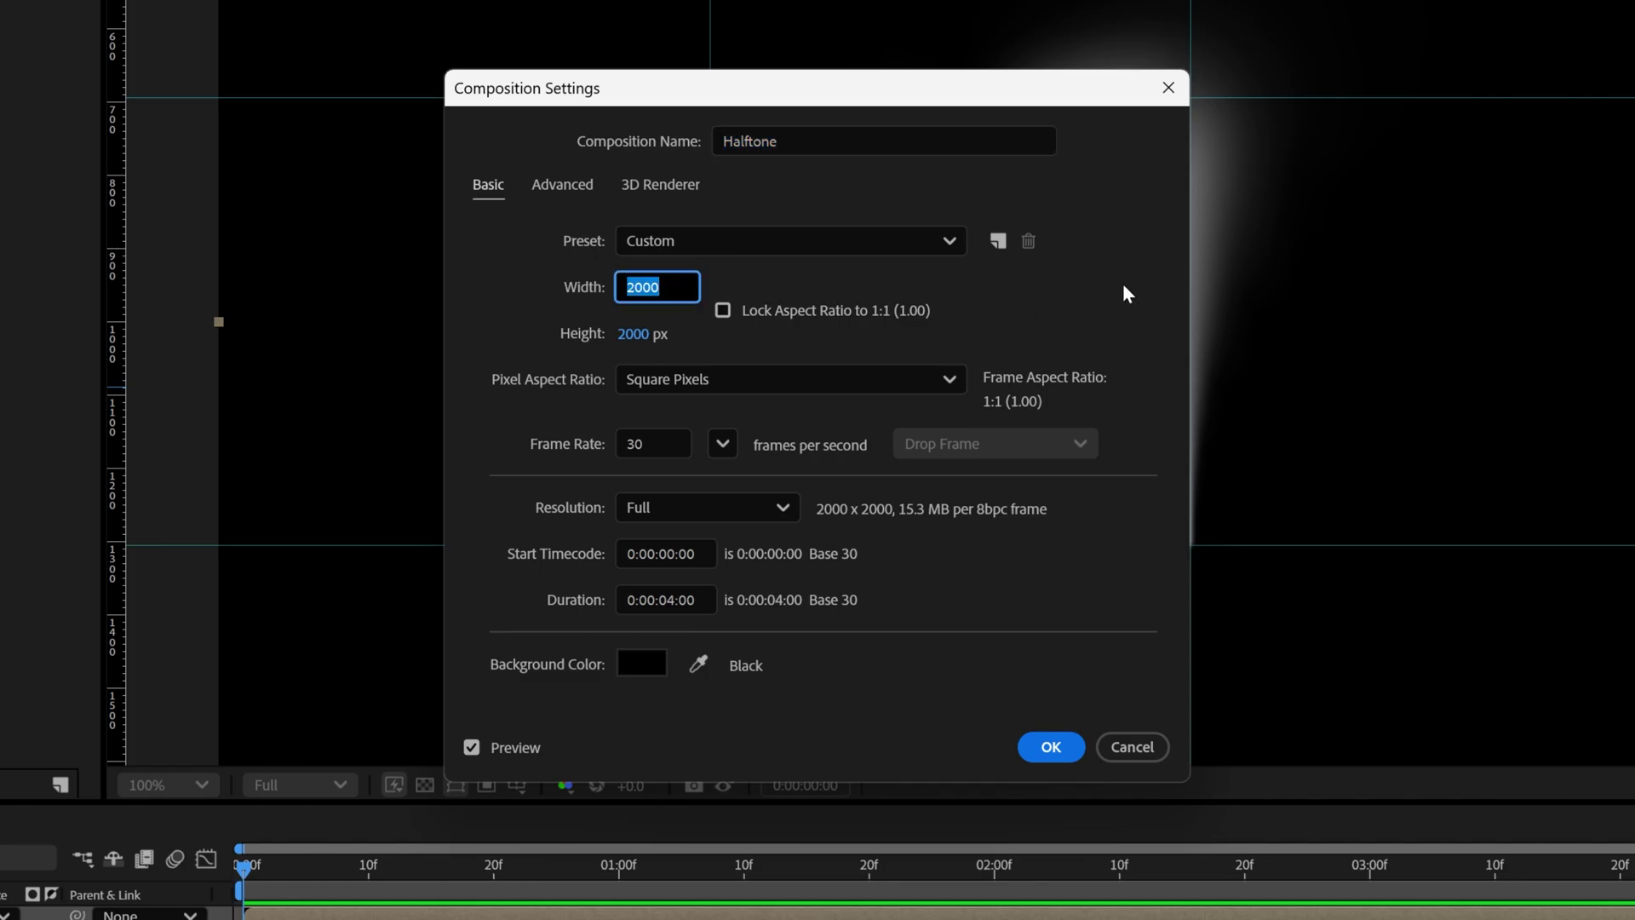
pyautogui.write('1080')
pyautogui.press('Tab')
pyautogui.write('1')
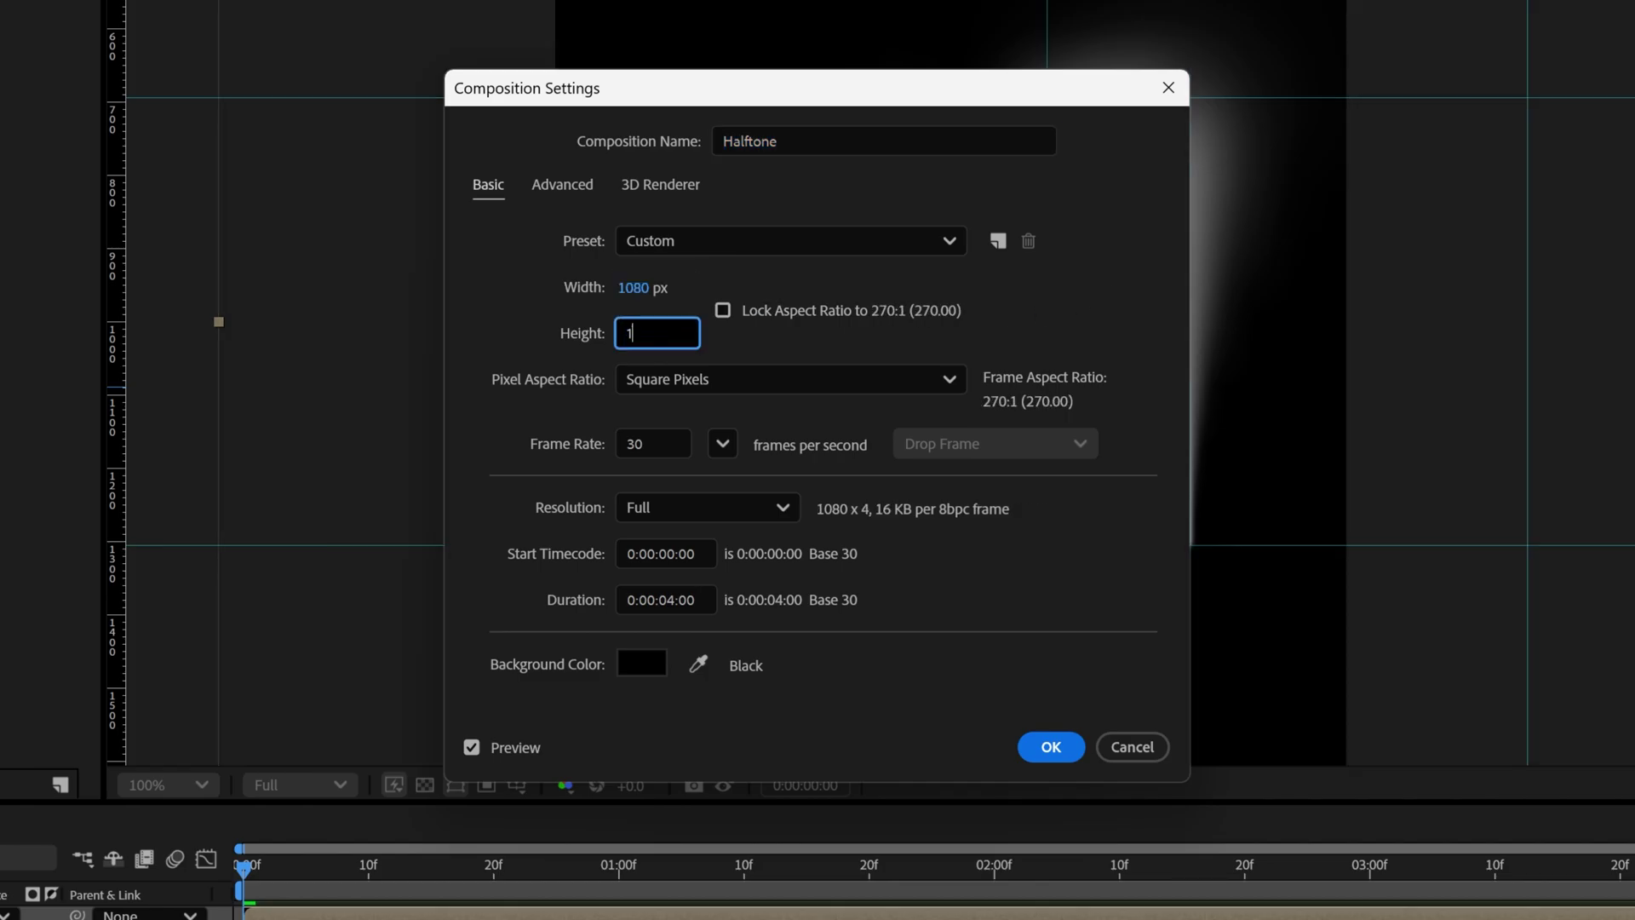
pyautogui.write('080')
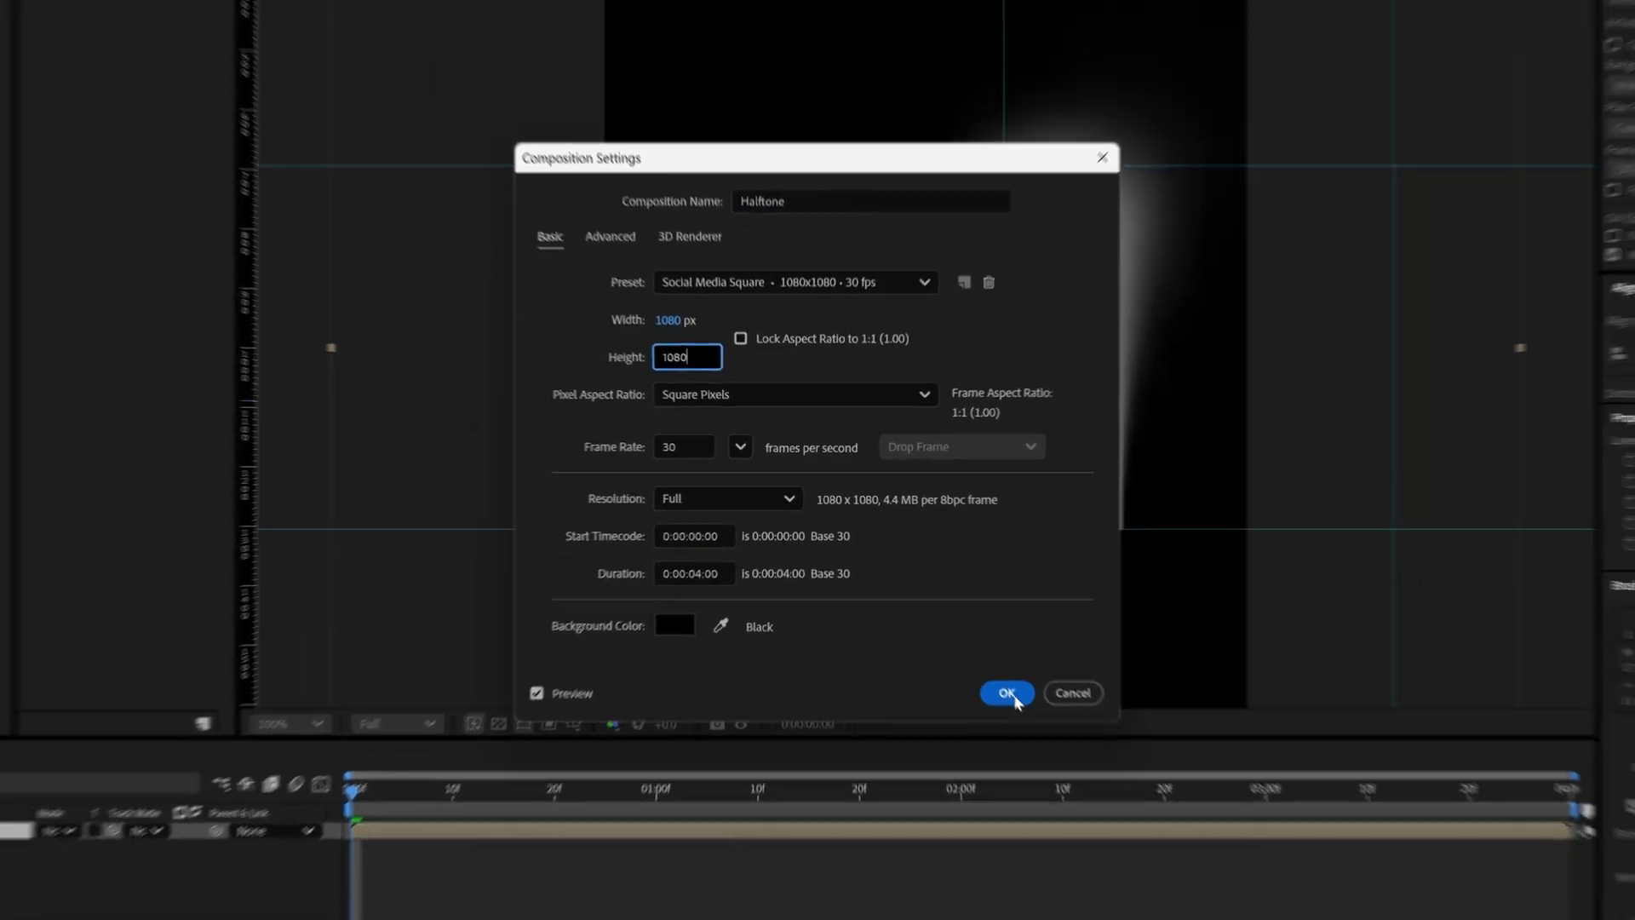
pyautogui.click(1051, 746)
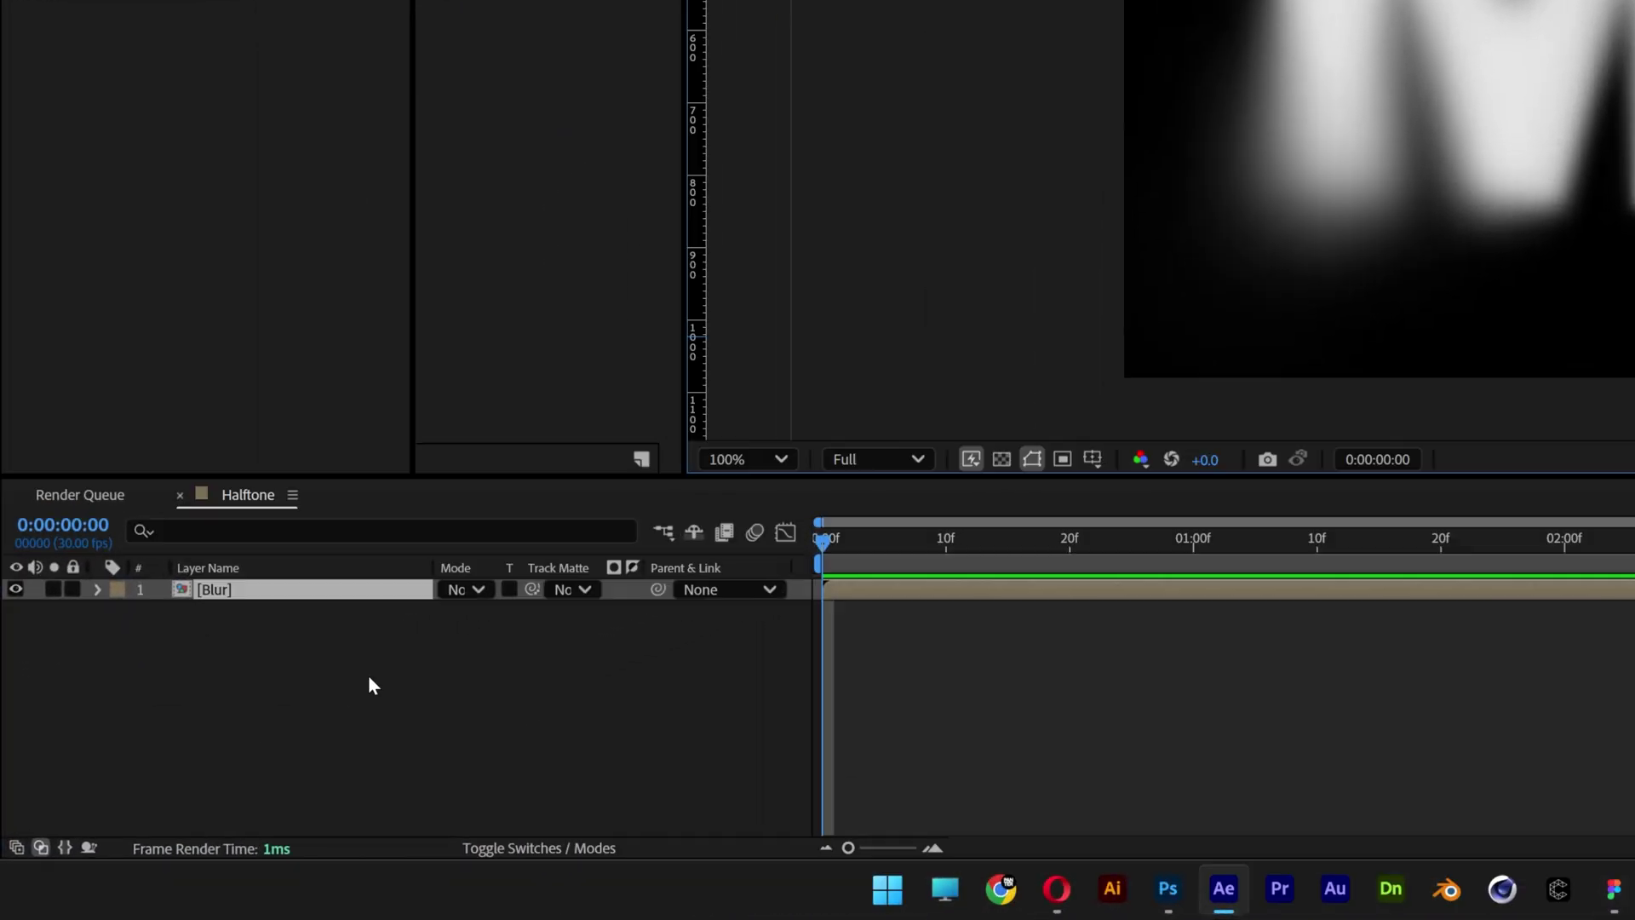
# Step: Add a new adjustment layer and rename it Halftone
pyautogui.rightClick(217, 775)
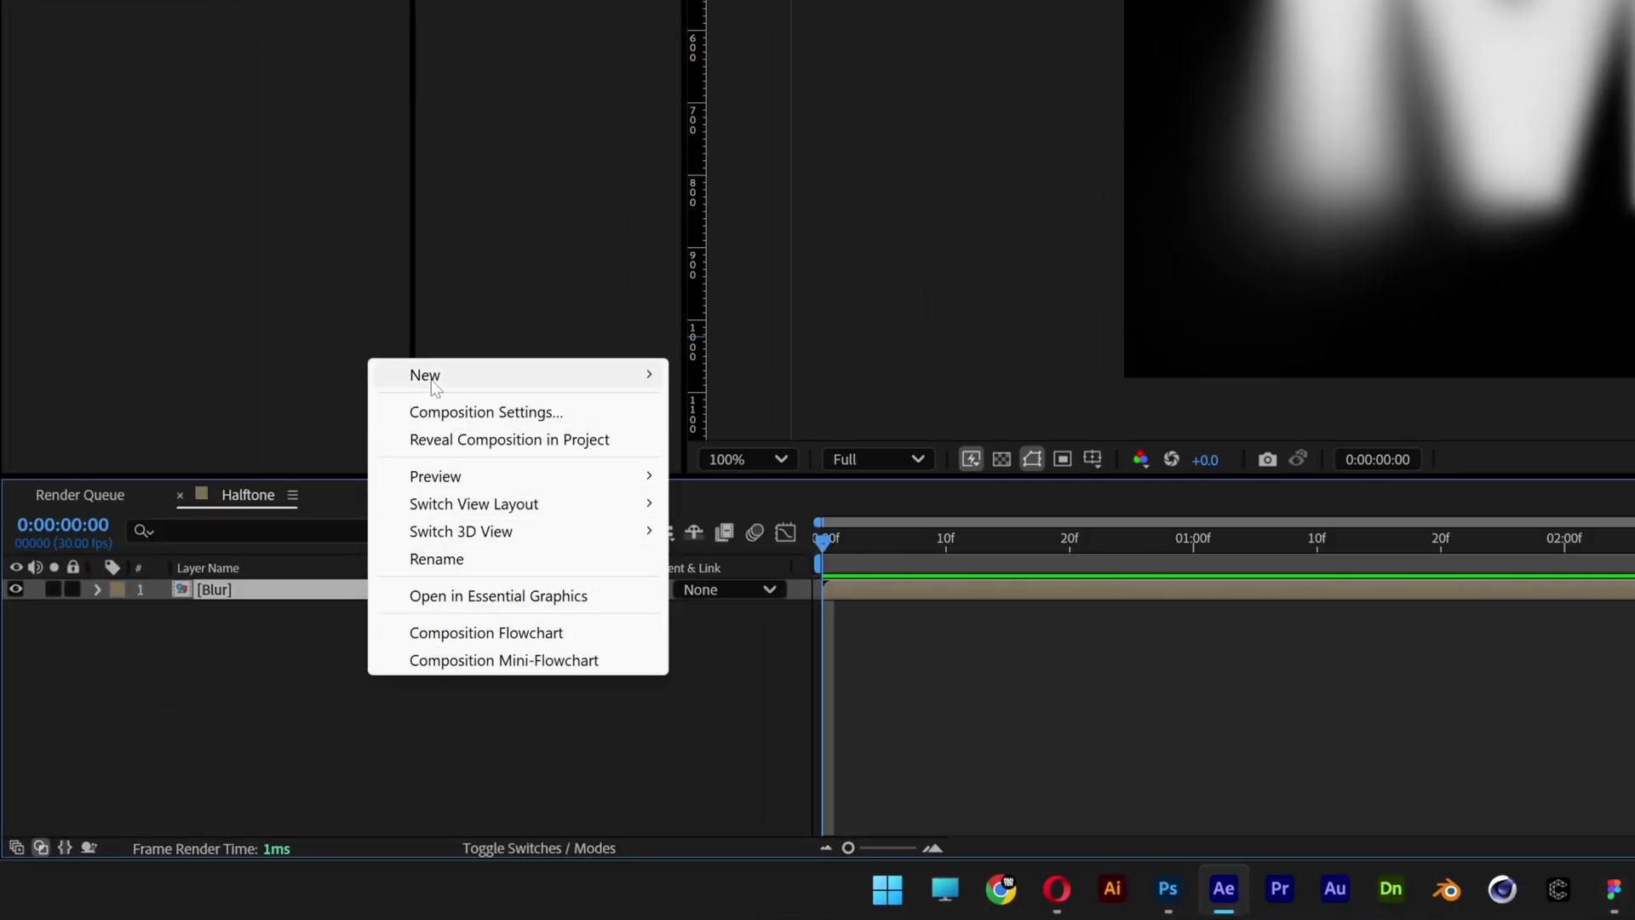
pyautogui.moveTo(435, 387)
pyautogui.click(800, 578)
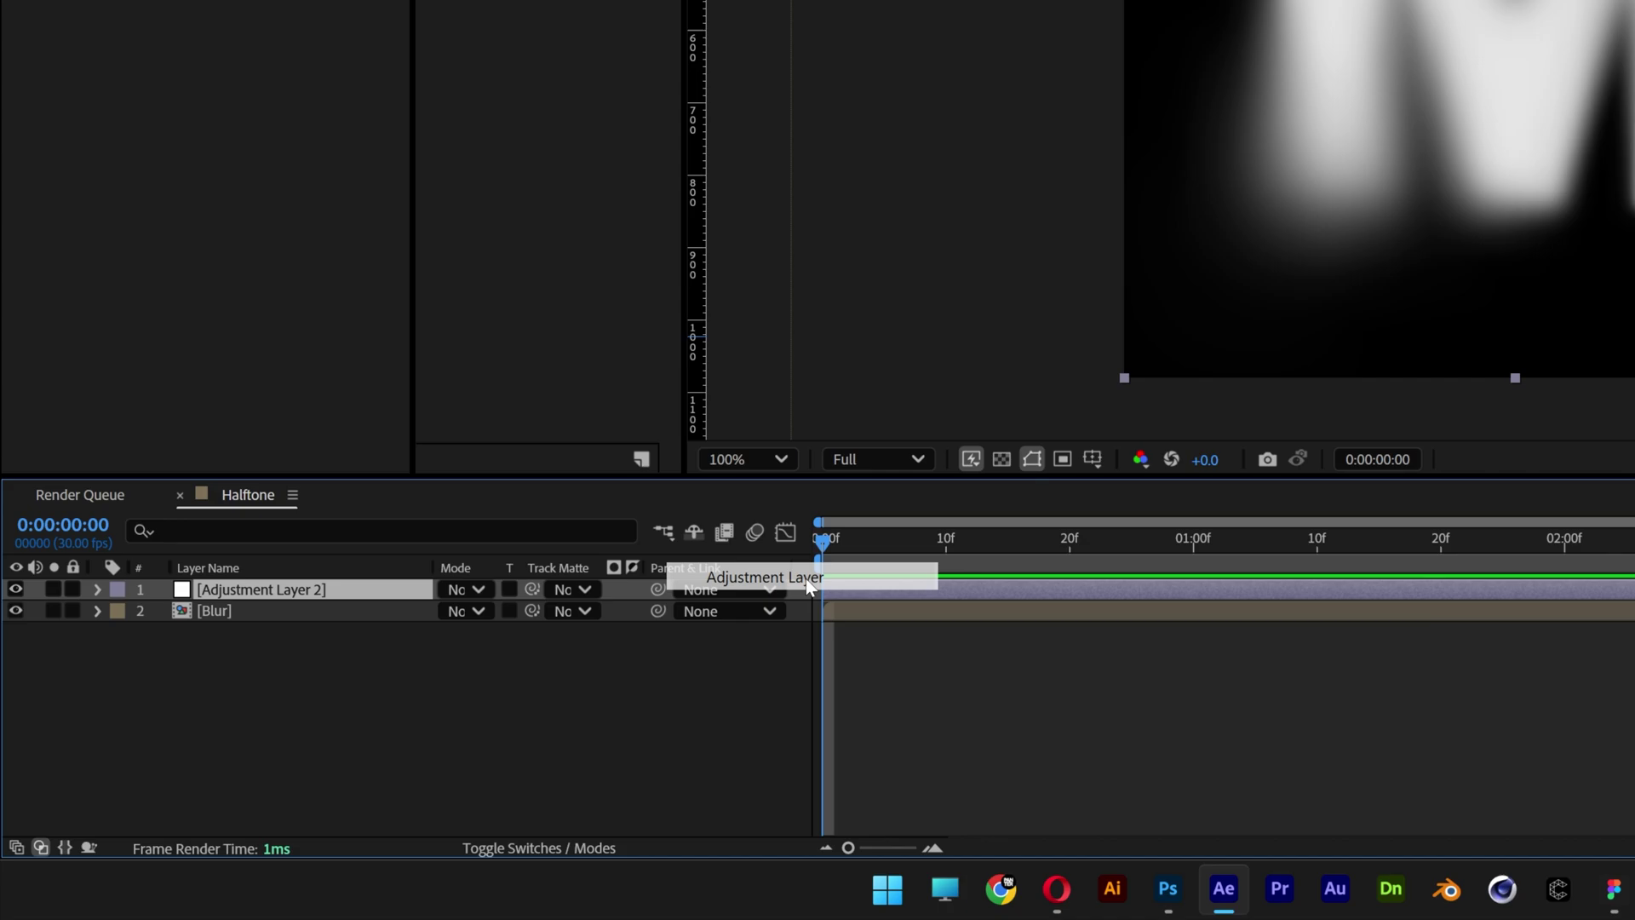
pyautogui.rightClick(290, 595)
pyautogui.click(357, 517)
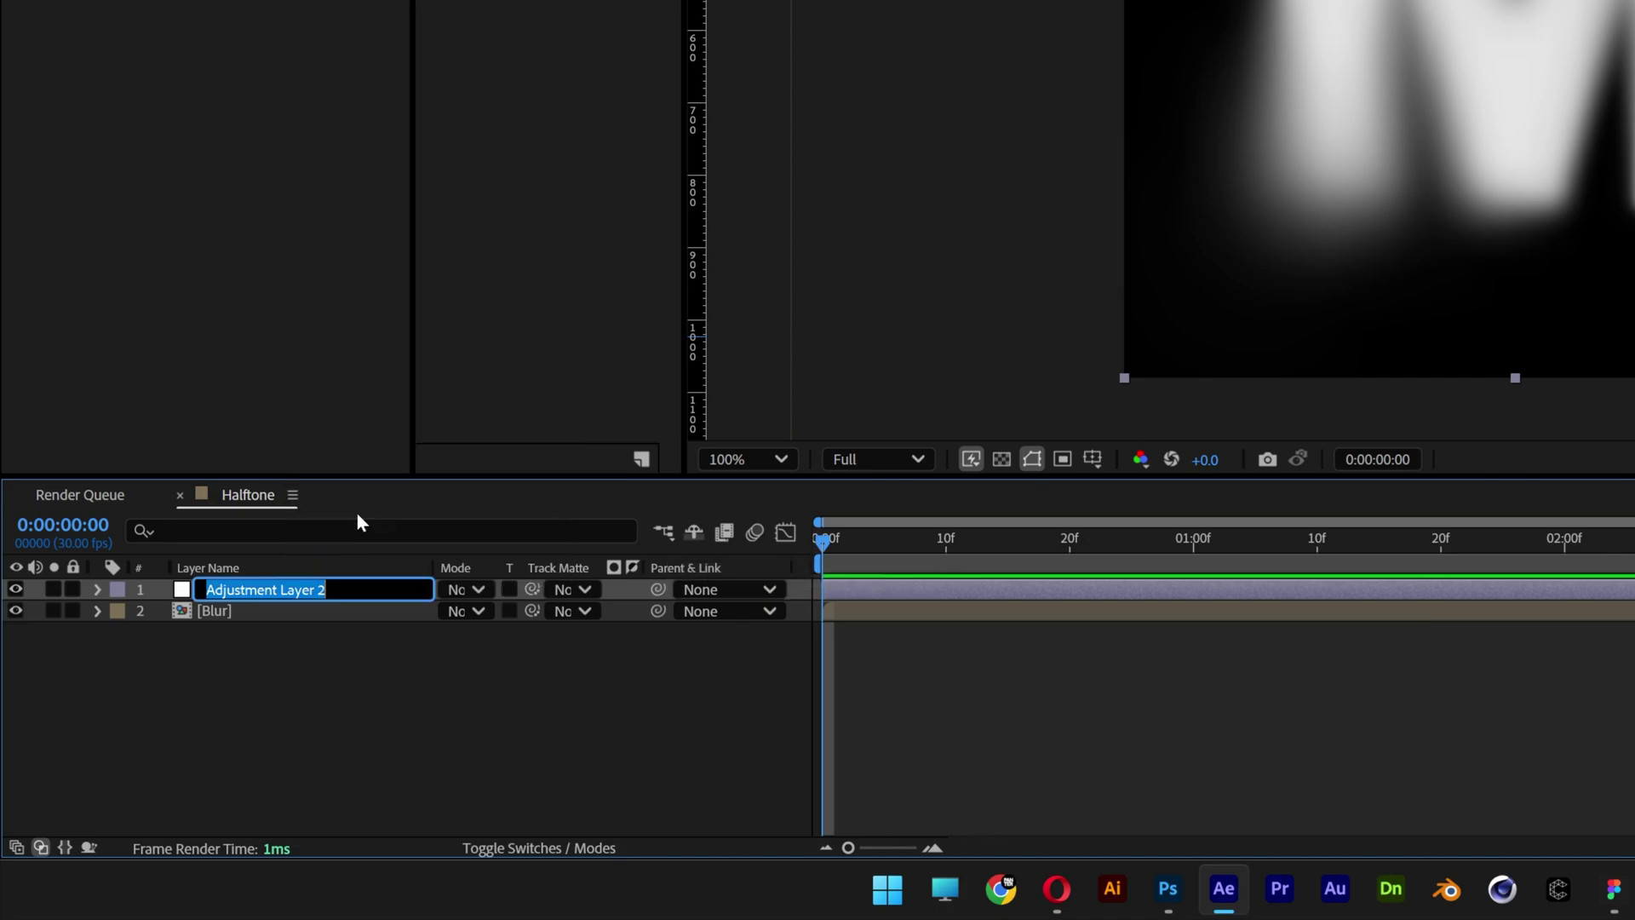
pyautogui.write('Halftone')
pyautogui.press('Return')
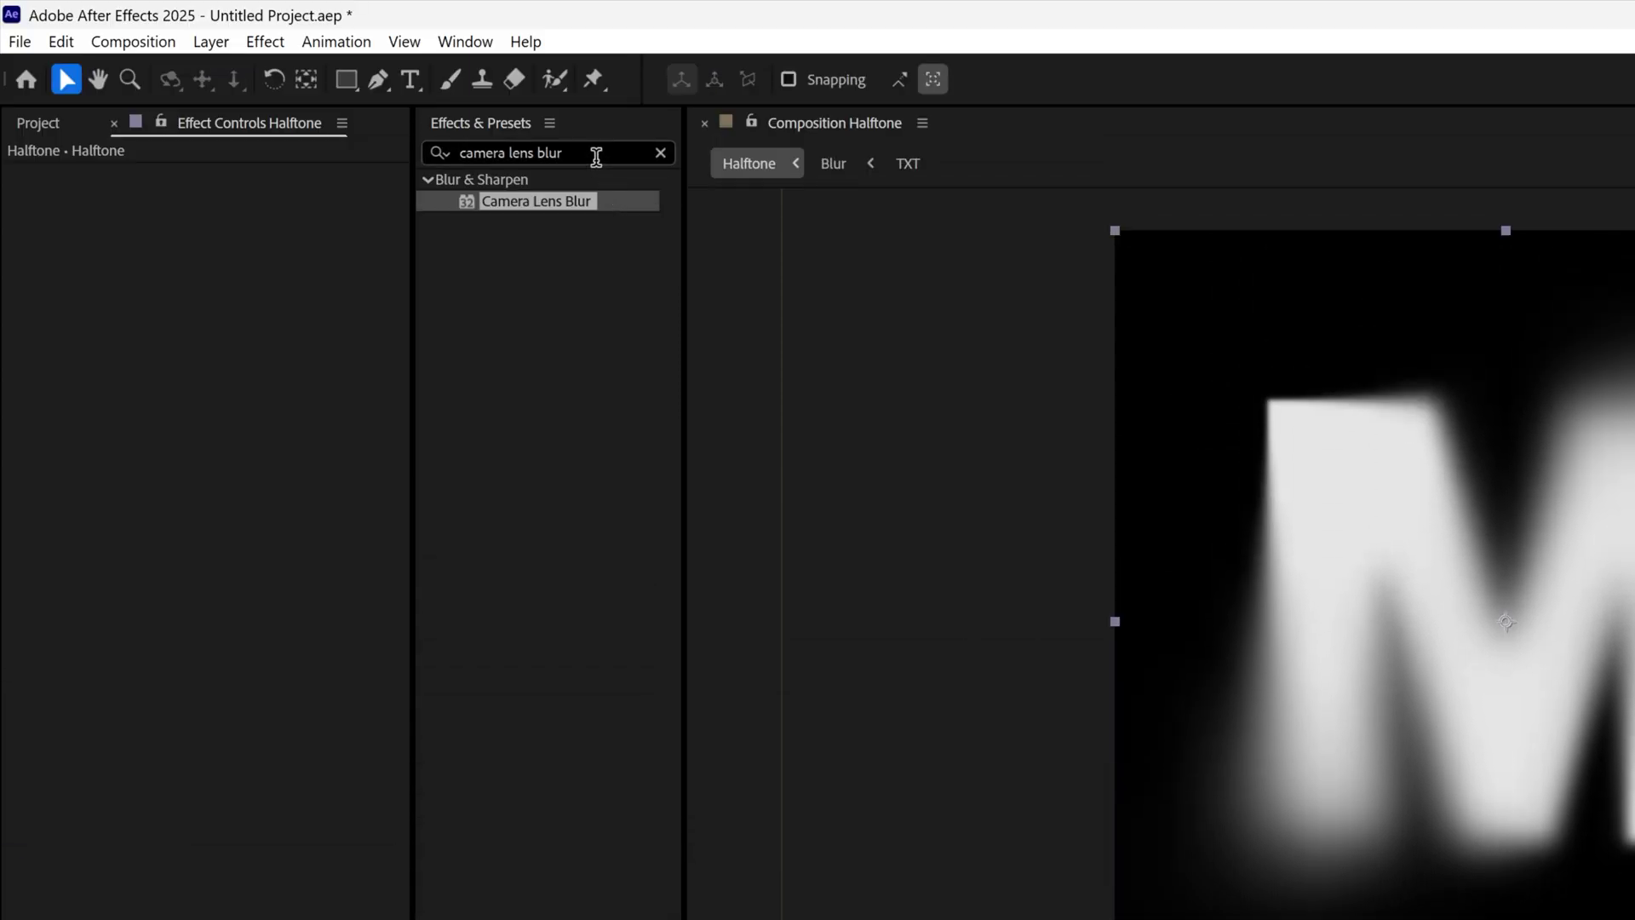
# Step: Apply CC Ball Action, Fill and Solid Composite to the Halftone layer
pyautogui.moveTo(595, 153); pyautogui.dragTo(409, 153)
pyautogui.write('cc ball action')
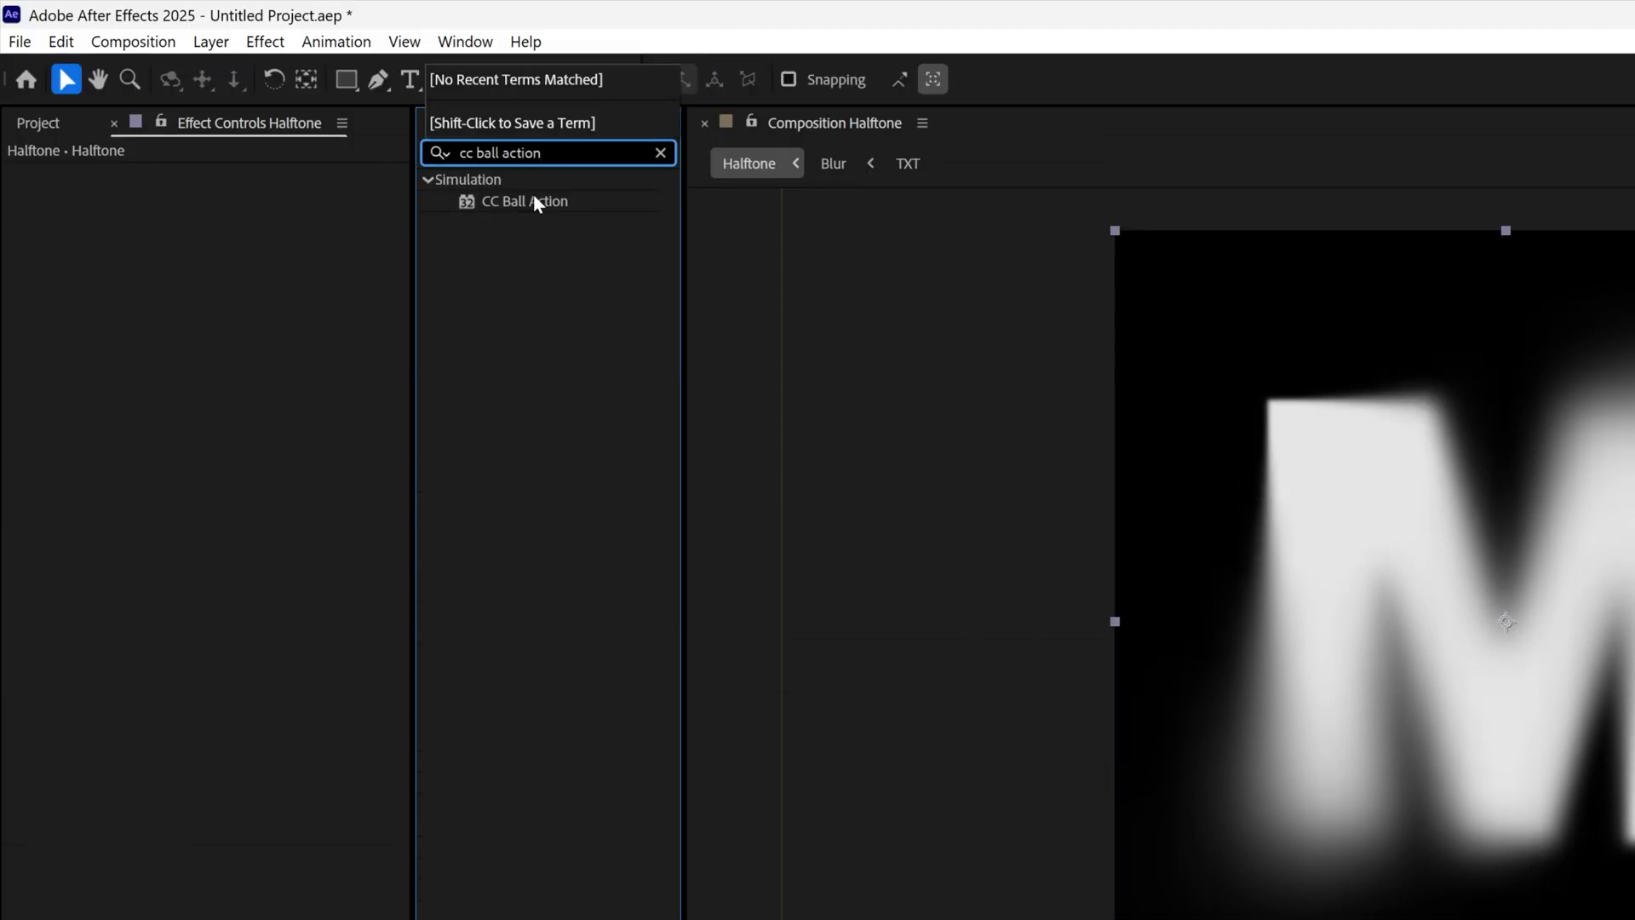
pyautogui.moveTo(538, 205); pyautogui.dragTo(303, 919)
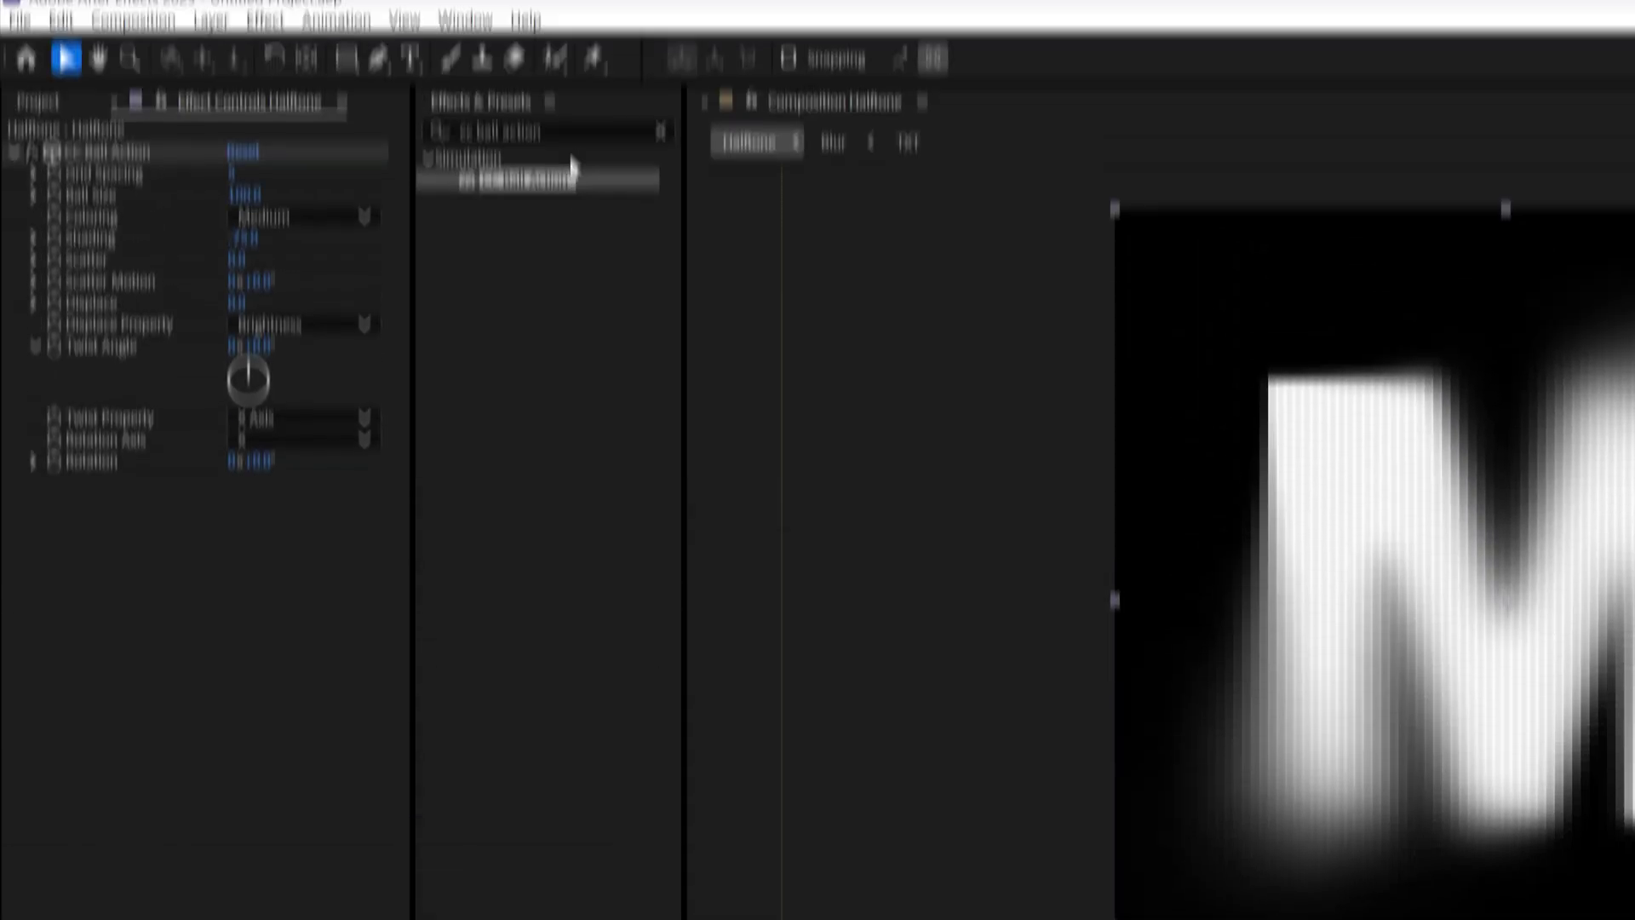
pyautogui.hotkey('ctrl', 'f')
pyautogui.write('fill')
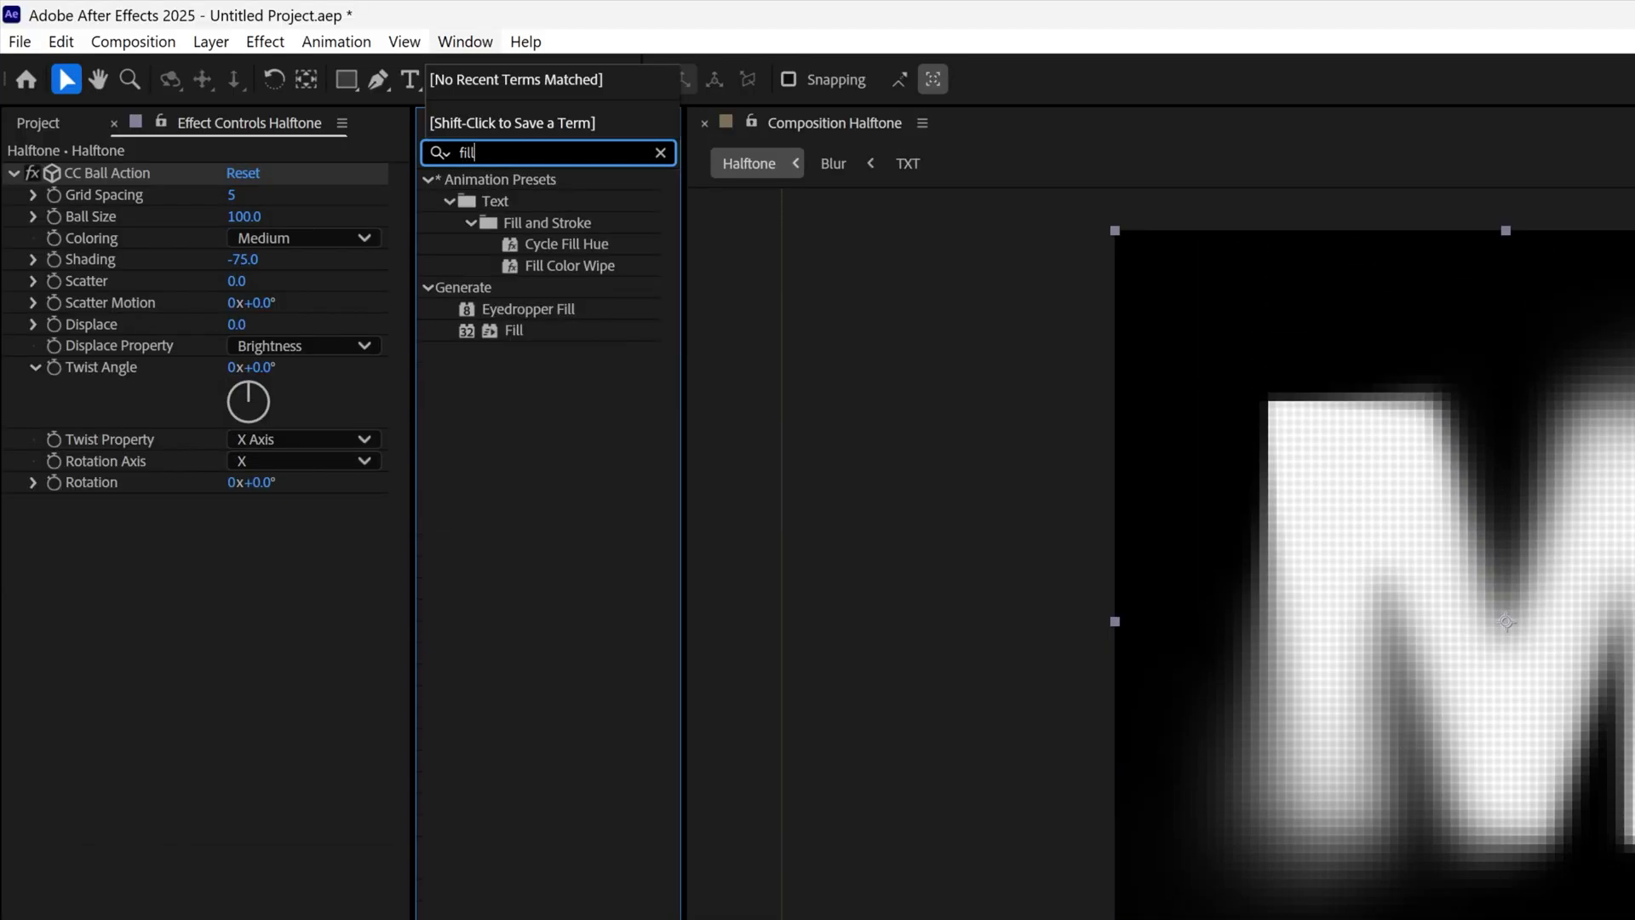
pyautogui.moveTo(507, 329); pyautogui.dragTo(243, 700)
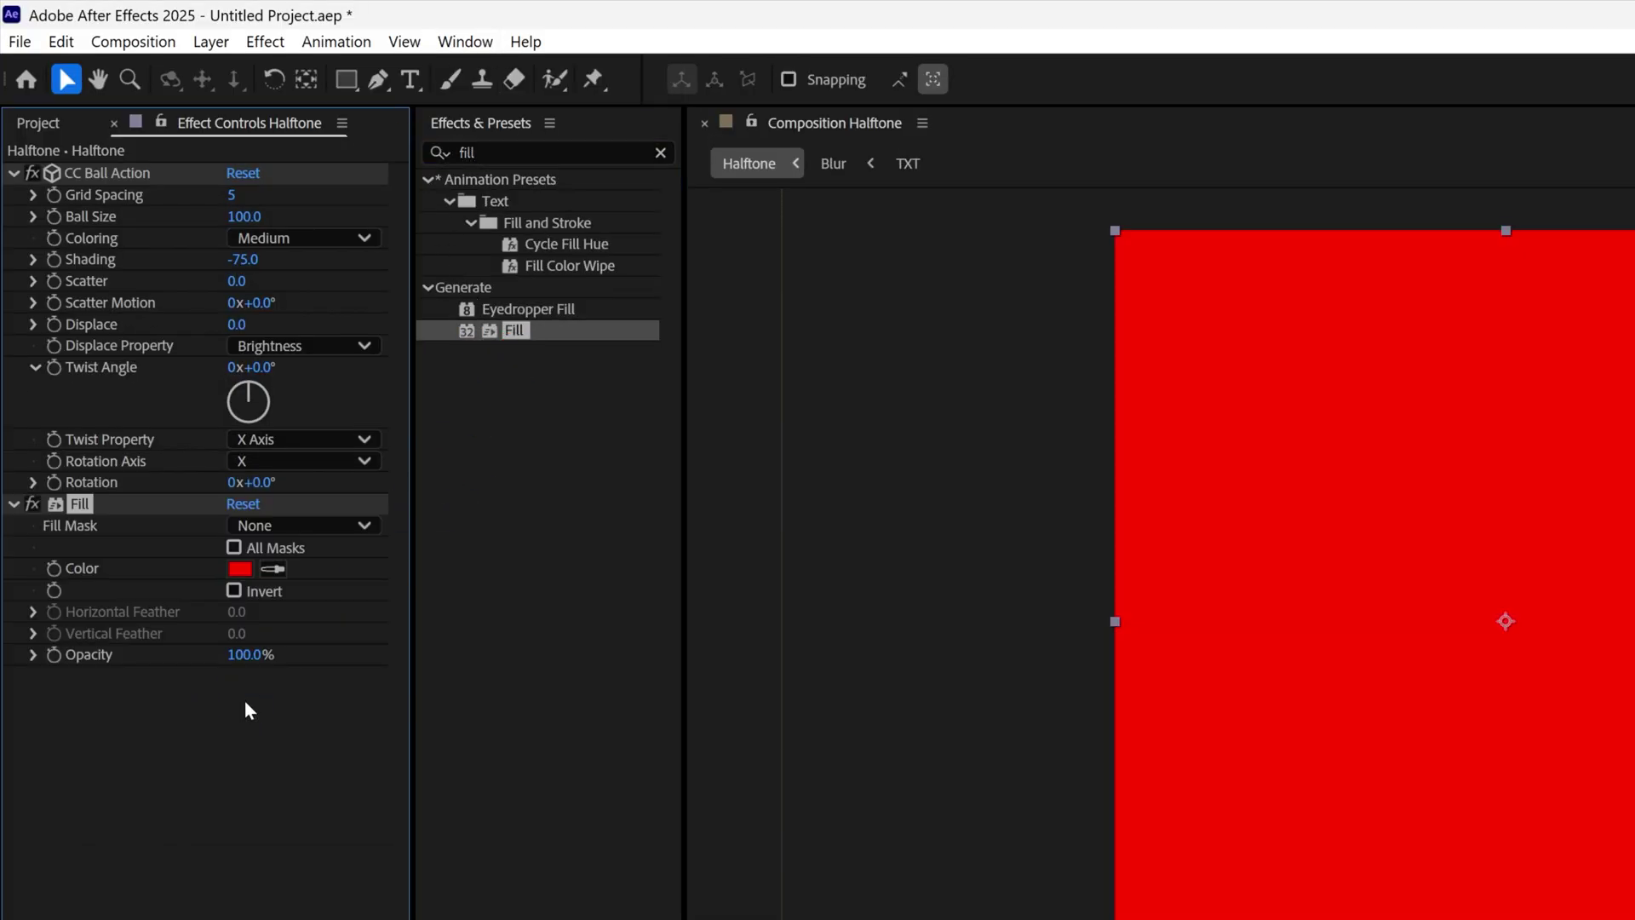
pyautogui.hotkey('ctrl', 'f')
pyautogui.write('solid compos')
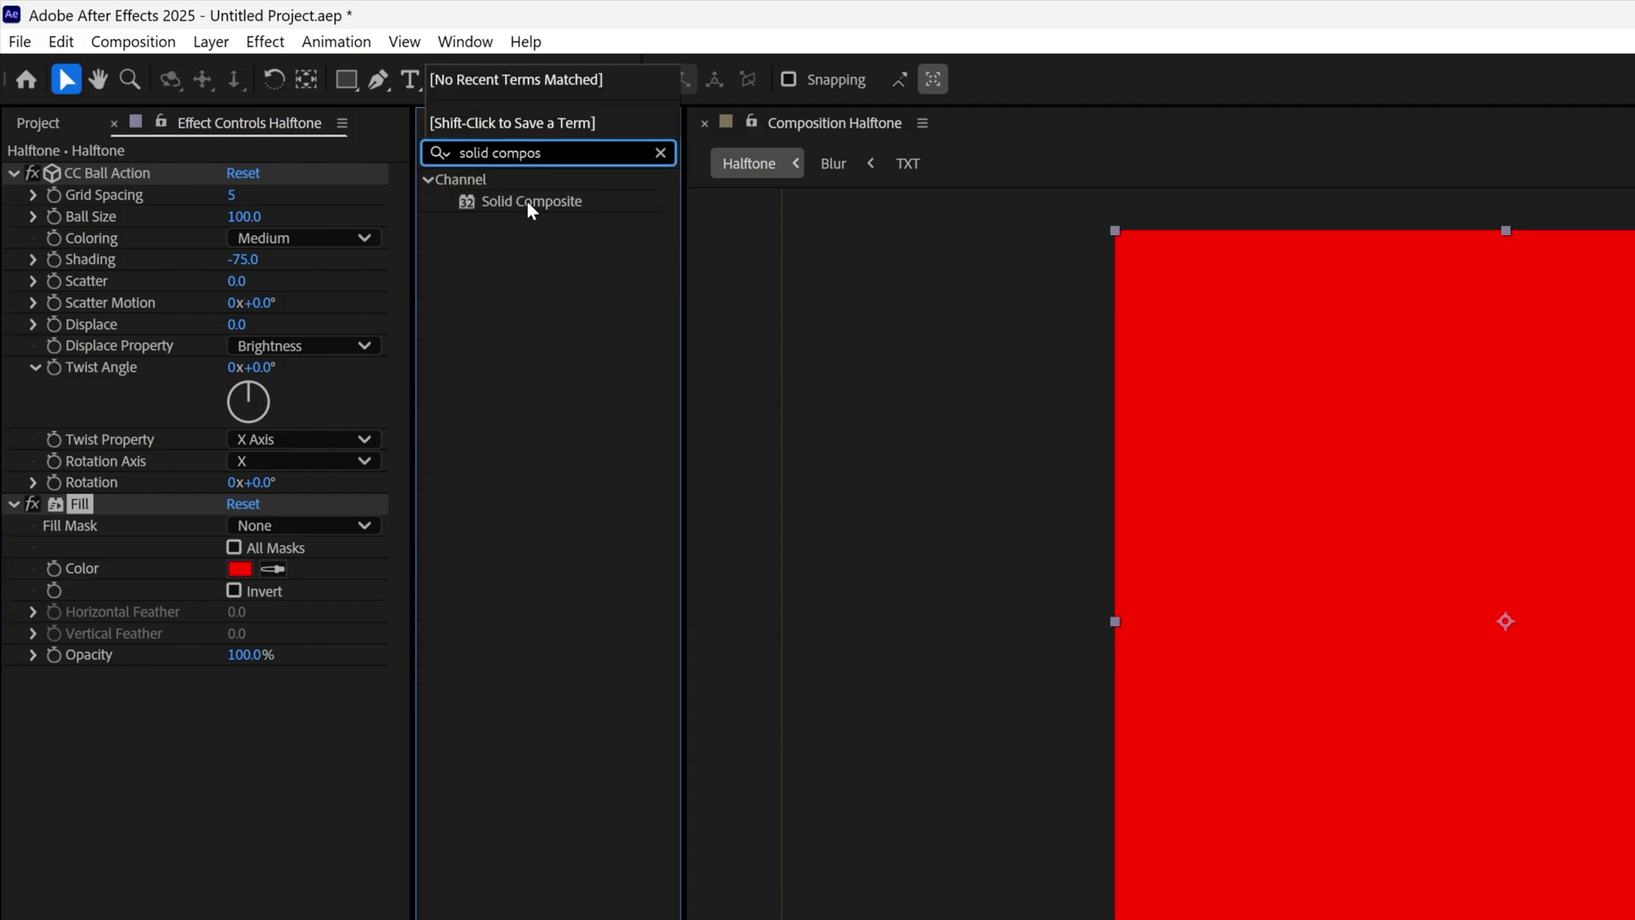
pyautogui.moveTo(526, 201); pyautogui.dragTo(259, 858)
# Step: Set the Fill colour to white (ffffff) and the Solid Composite colour to black
pyautogui.click(241, 569)
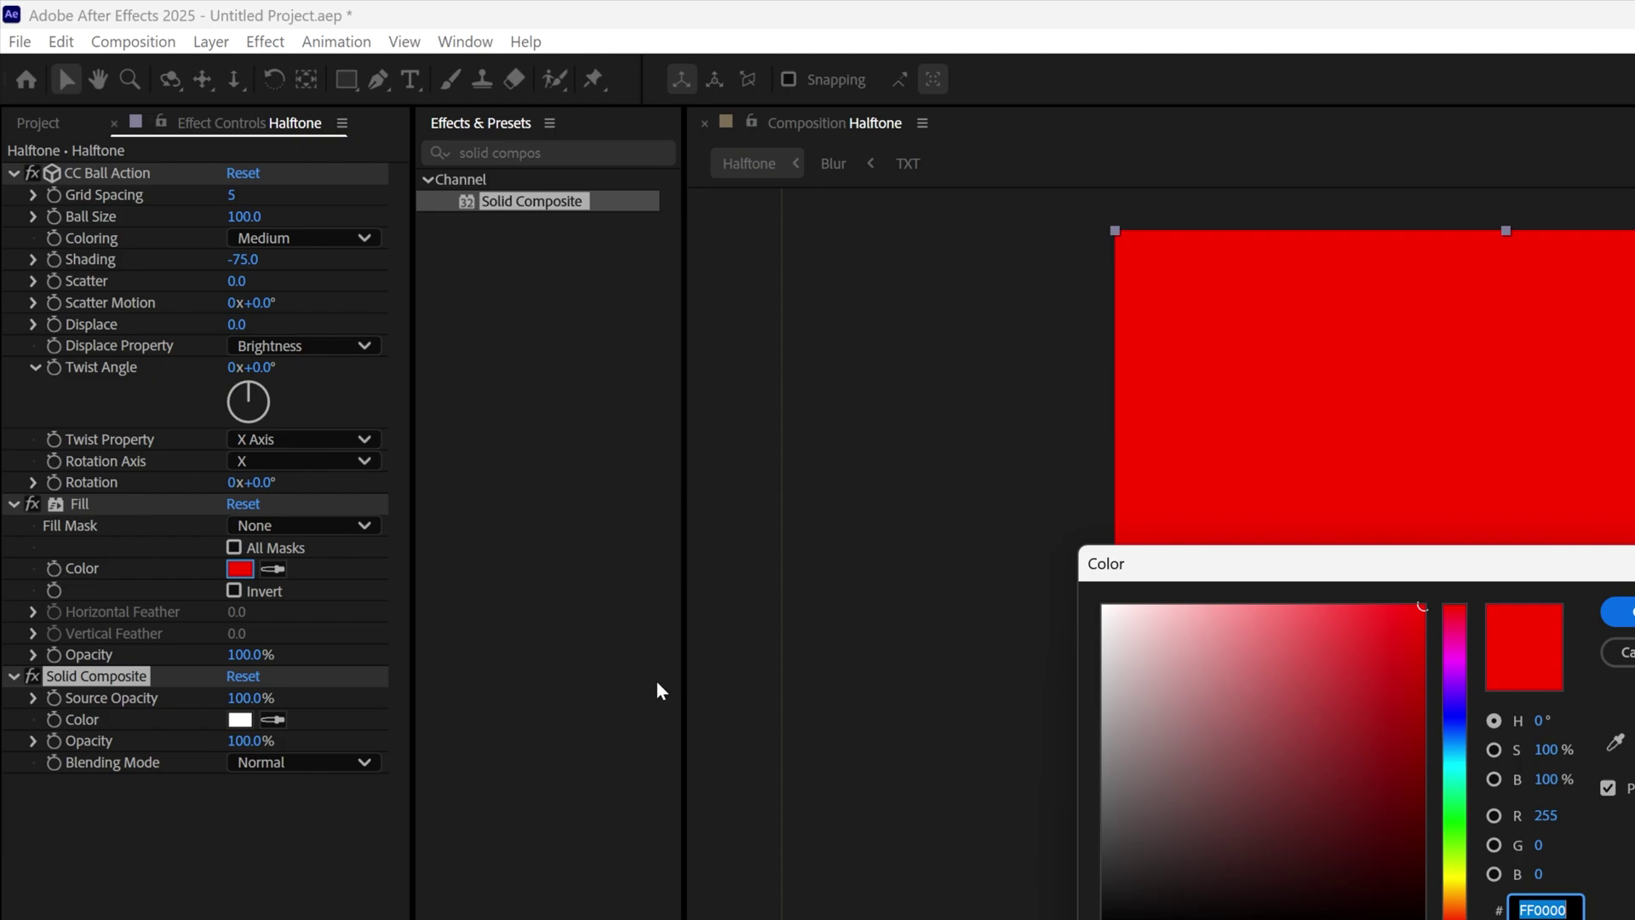
pyautogui.write('ffffff')
pyautogui.press('Return')
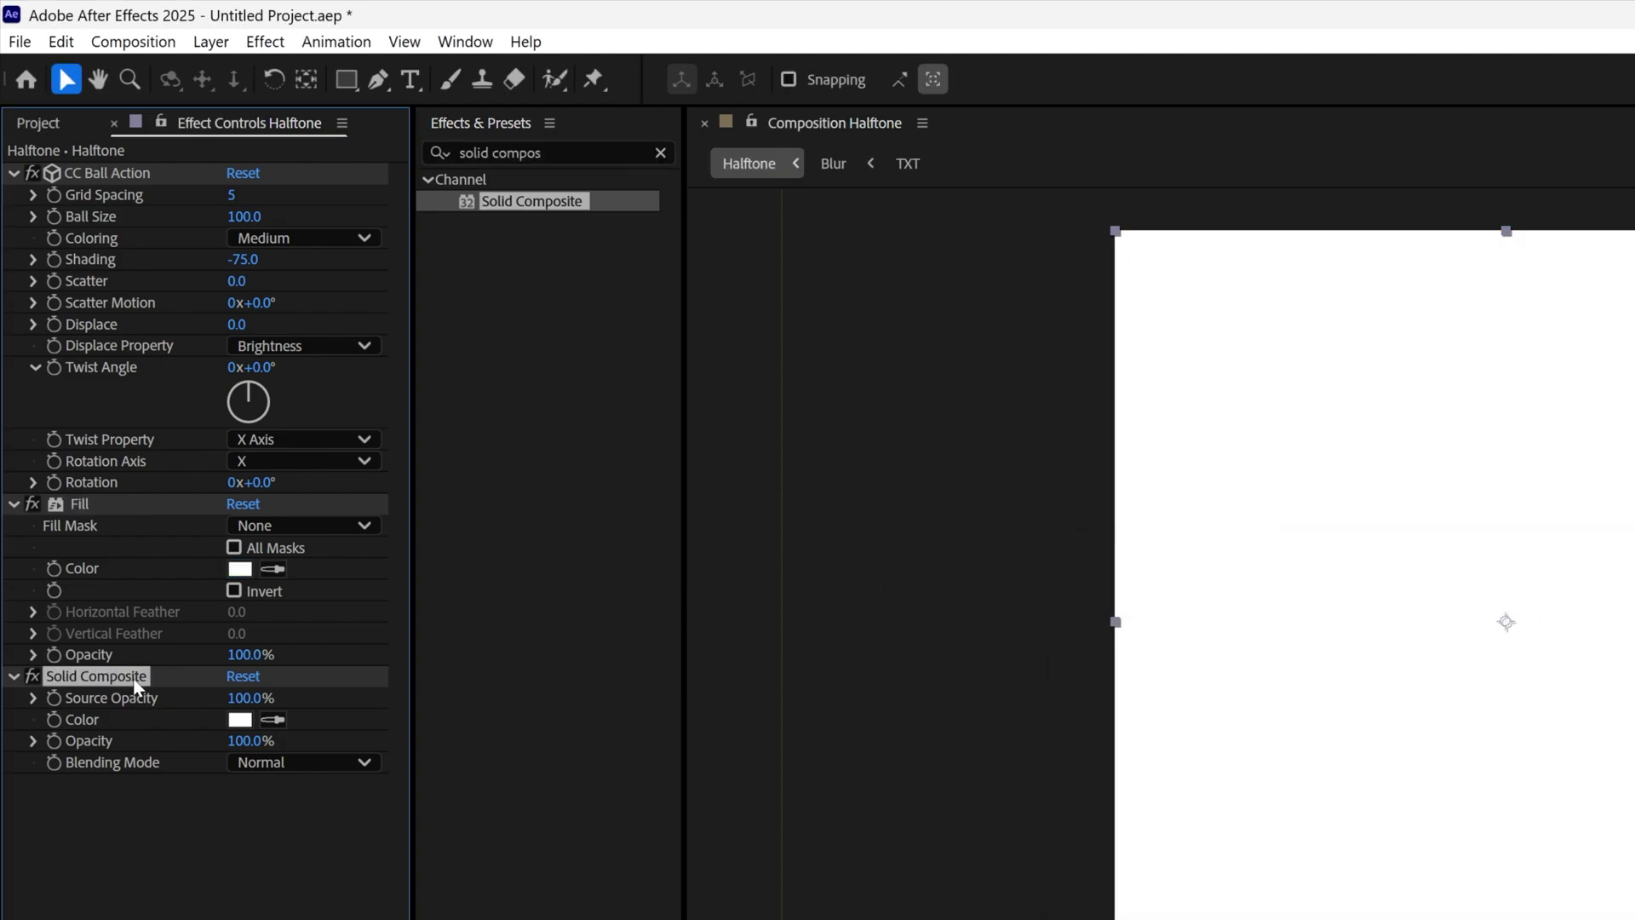
pyautogui.click(241, 720)
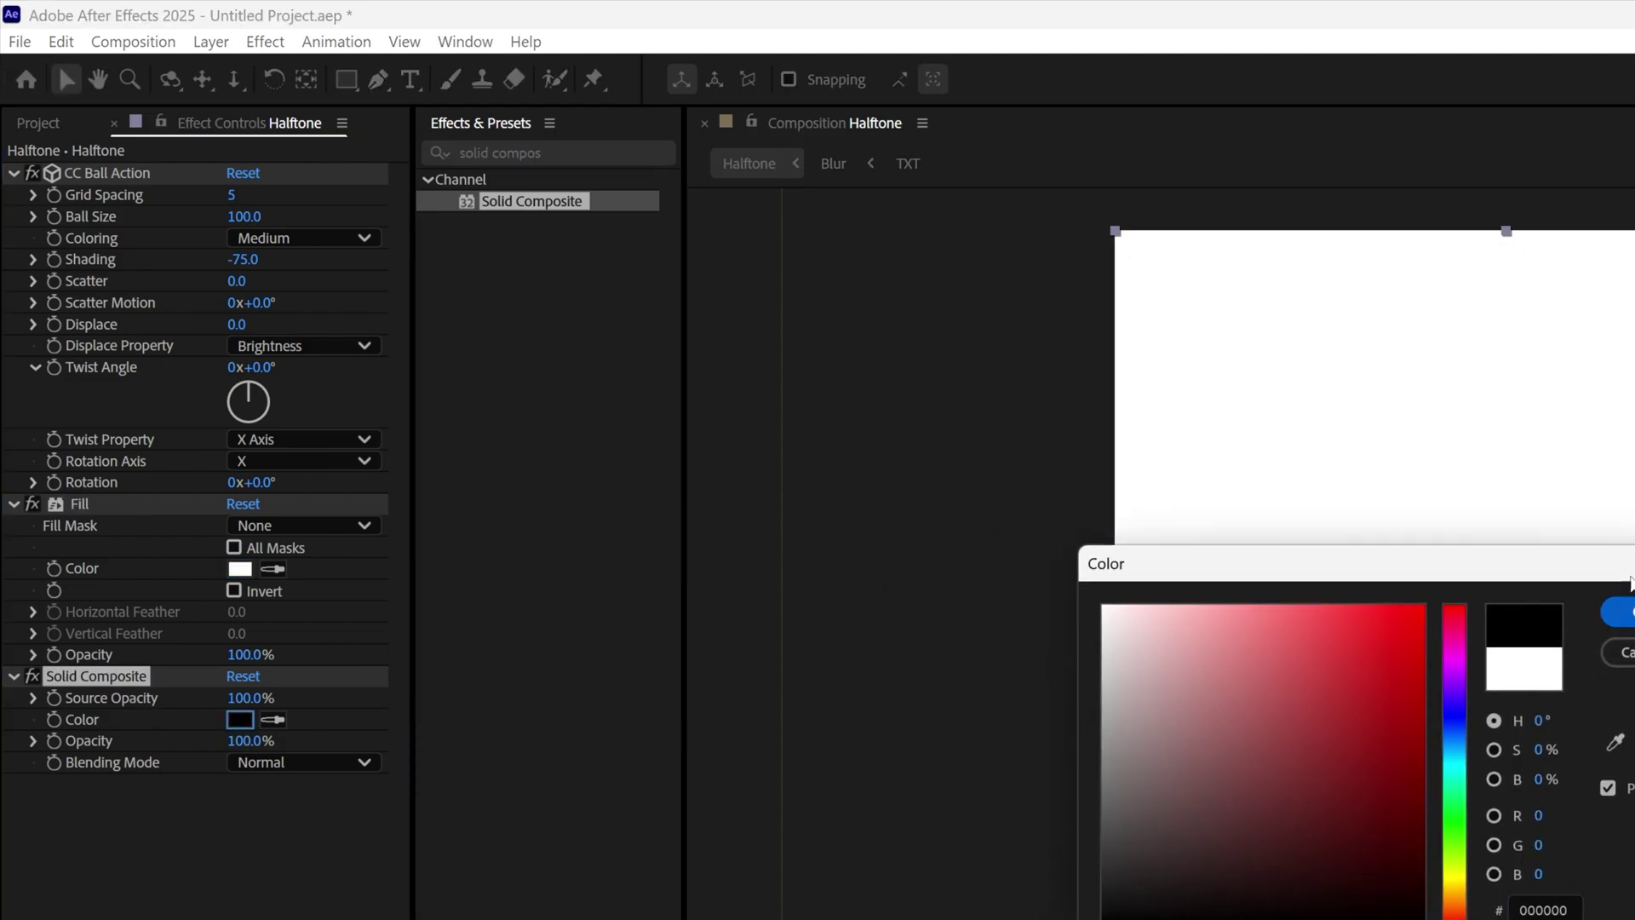
pyautogui.click(1621, 612)
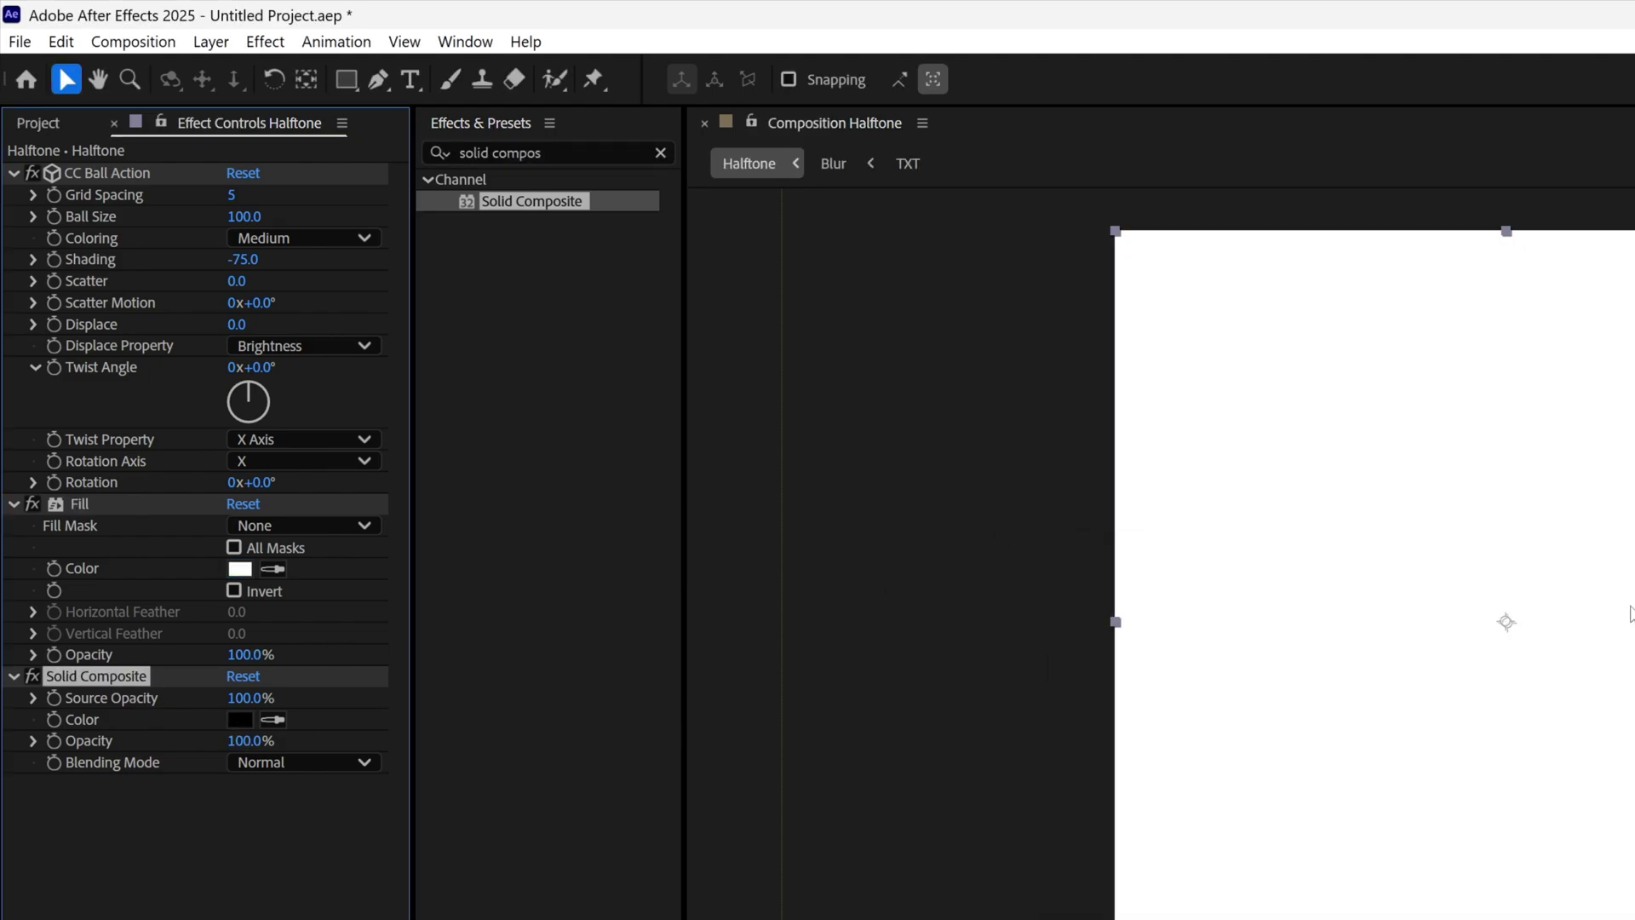
# Step: Set CC Ball Action's Grid Spacing to 12 and Ball Size to 26
pyautogui.click(135, 176)
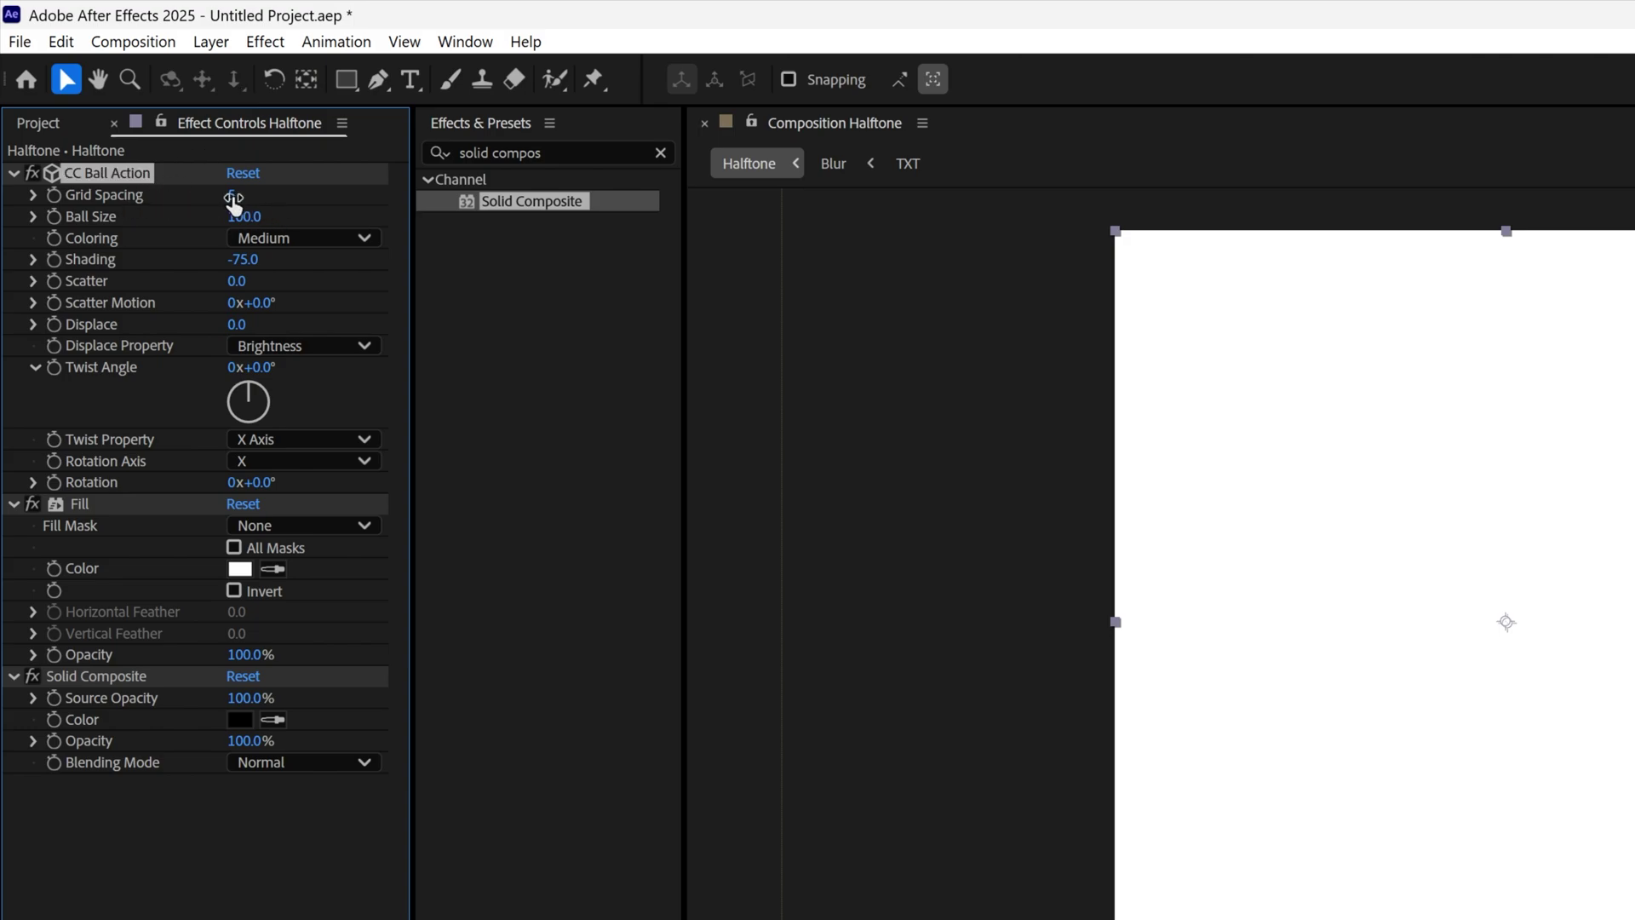
pyautogui.click(233, 197)
pyautogui.write('12')
pyautogui.press('Return')
pyautogui.press('Tab')
pyautogui.write('26')
pyautogui.press('Return')
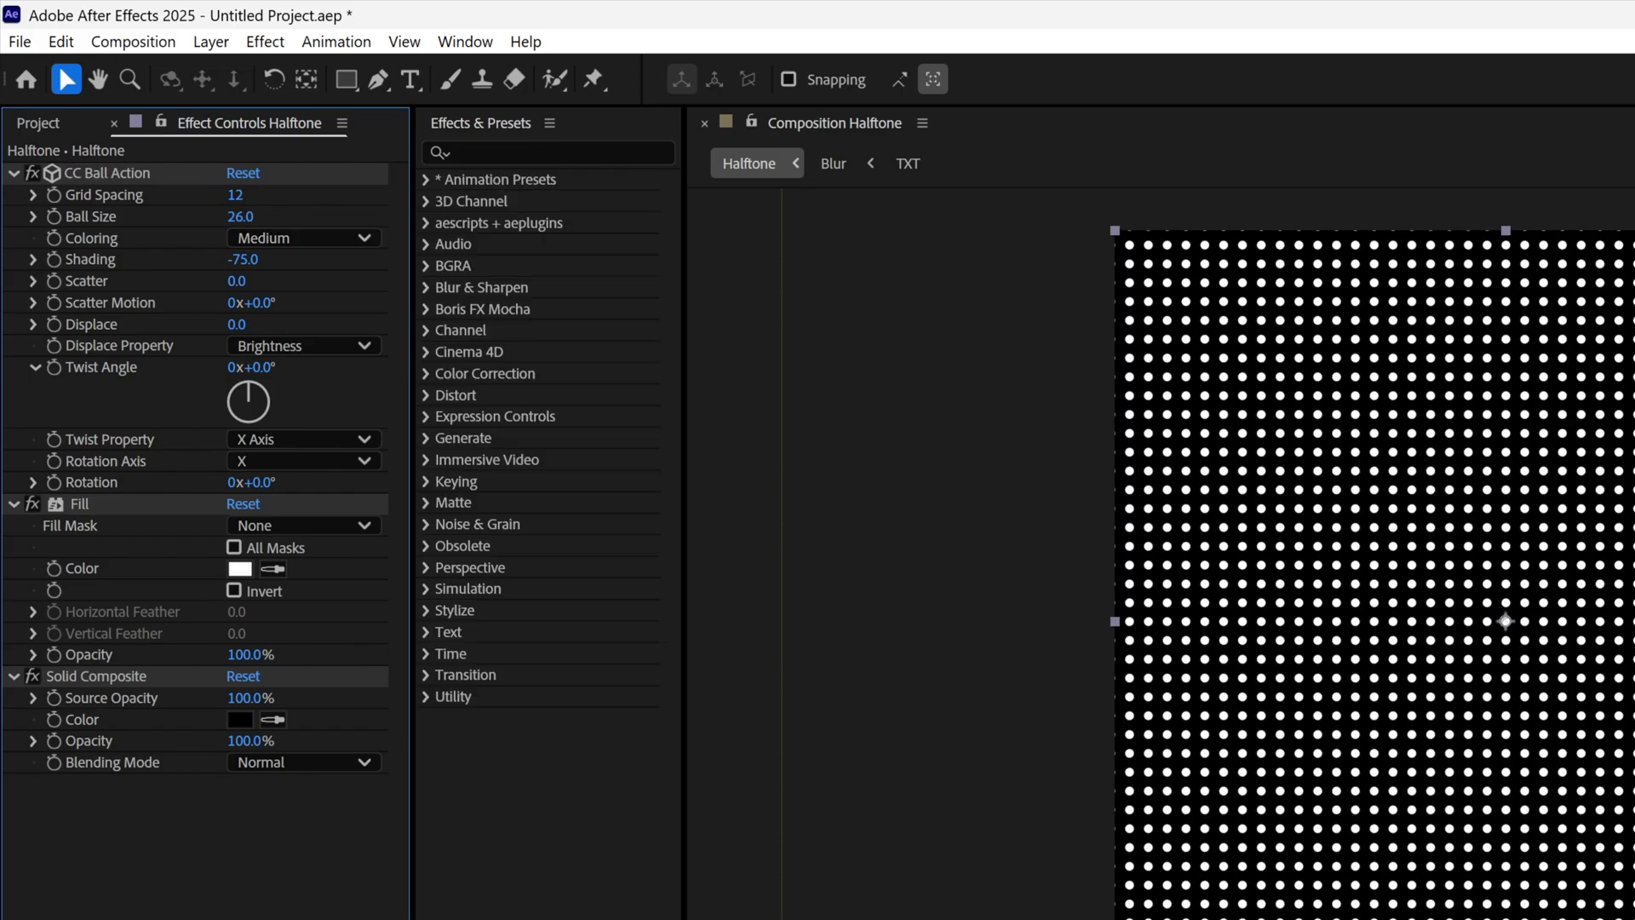
# Step: Apply a Transform effect to the Halftone layer with rotation set to -45°
pyautogui.click(507, 150)
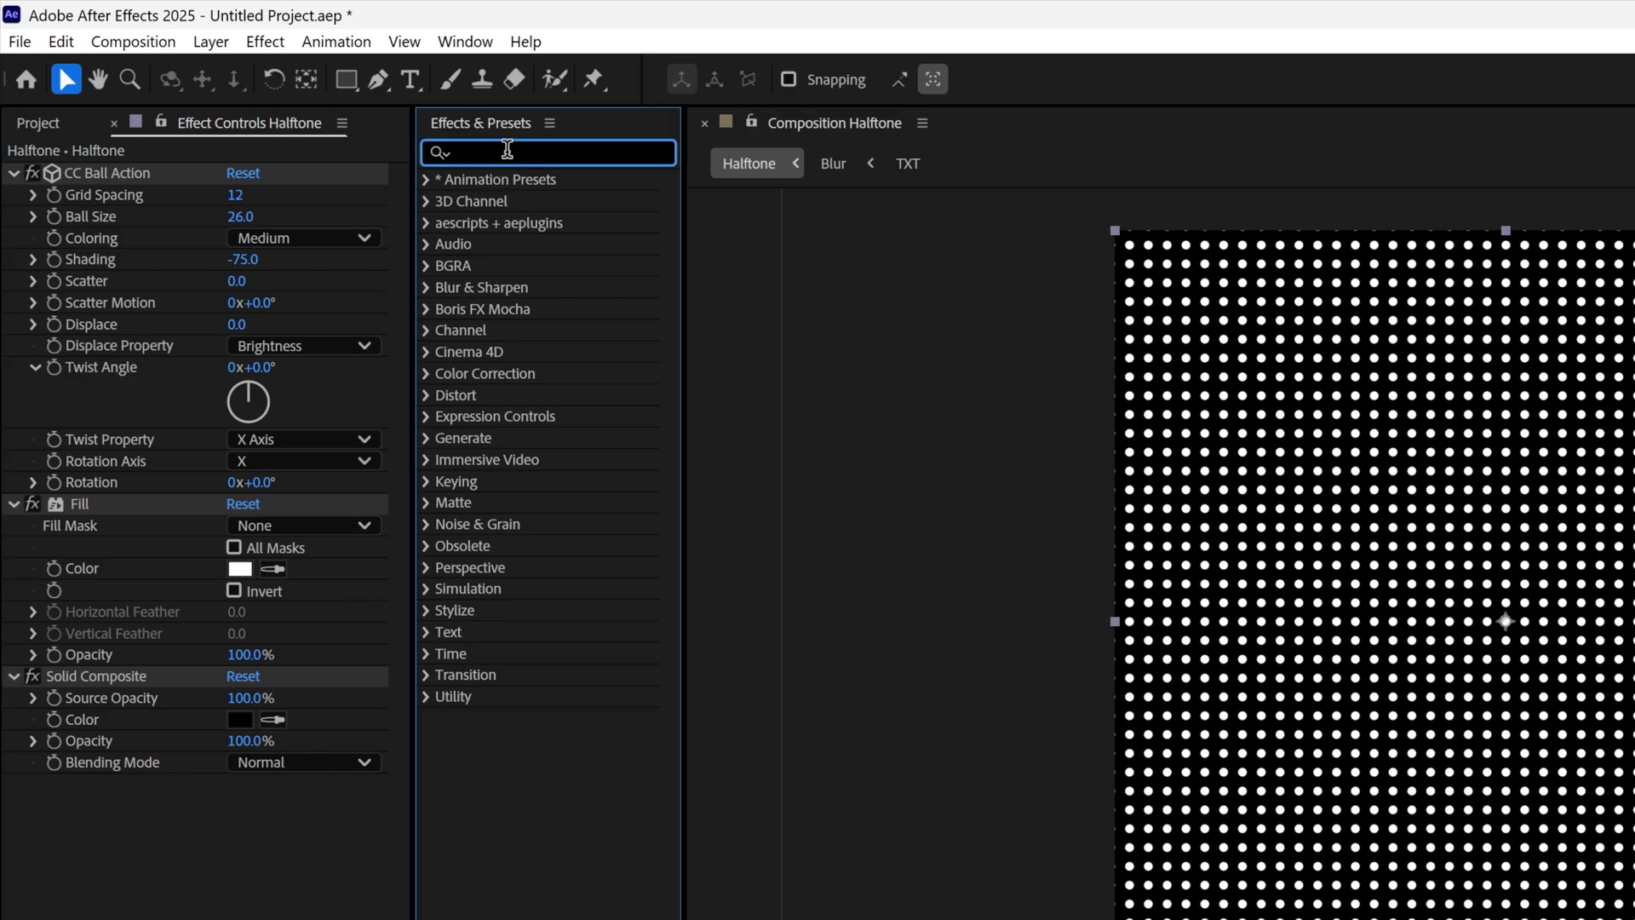
pyautogui.write('transform')
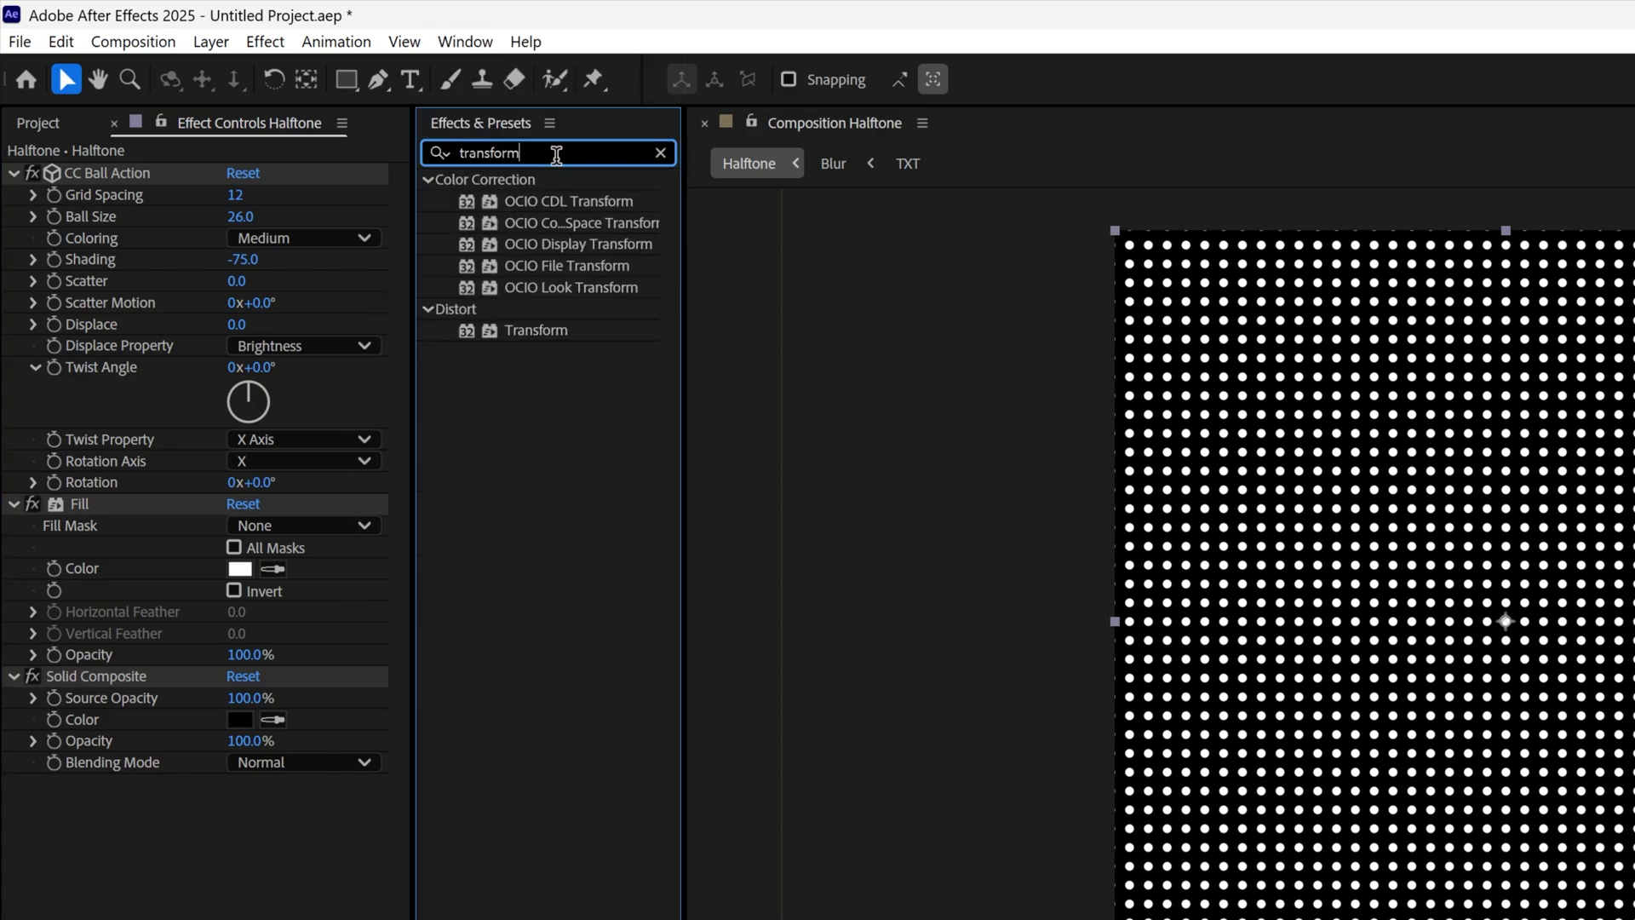
pyautogui.moveTo(526, 330); pyautogui.dragTo(165, 164)
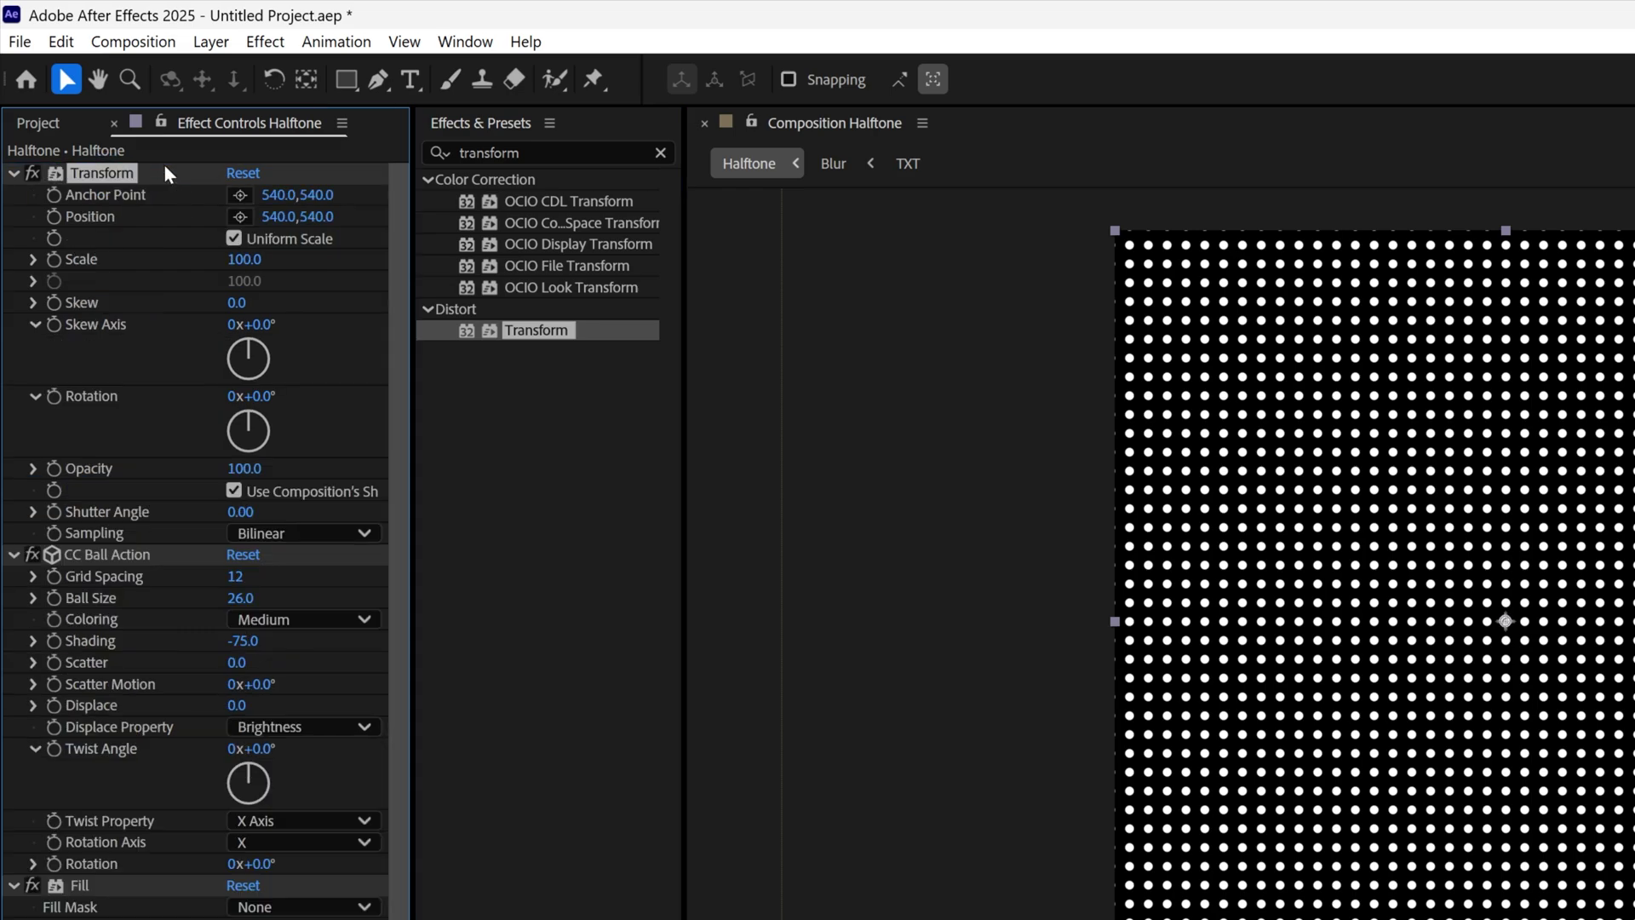
pyautogui.click(264, 397)
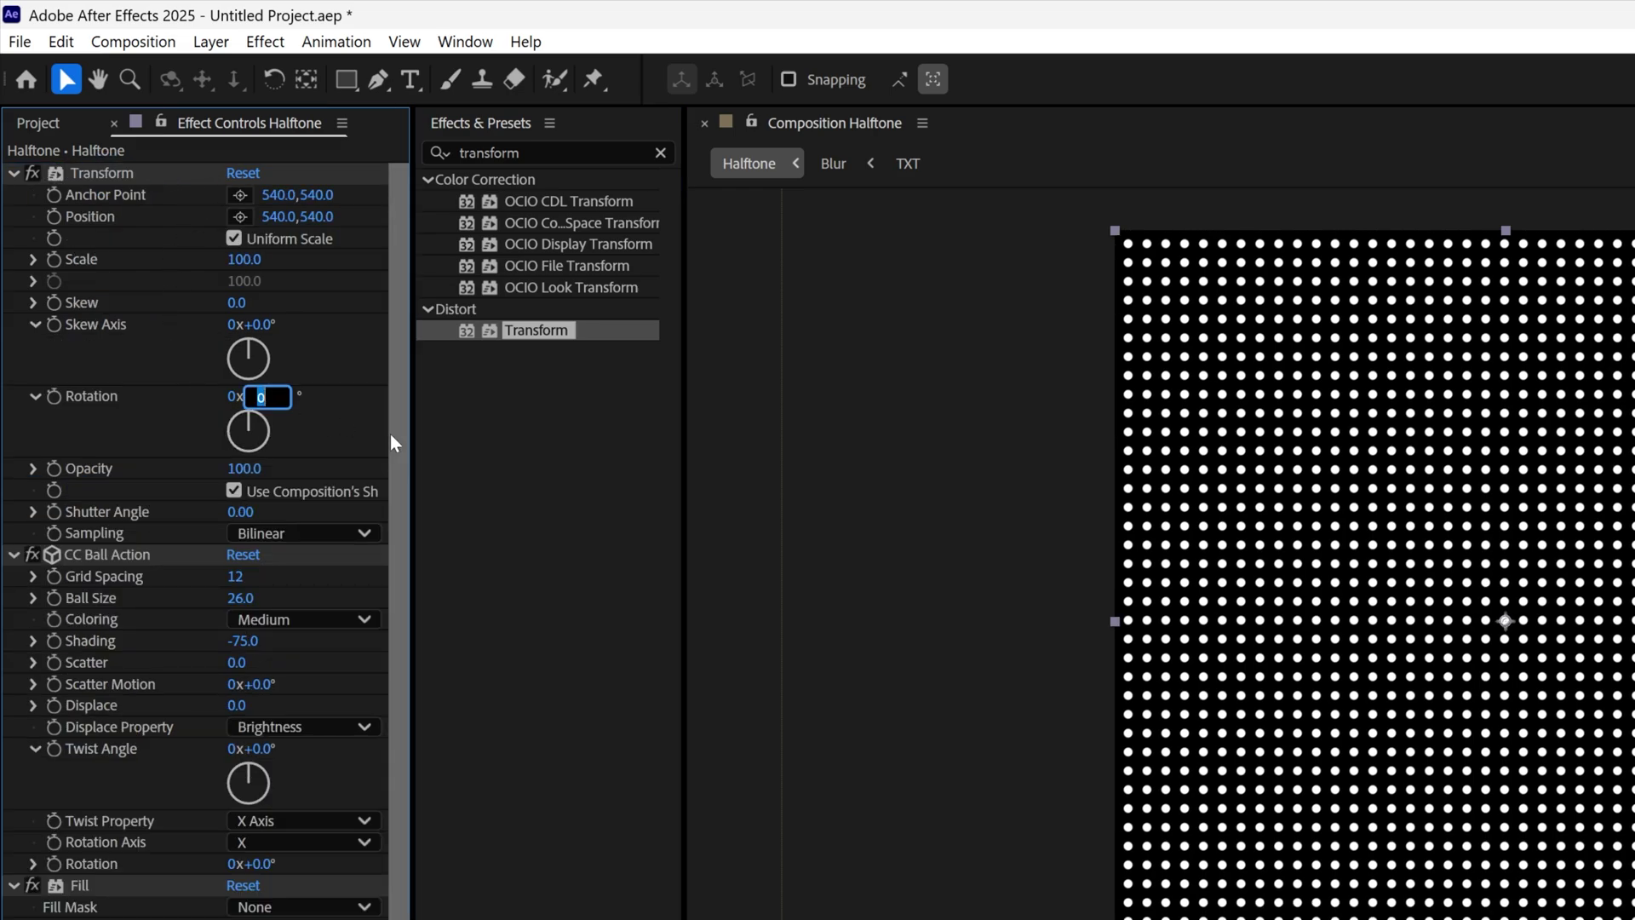
pyautogui.write('-45')
pyautogui.press('Return')
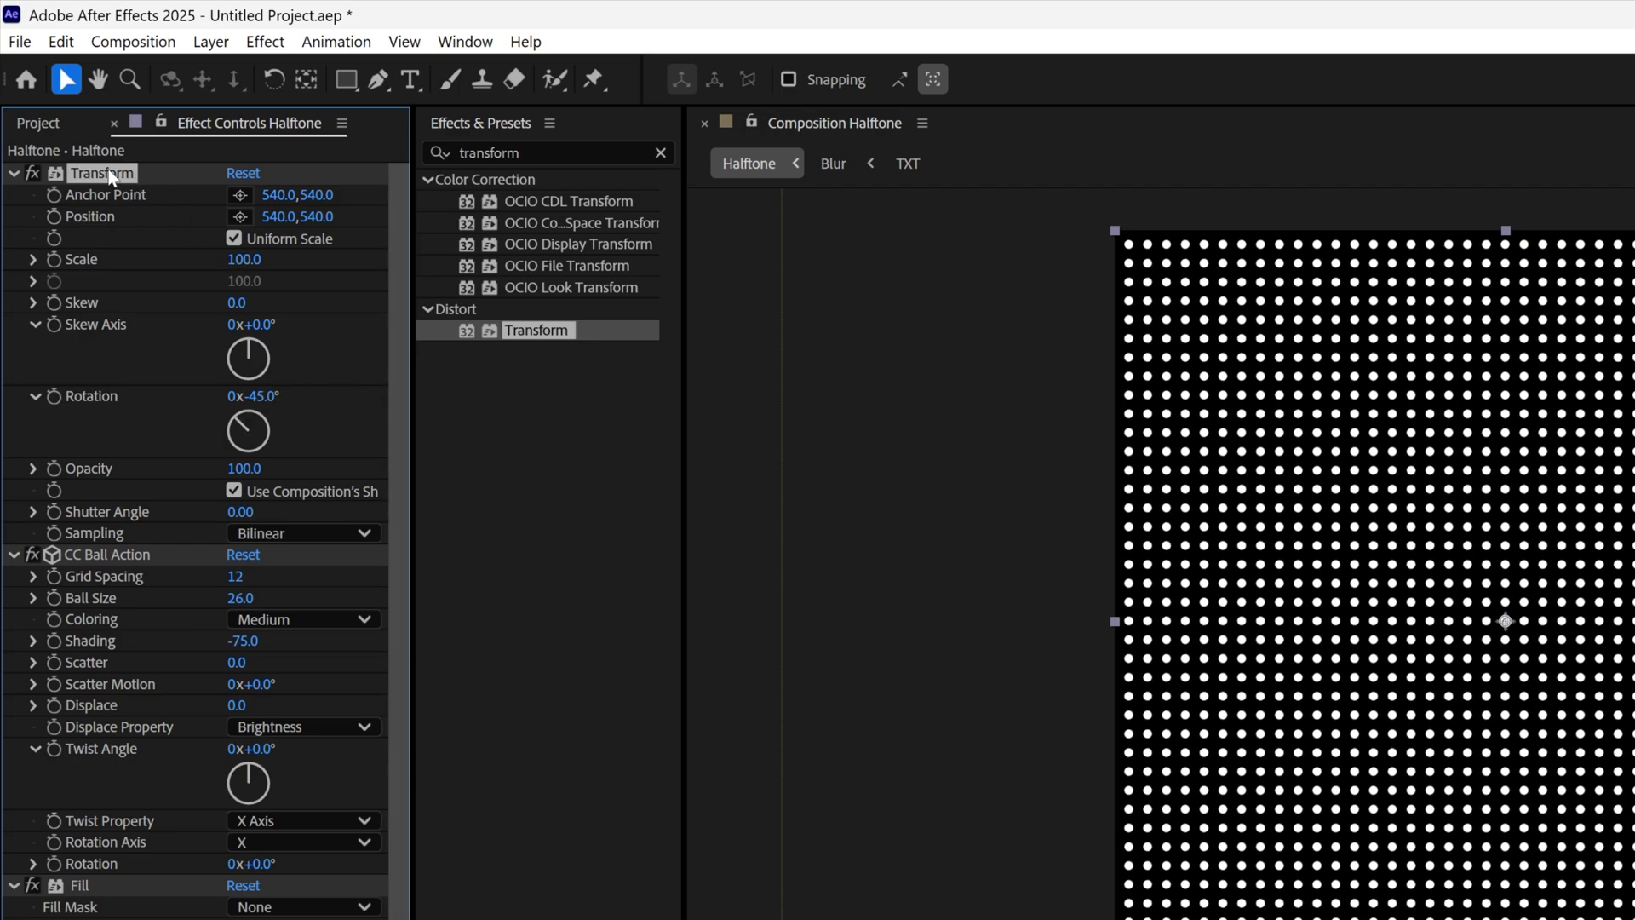
# Step: Duplicate the Transform effect and move Transform 2 below CC Ball Action
pyautogui.hotkey('ctrl', 'd')
pyautogui.scroll(-3, 123, 308)
pyautogui.scroll(3, 123, 309)
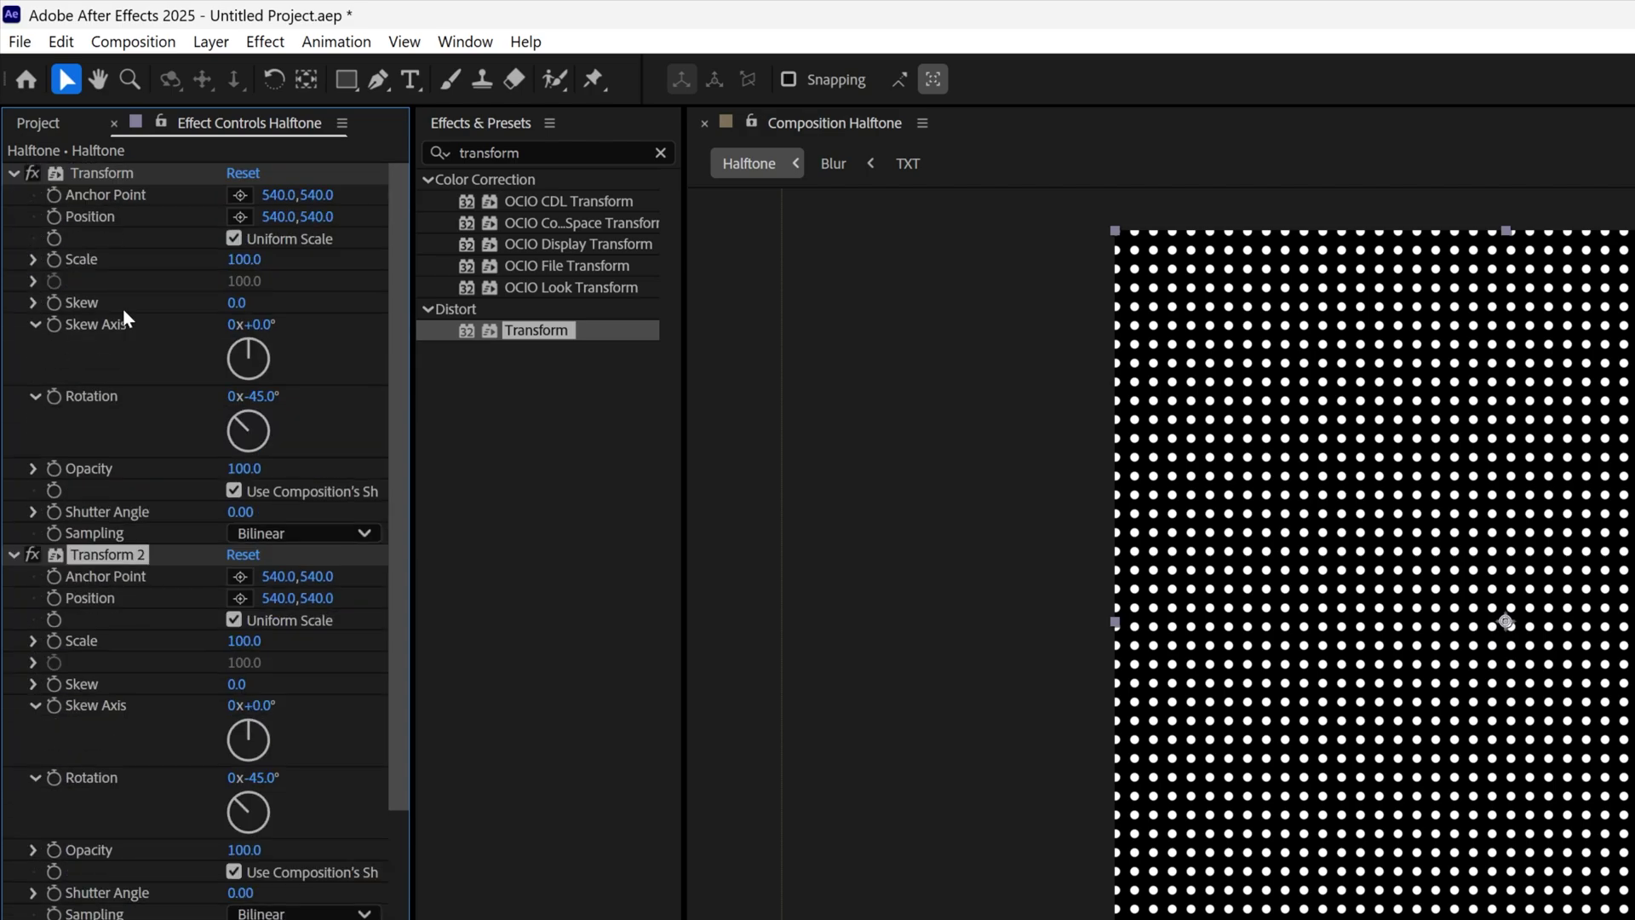
pyautogui.scroll(-3, 162, 465)
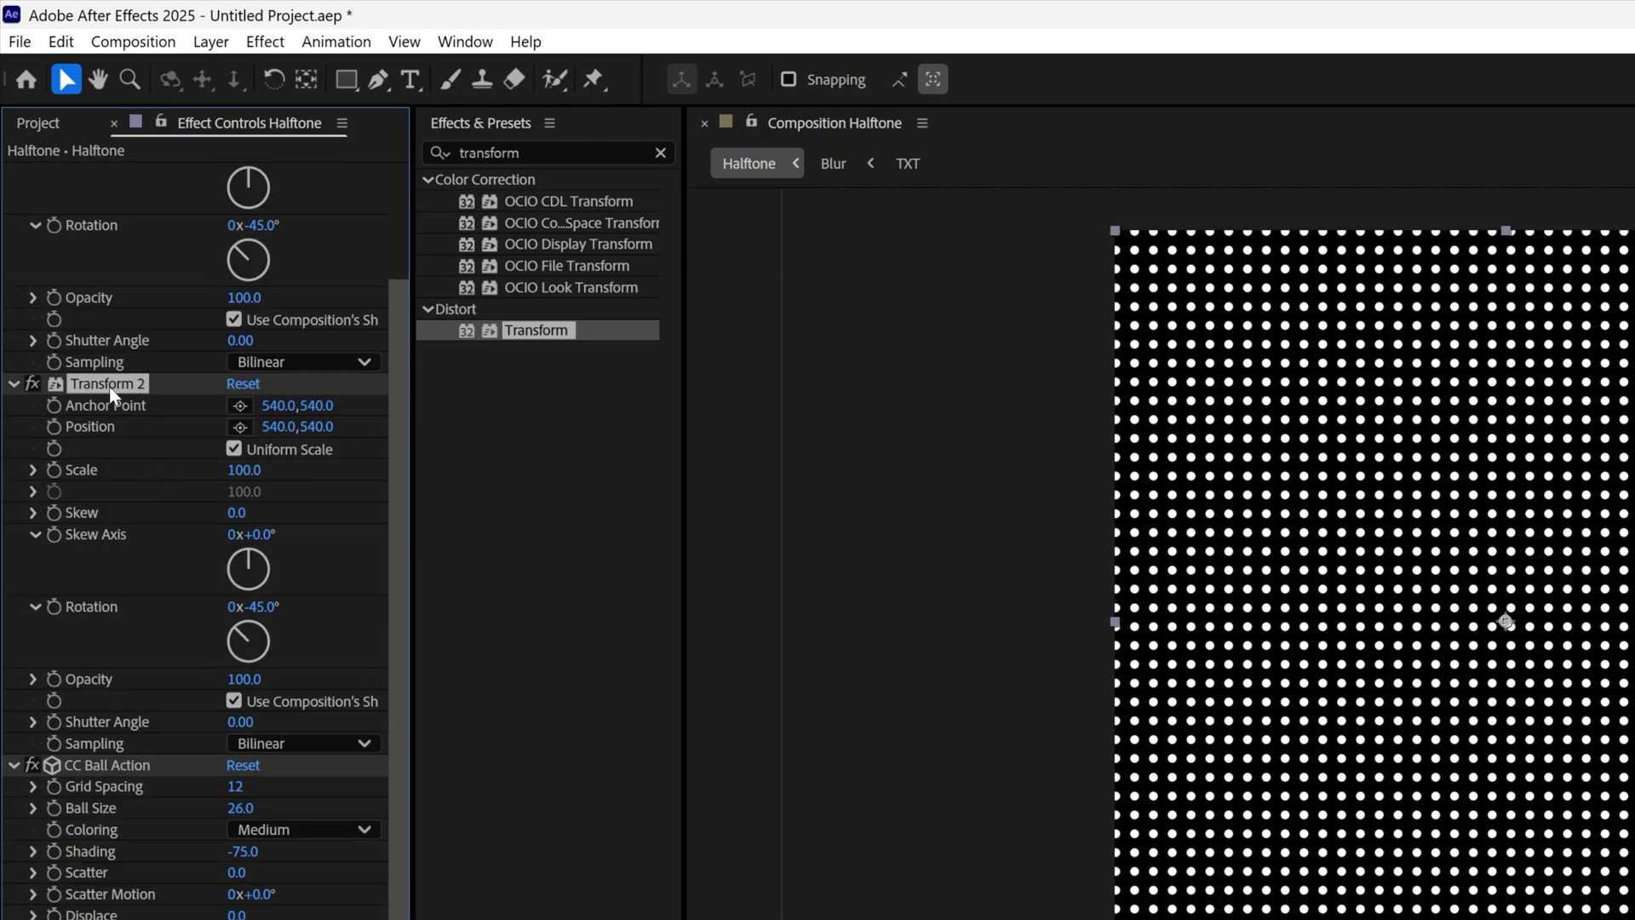
pyautogui.moveTo(112, 393); pyautogui.dragTo(141, 867)
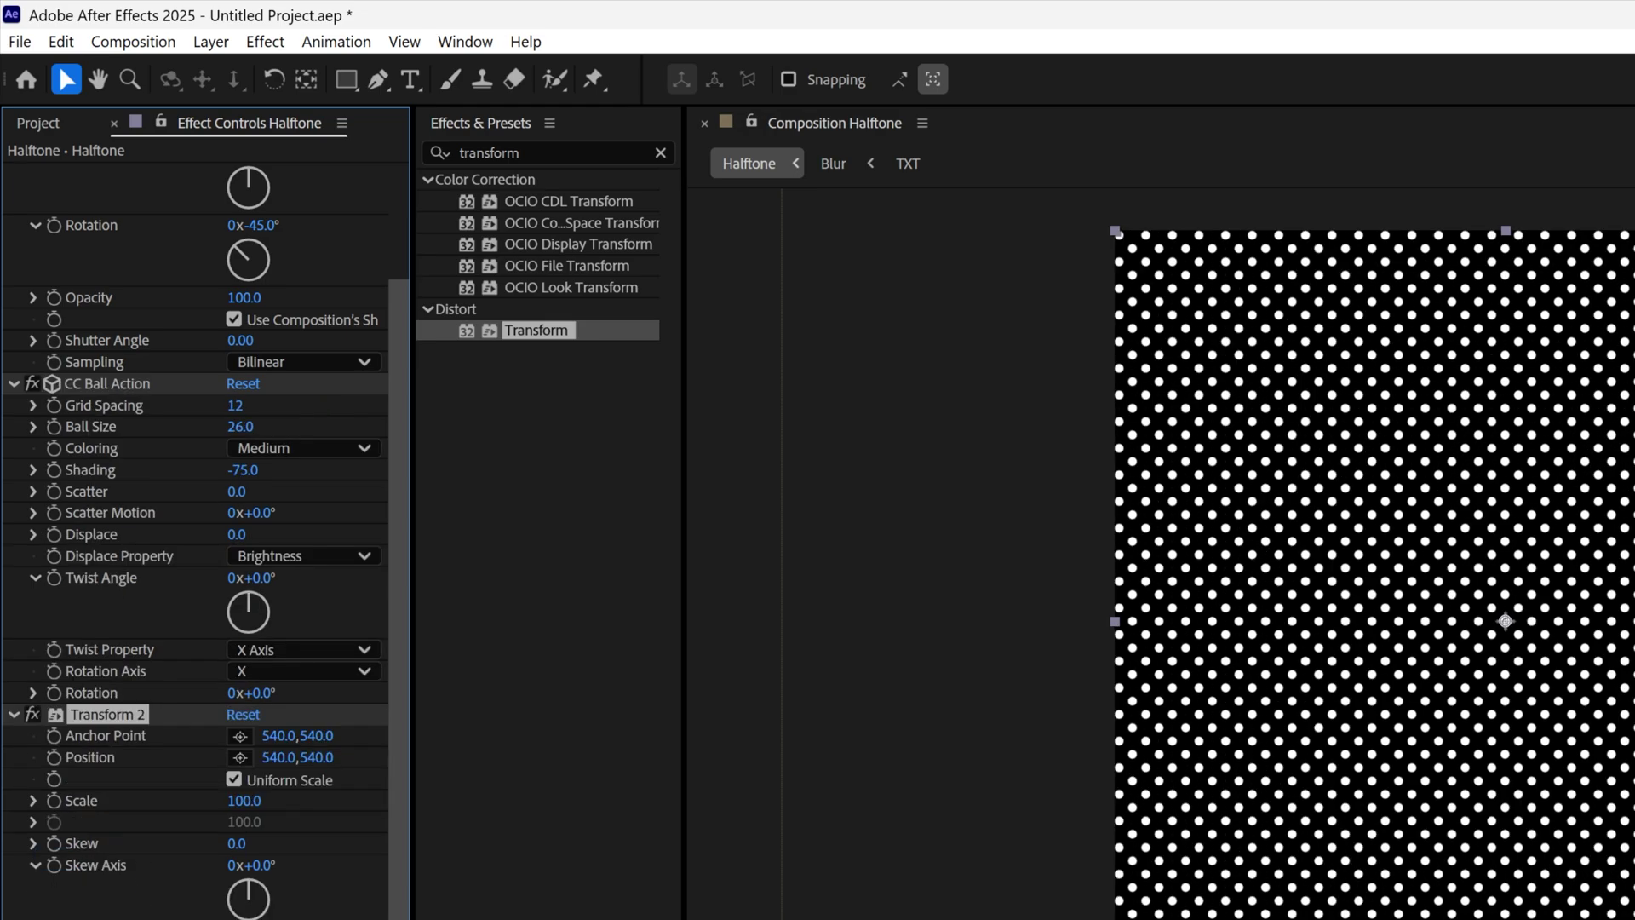
pyautogui.scroll(1, 237, 730)
pyautogui.scroll(-5, 242, 754)
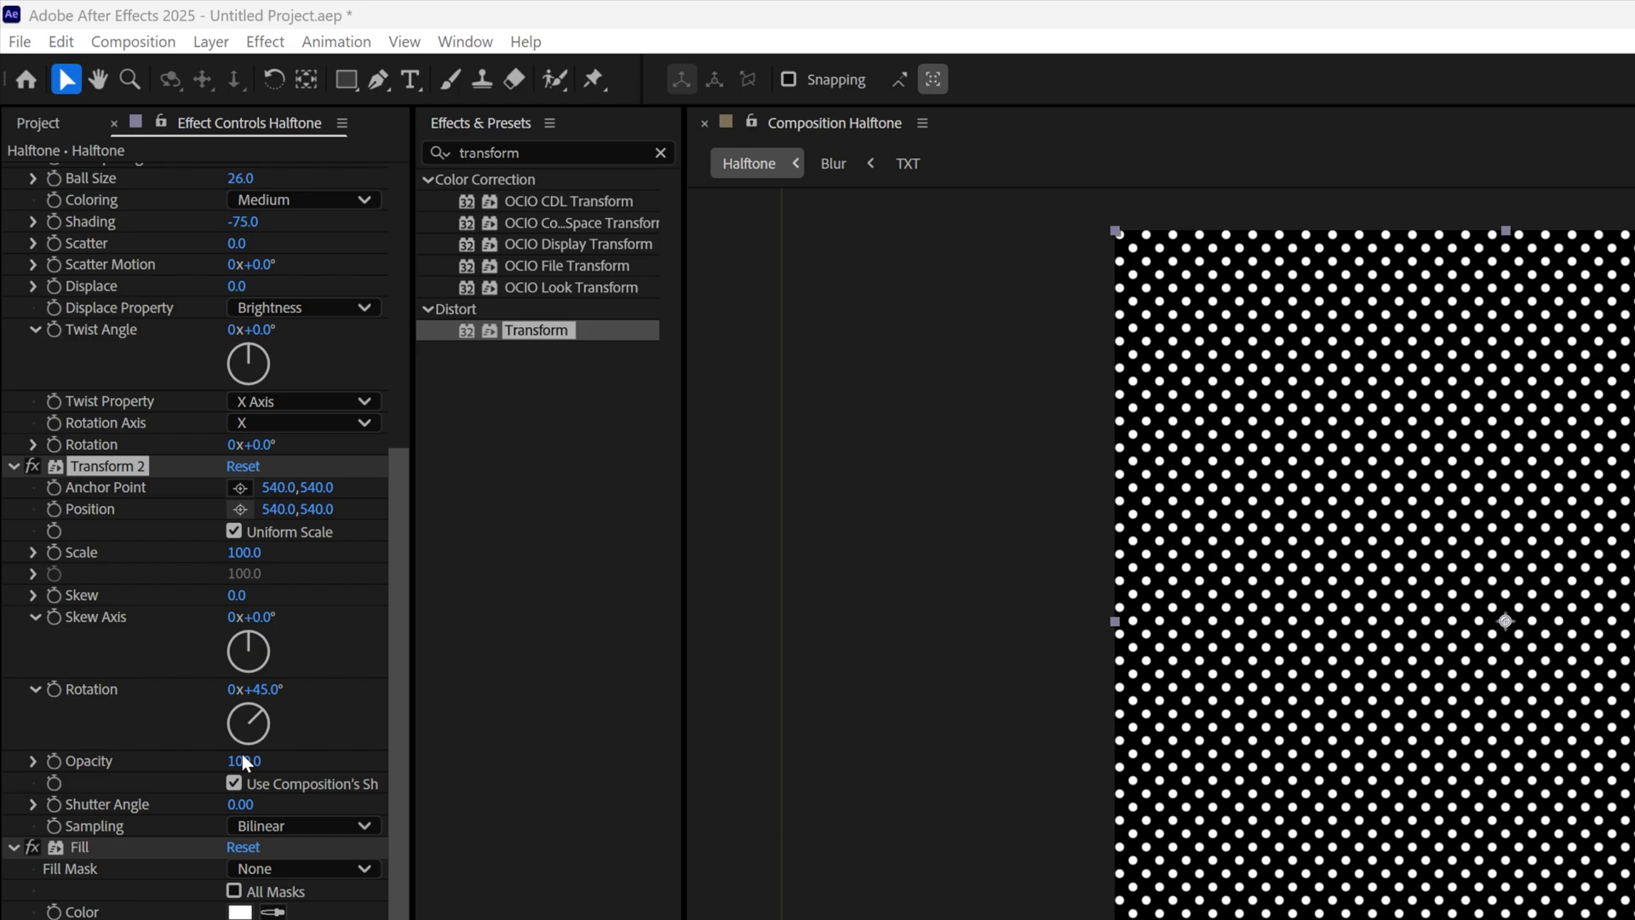
# Step: Apply Gaussian Blur to the Halftone layer with Blurriness 19
pyautogui.click(536, 153)
pyautogui.write('gaussi')
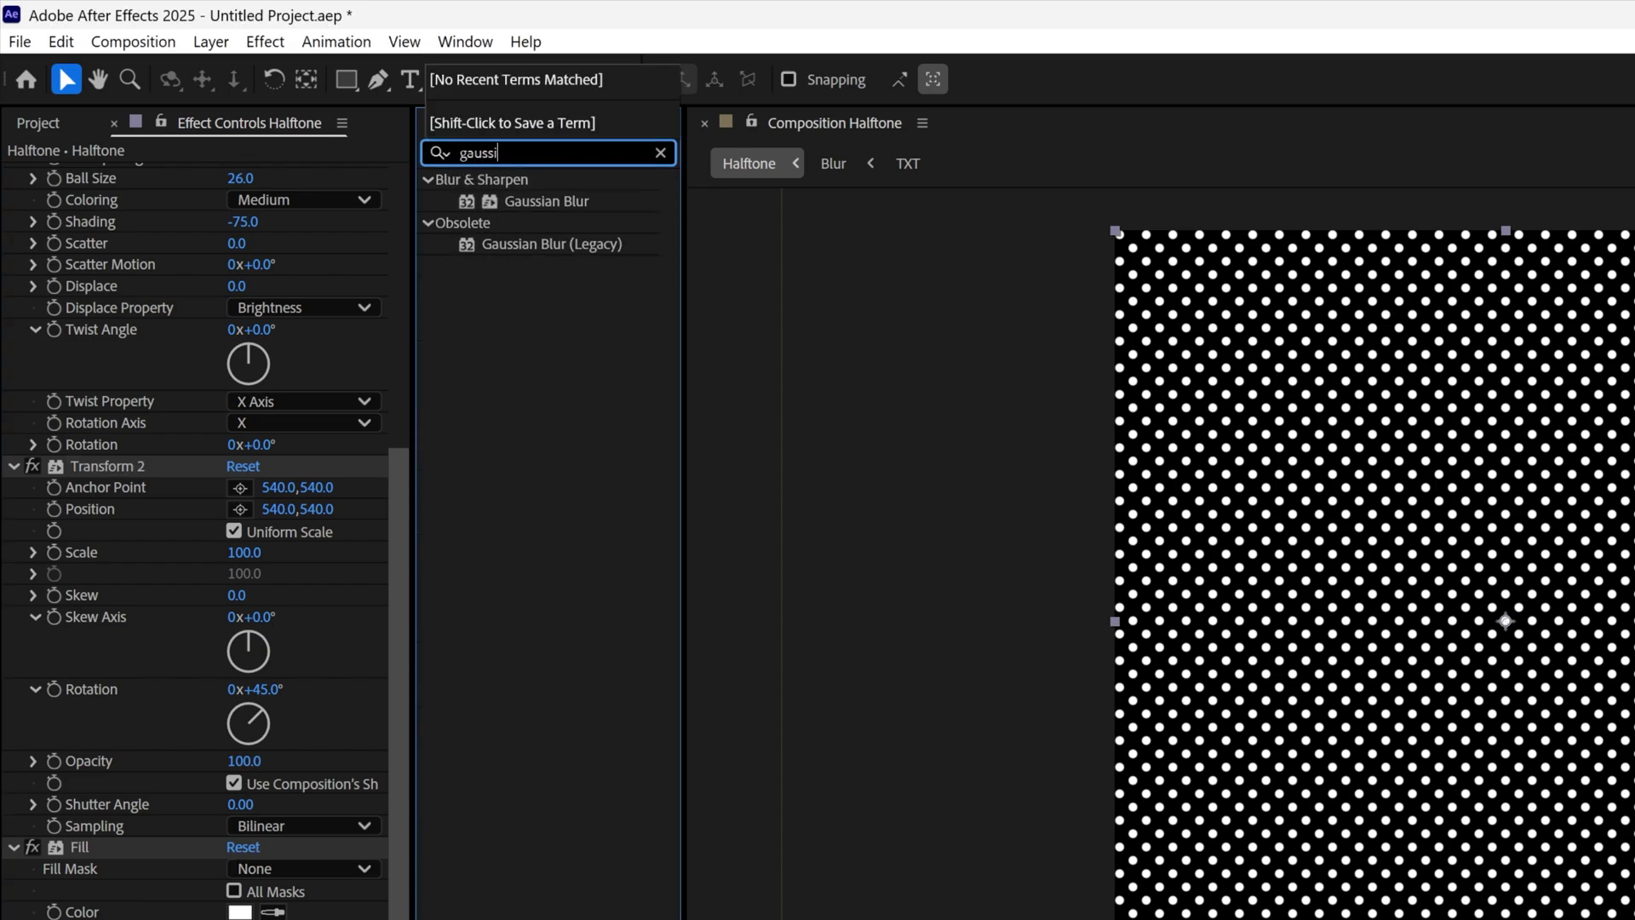
pyautogui.write('an b')
pyautogui.doubleClick(537, 201)
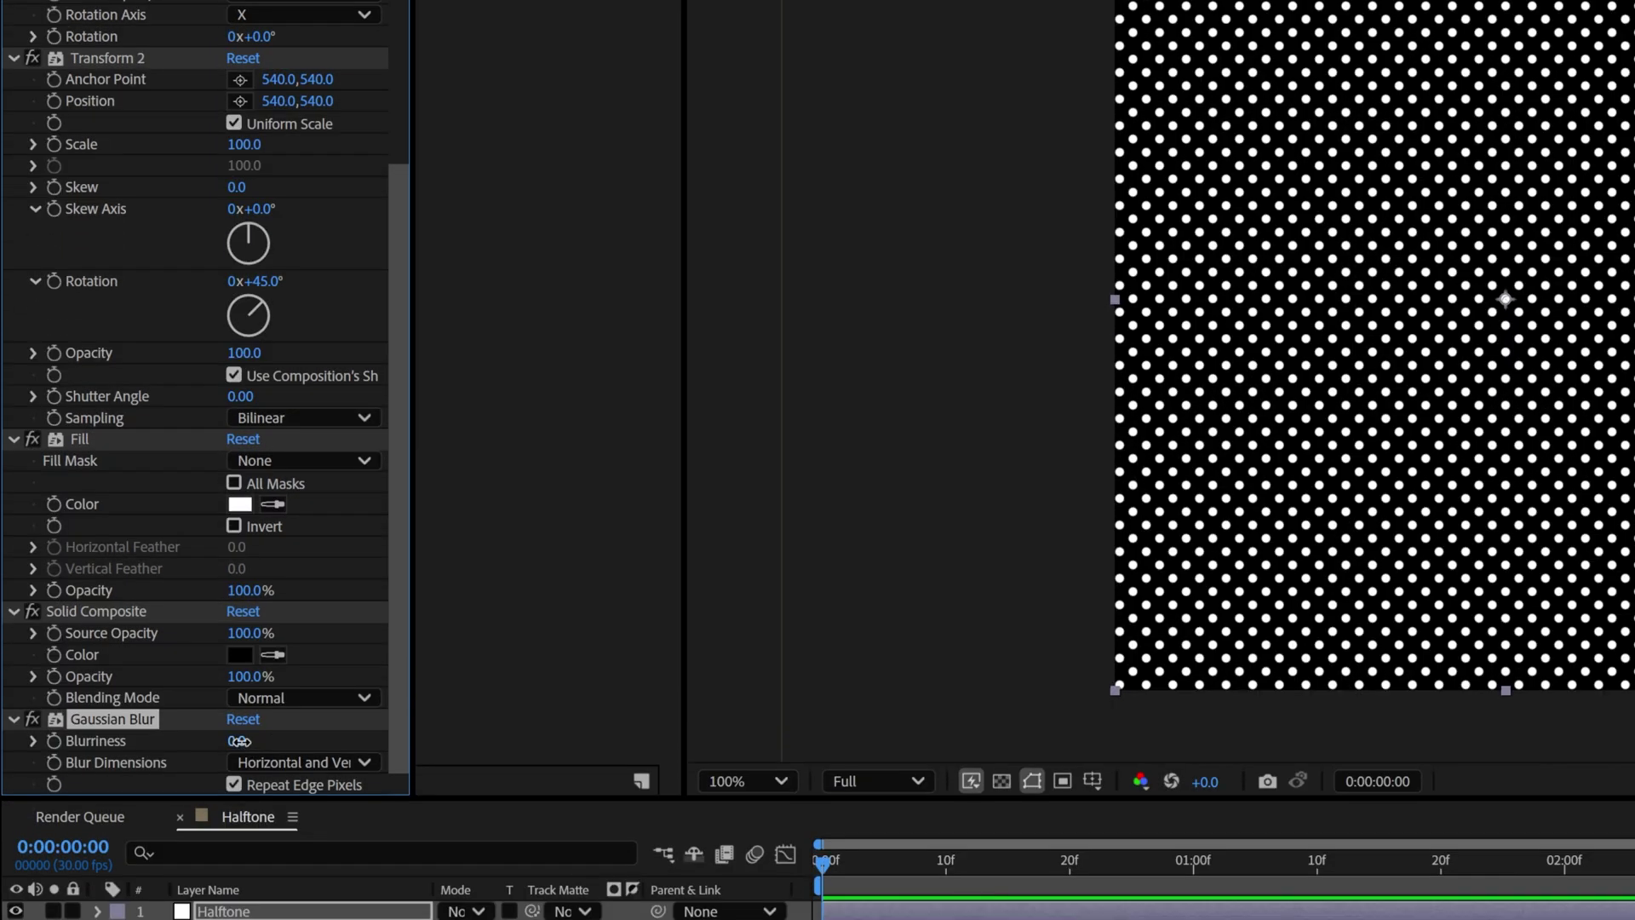
pyautogui.click(240, 741)
pyautogui.write('19')
pyautogui.press('Return')
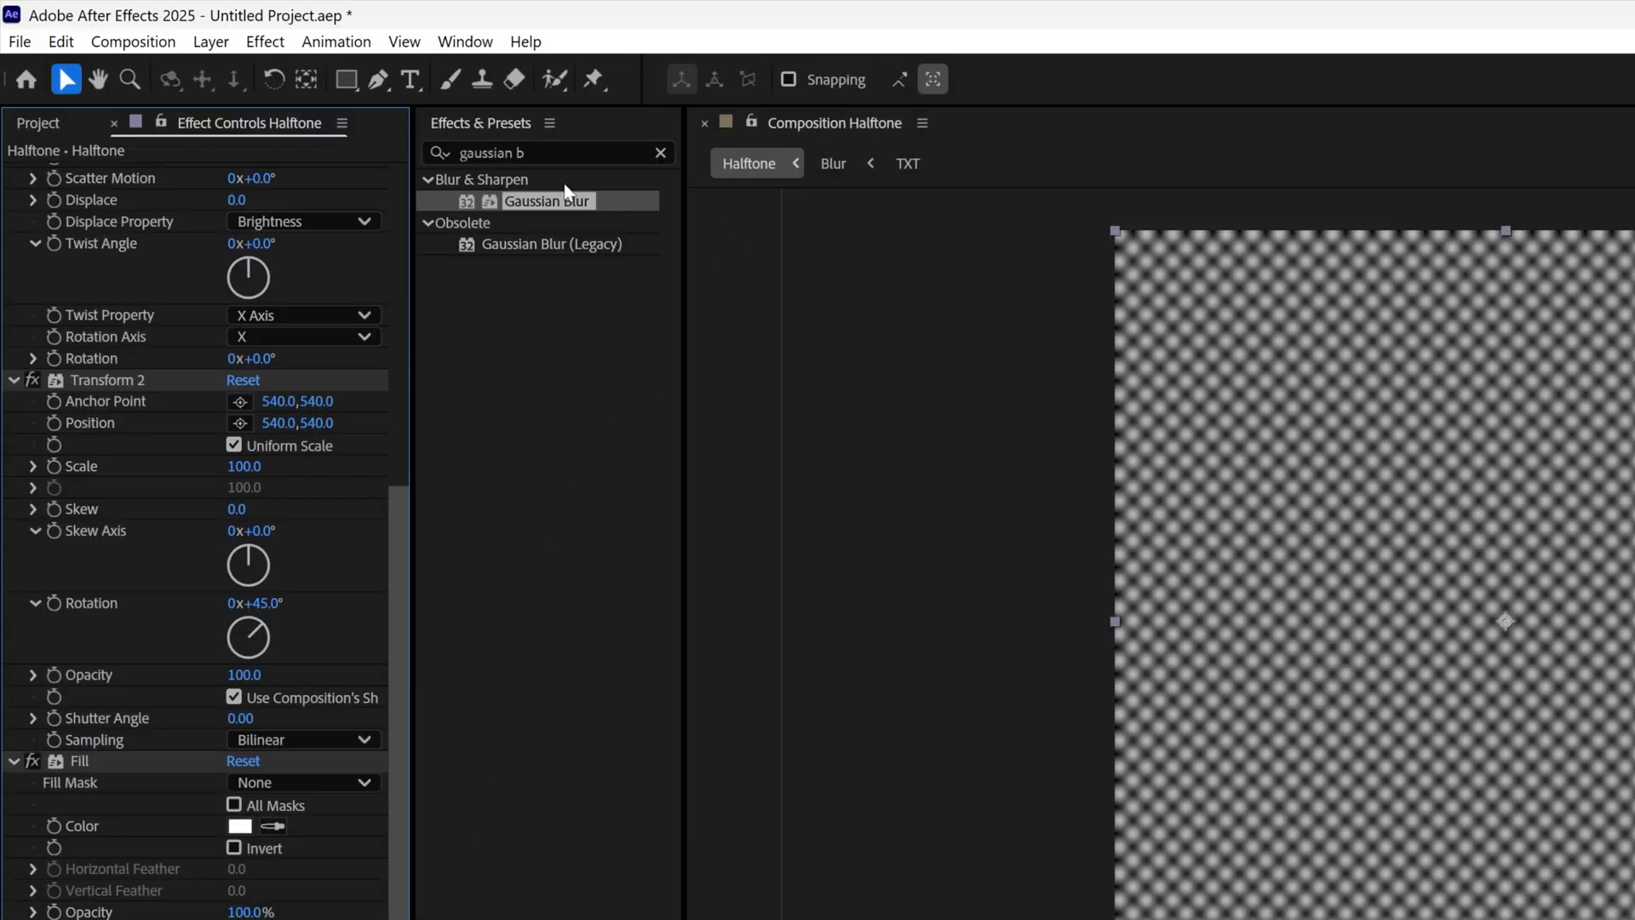
# Step: Add CC Composite with its Transfer Mode set to Hard Mix
pyautogui.click(554, 153)
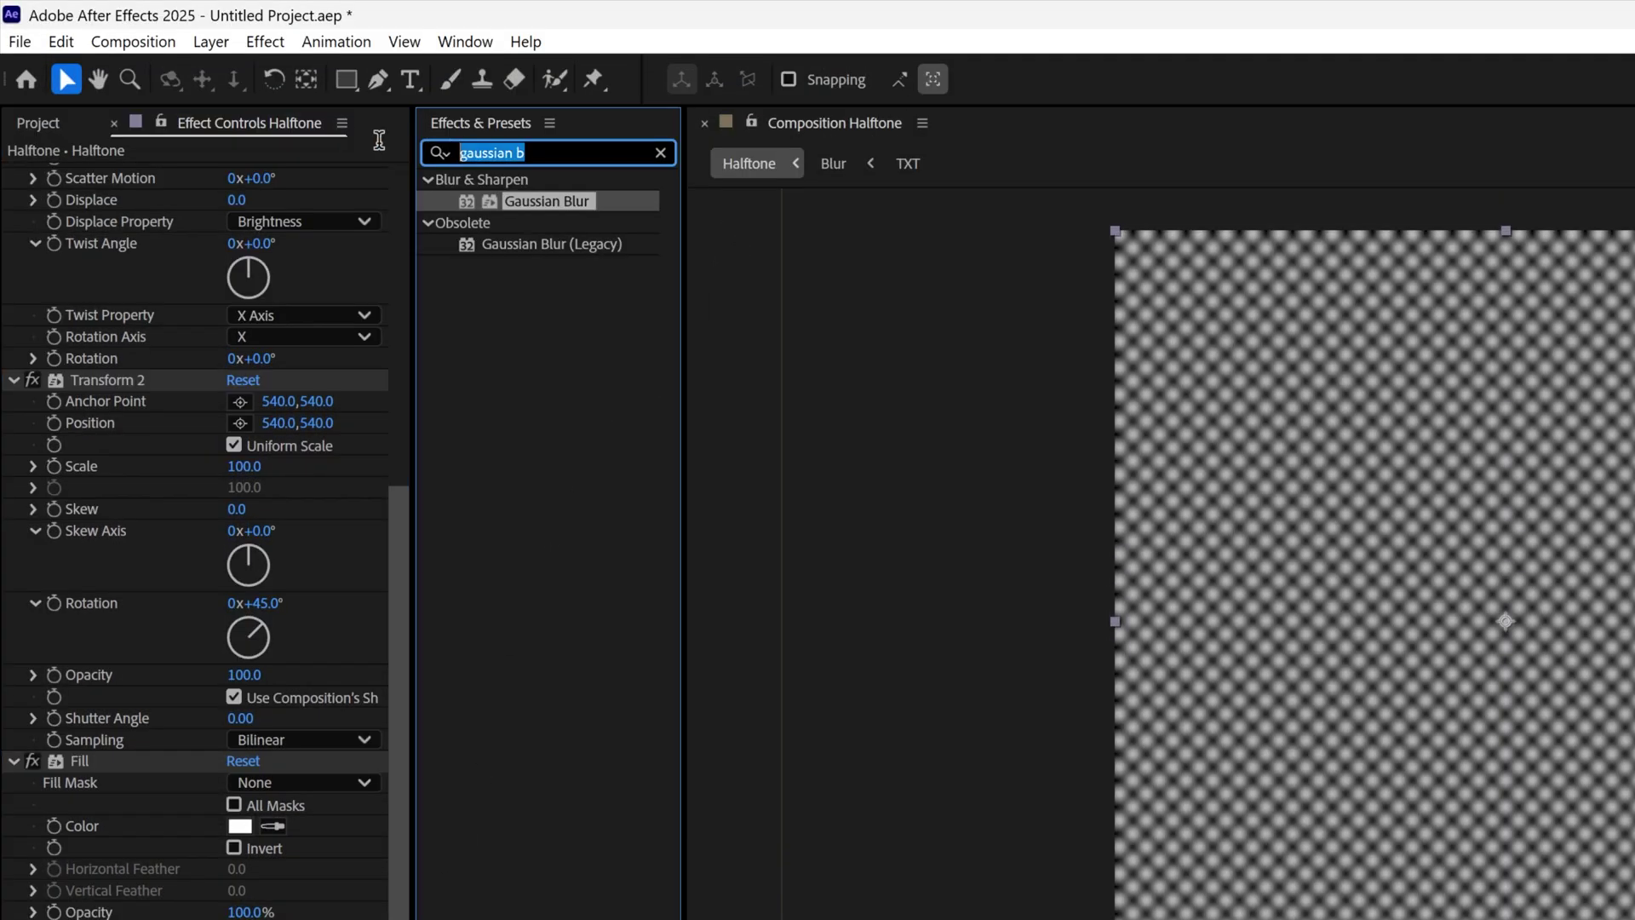
pyautogui.write('cc composit')
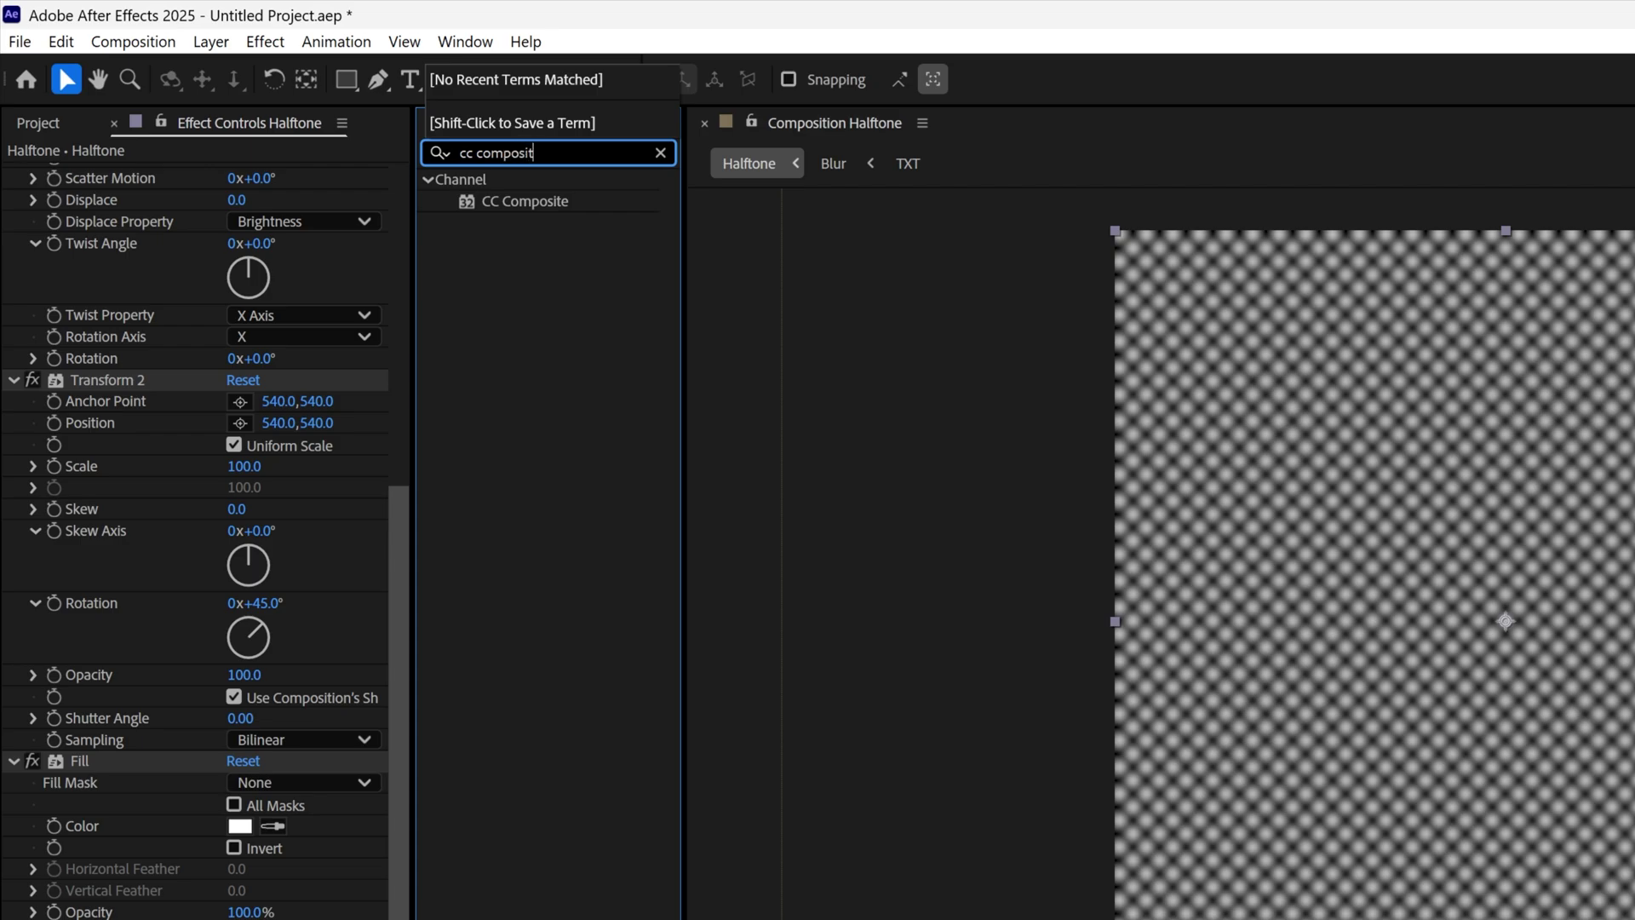
pyautogui.doubleClick(504, 203)
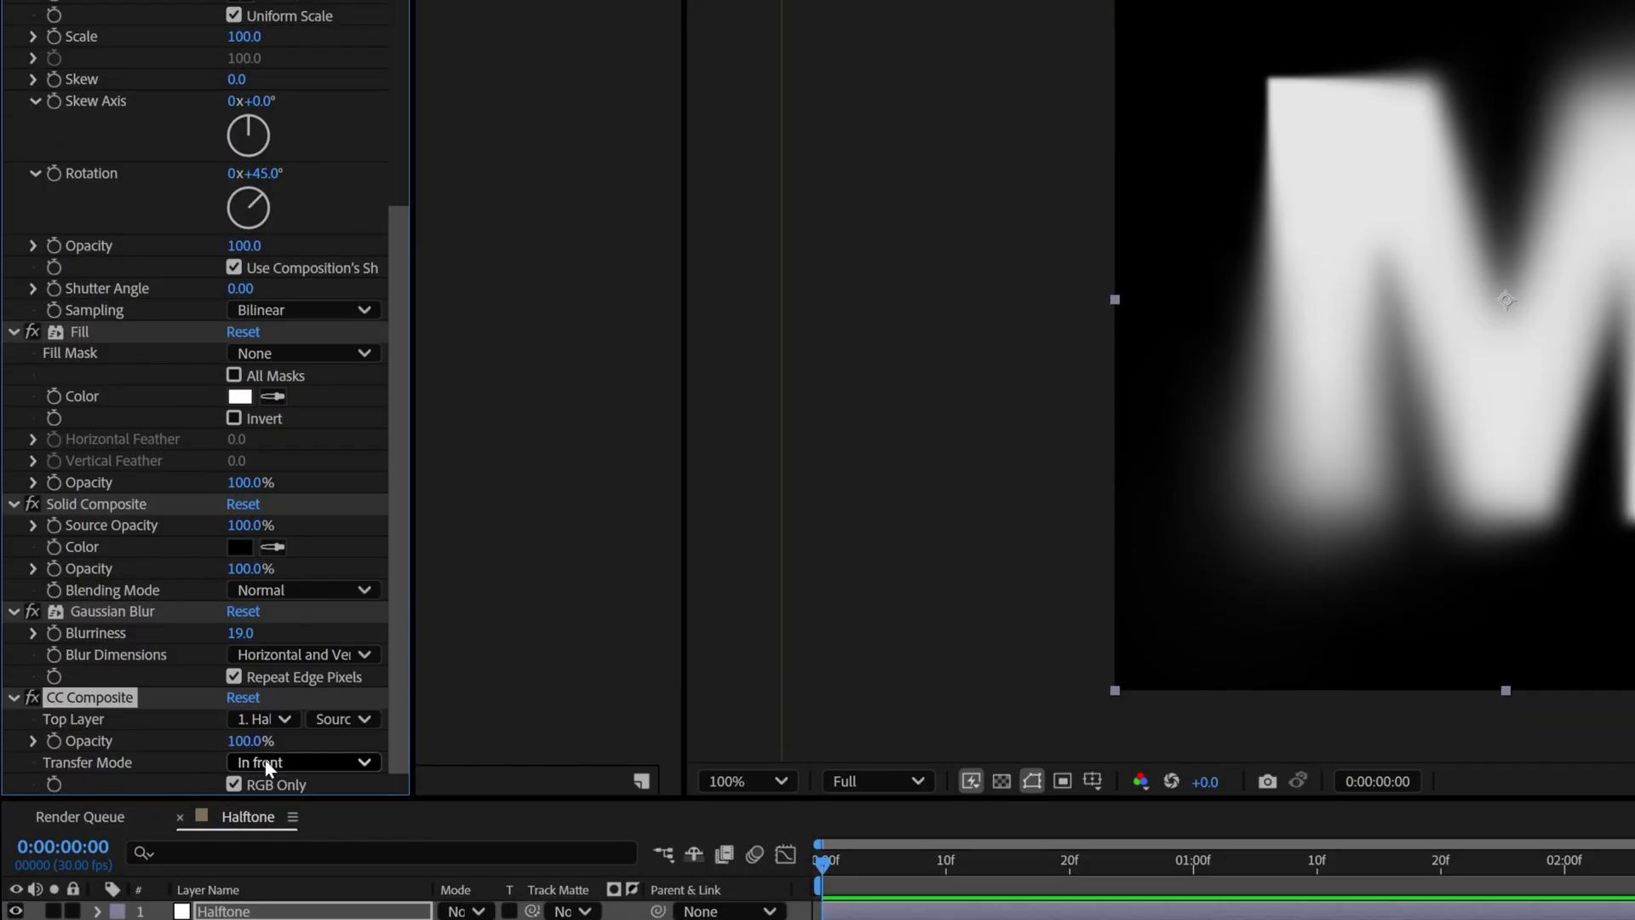
pyautogui.click(266, 764)
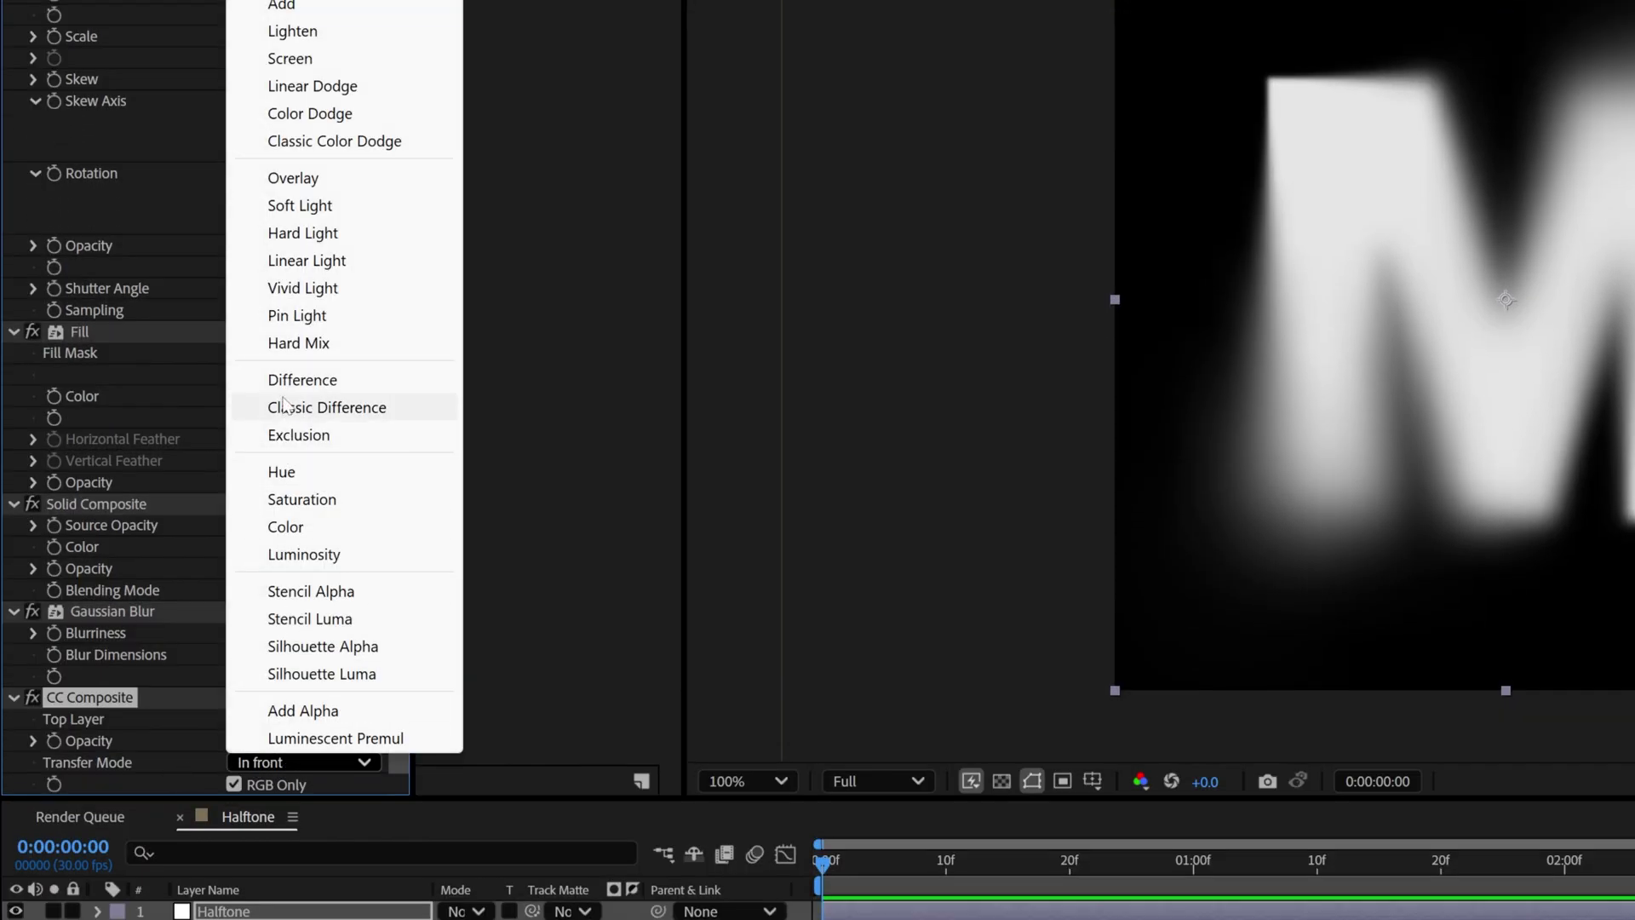
pyautogui.click(317, 352)
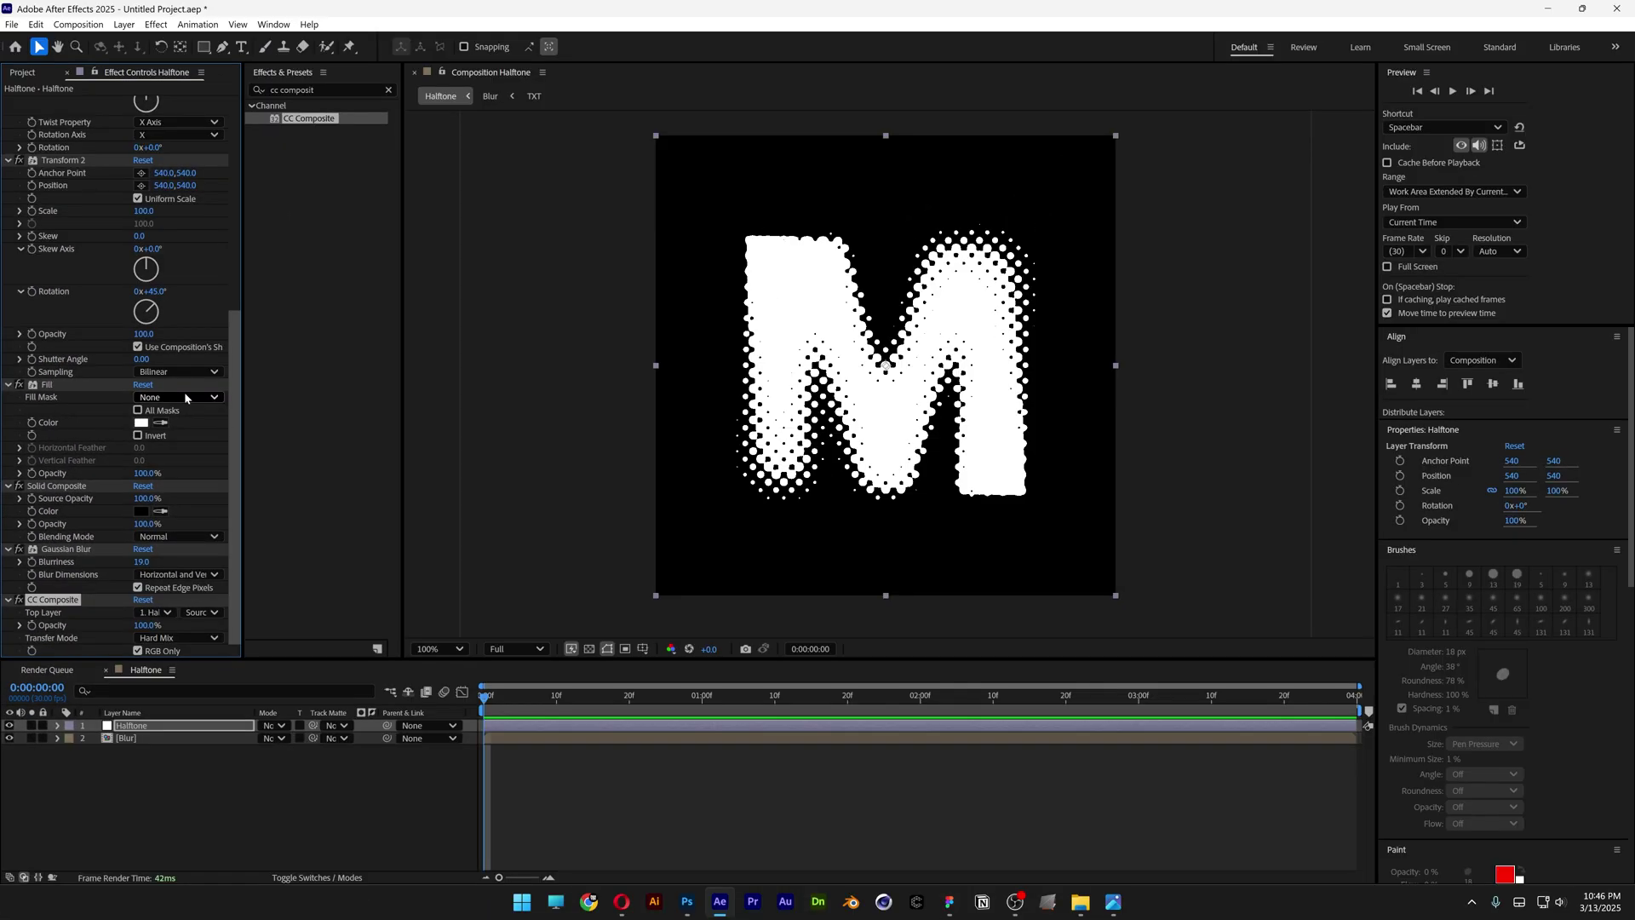
# Step: Duplicate Gaussian Blur below CC Composite with Blurriness 3, then search effects for 'noise'
pyautogui.press('.')
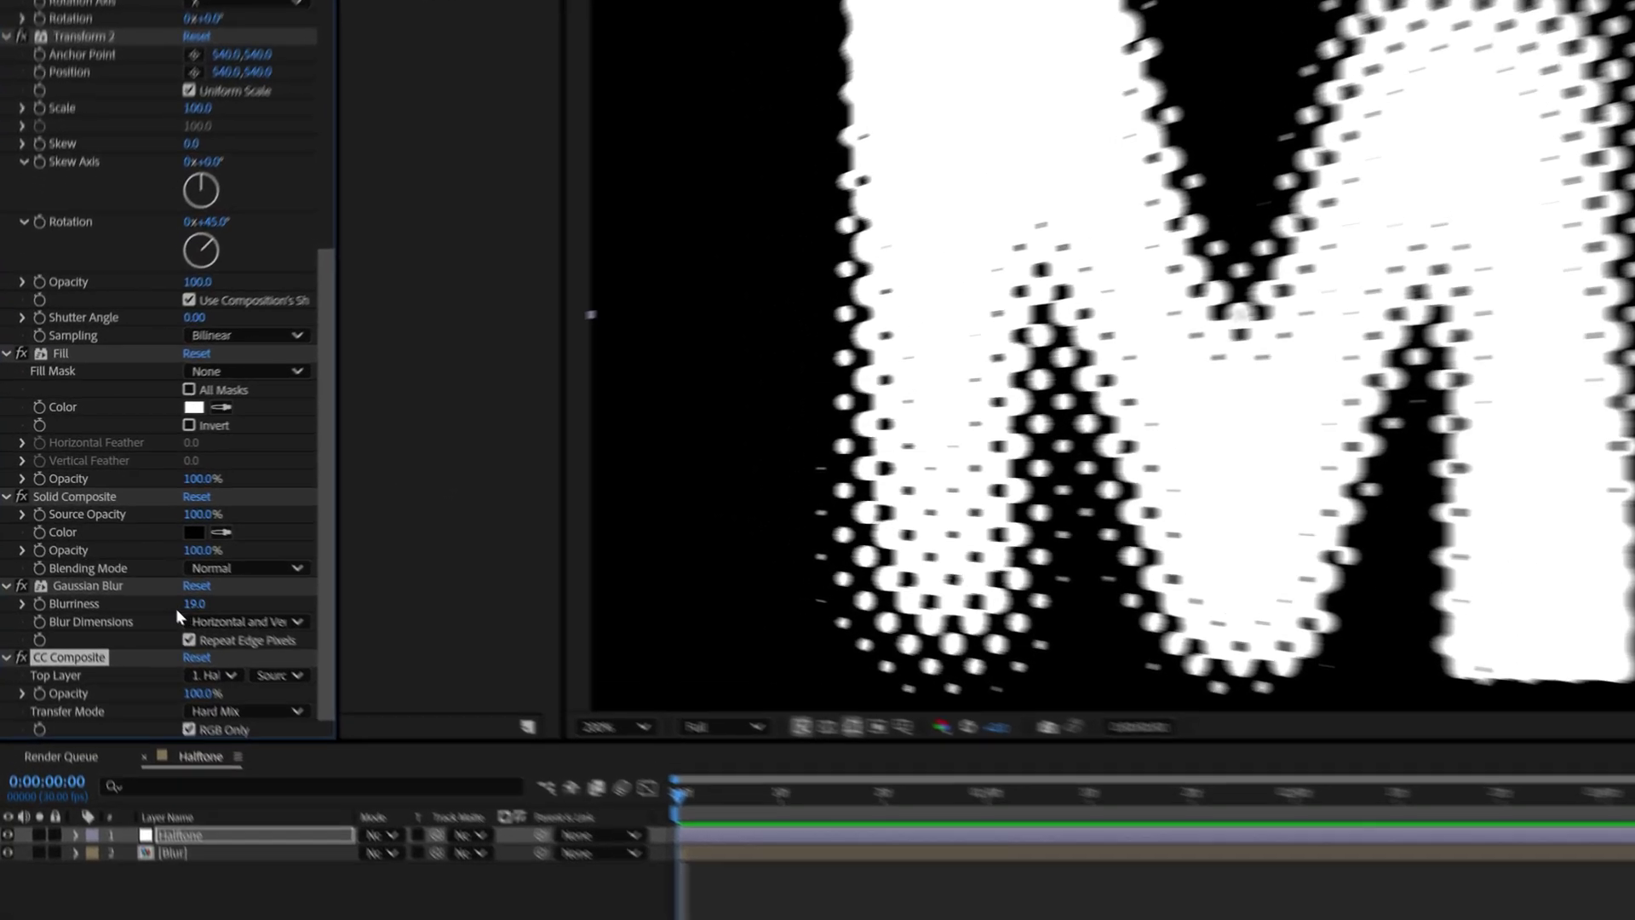
pyautogui.click(69, 550)
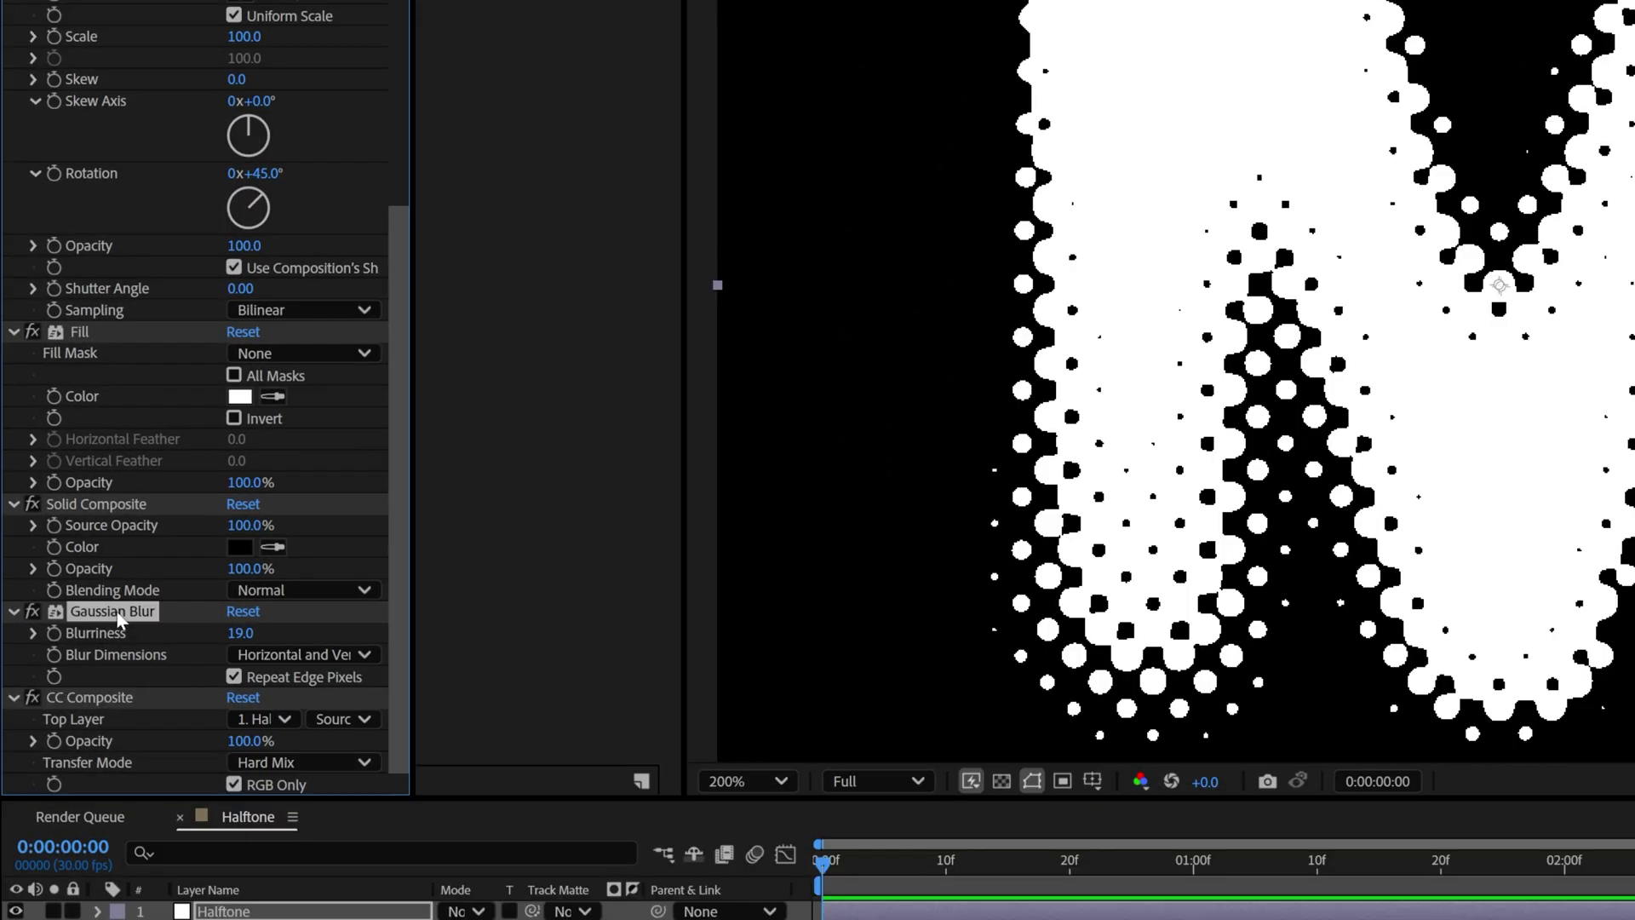
pyautogui.hotkey('ctrl', 'd')
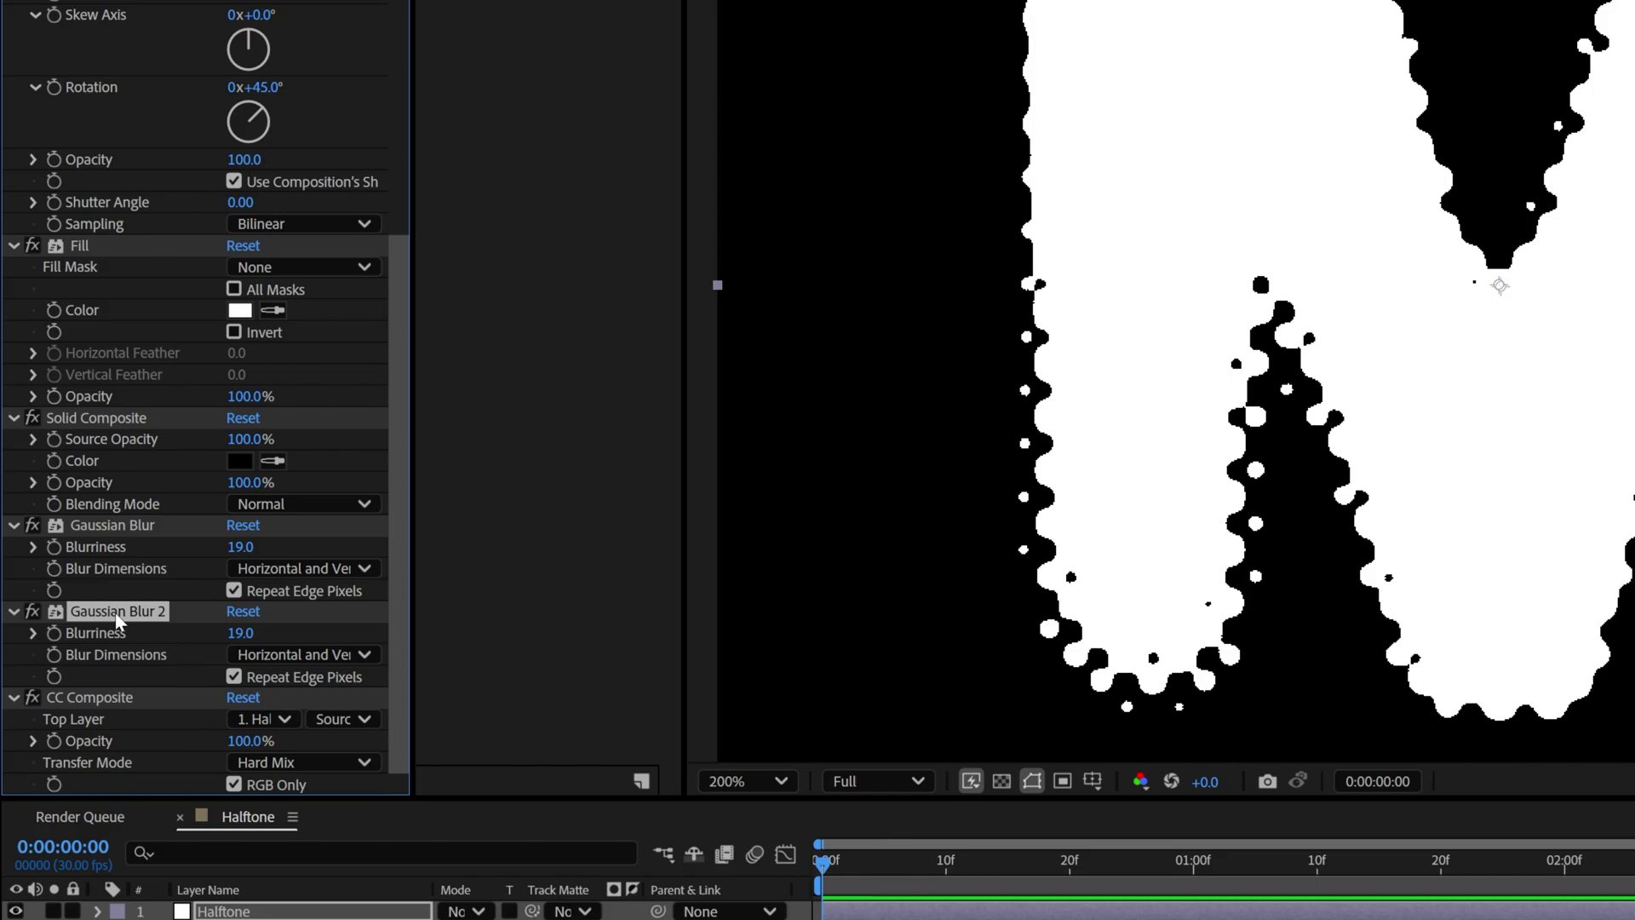
pyautogui.moveTo(115, 612); pyautogui.dragTo(126, 746)
pyautogui.click(240, 742)
pyautogui.write('3')
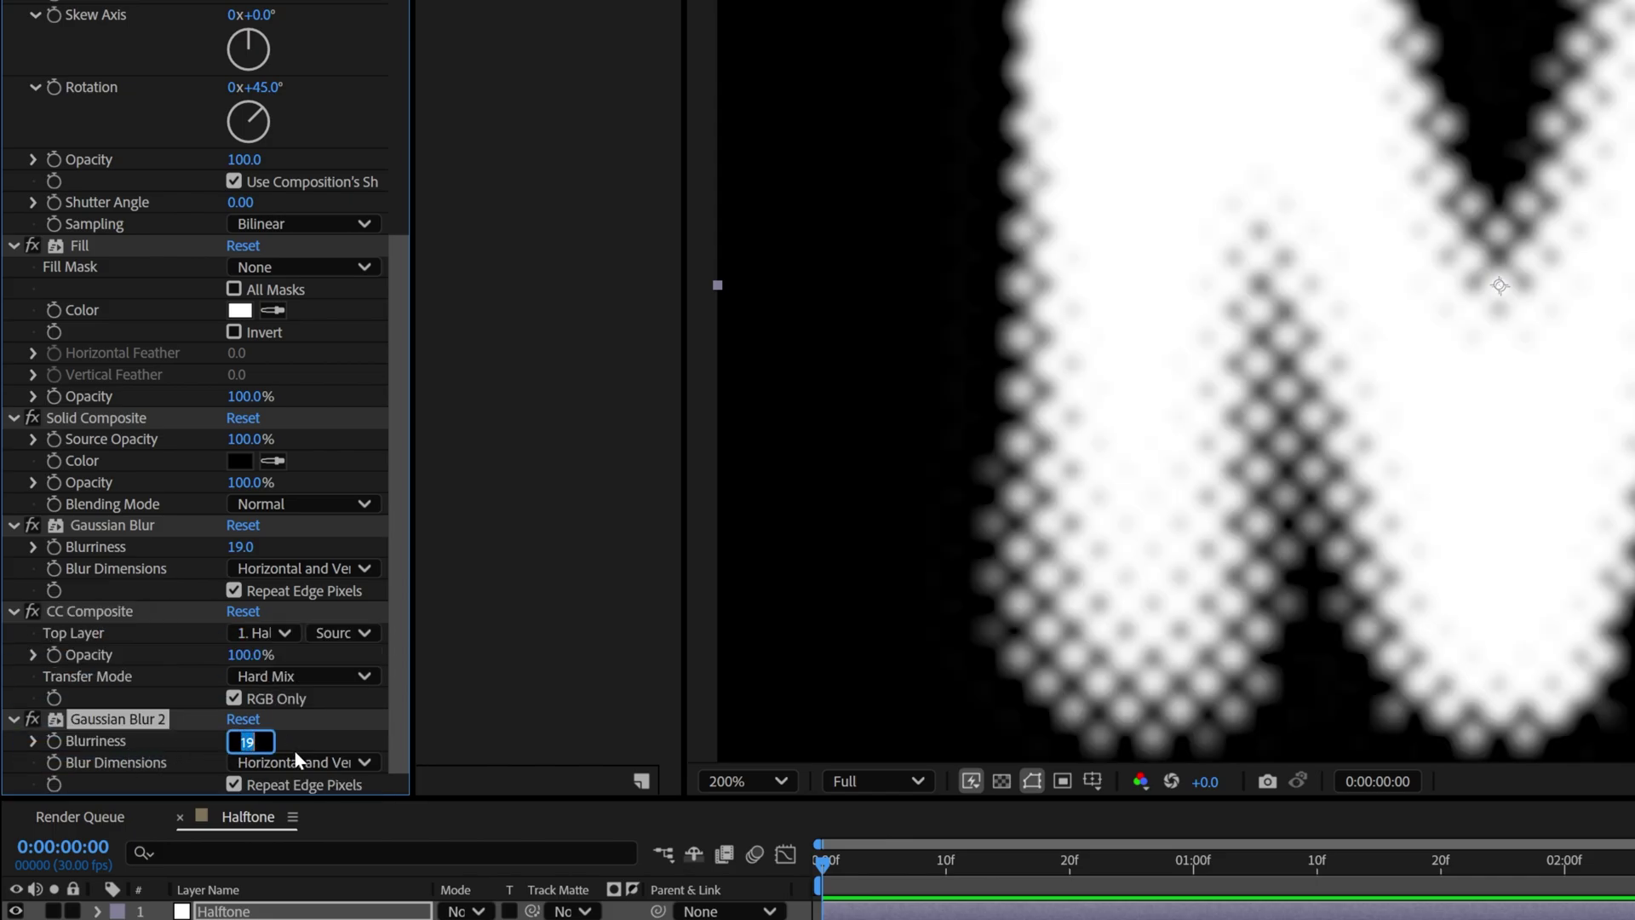
pyautogui.press('Return')
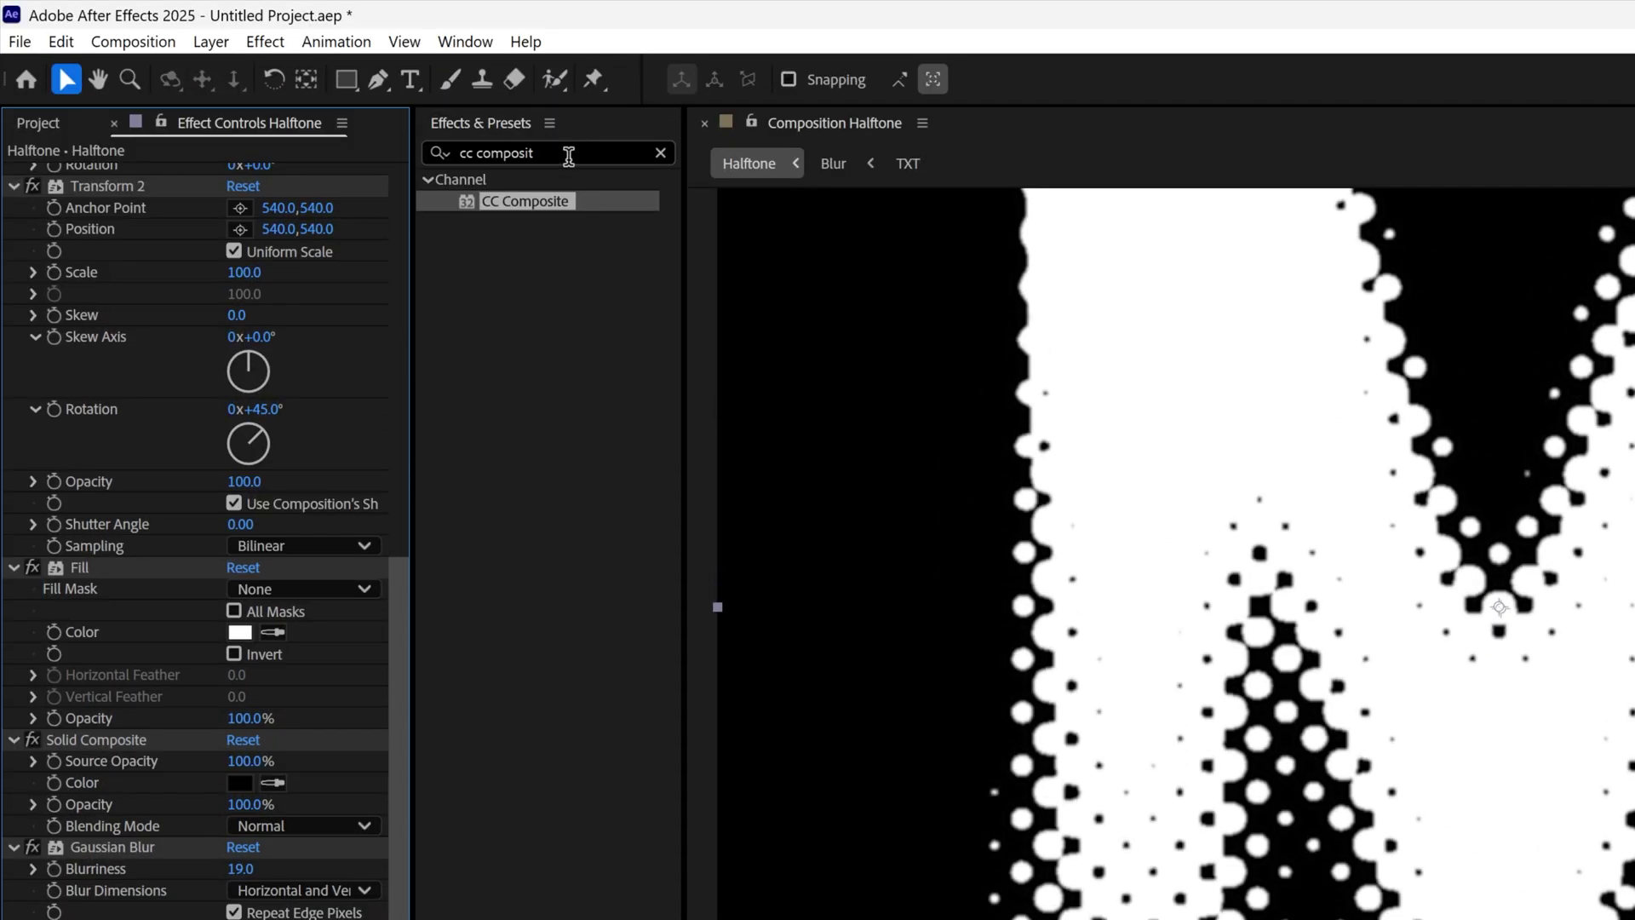
pyautogui.moveTo(565, 154); pyautogui.dragTo(309, 151)
pyautogui.write('noise')
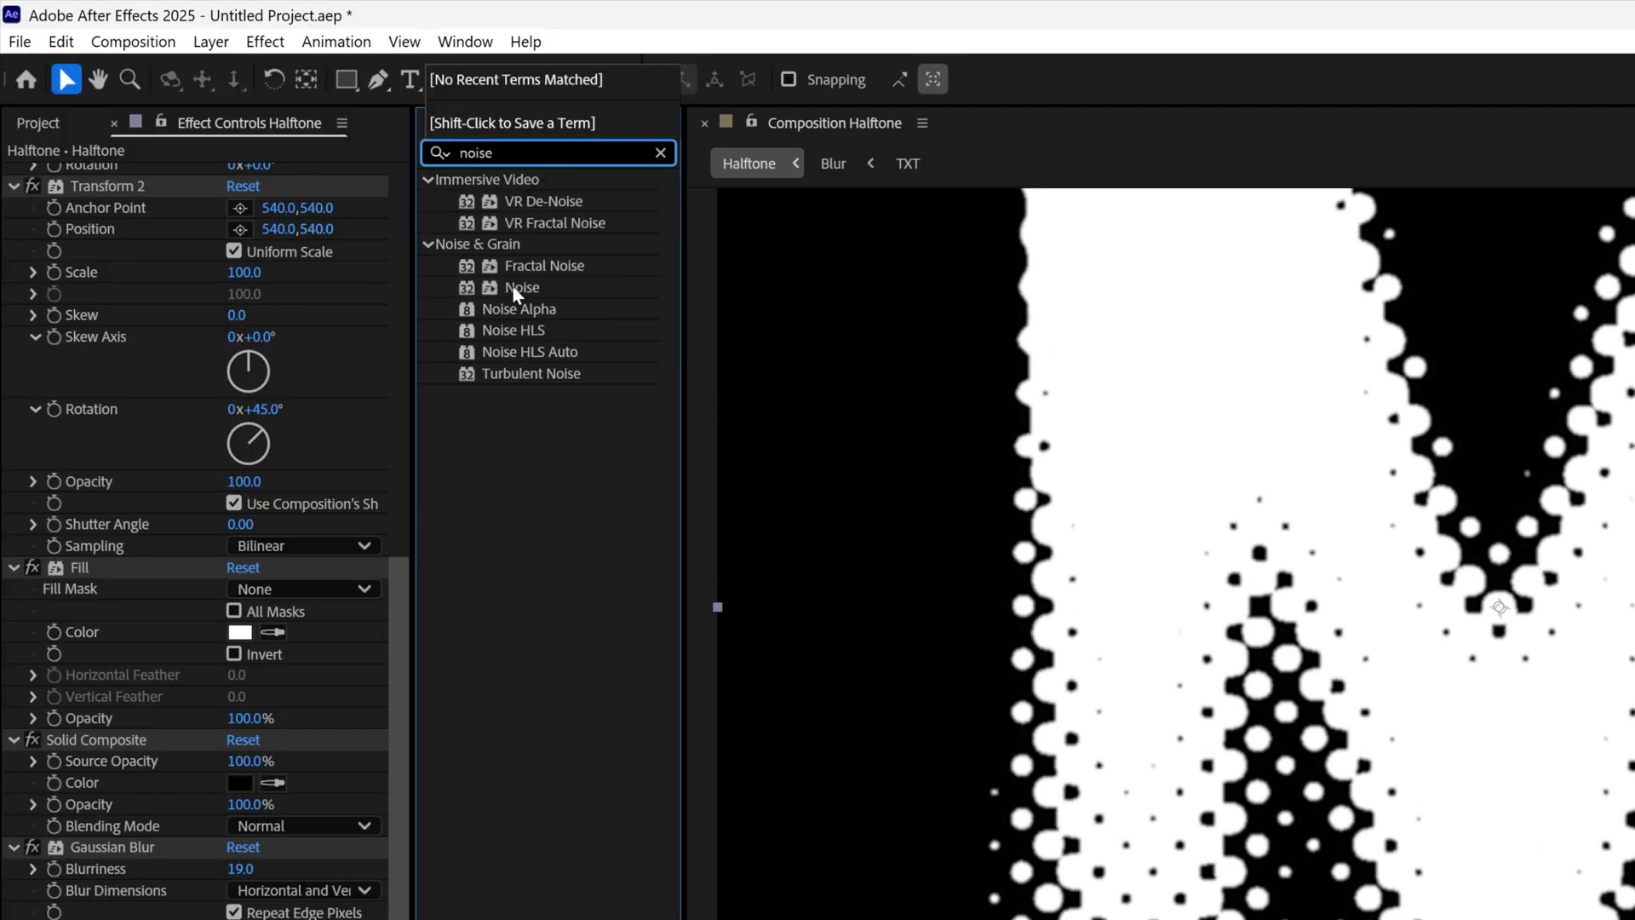
# Step: Apply Noise at 26% amount to the Halftone layer and enlarge the timeline panel
pyautogui.click(513, 287)
pyautogui.moveTo(504, 305); pyautogui.dragTo(268, 733)
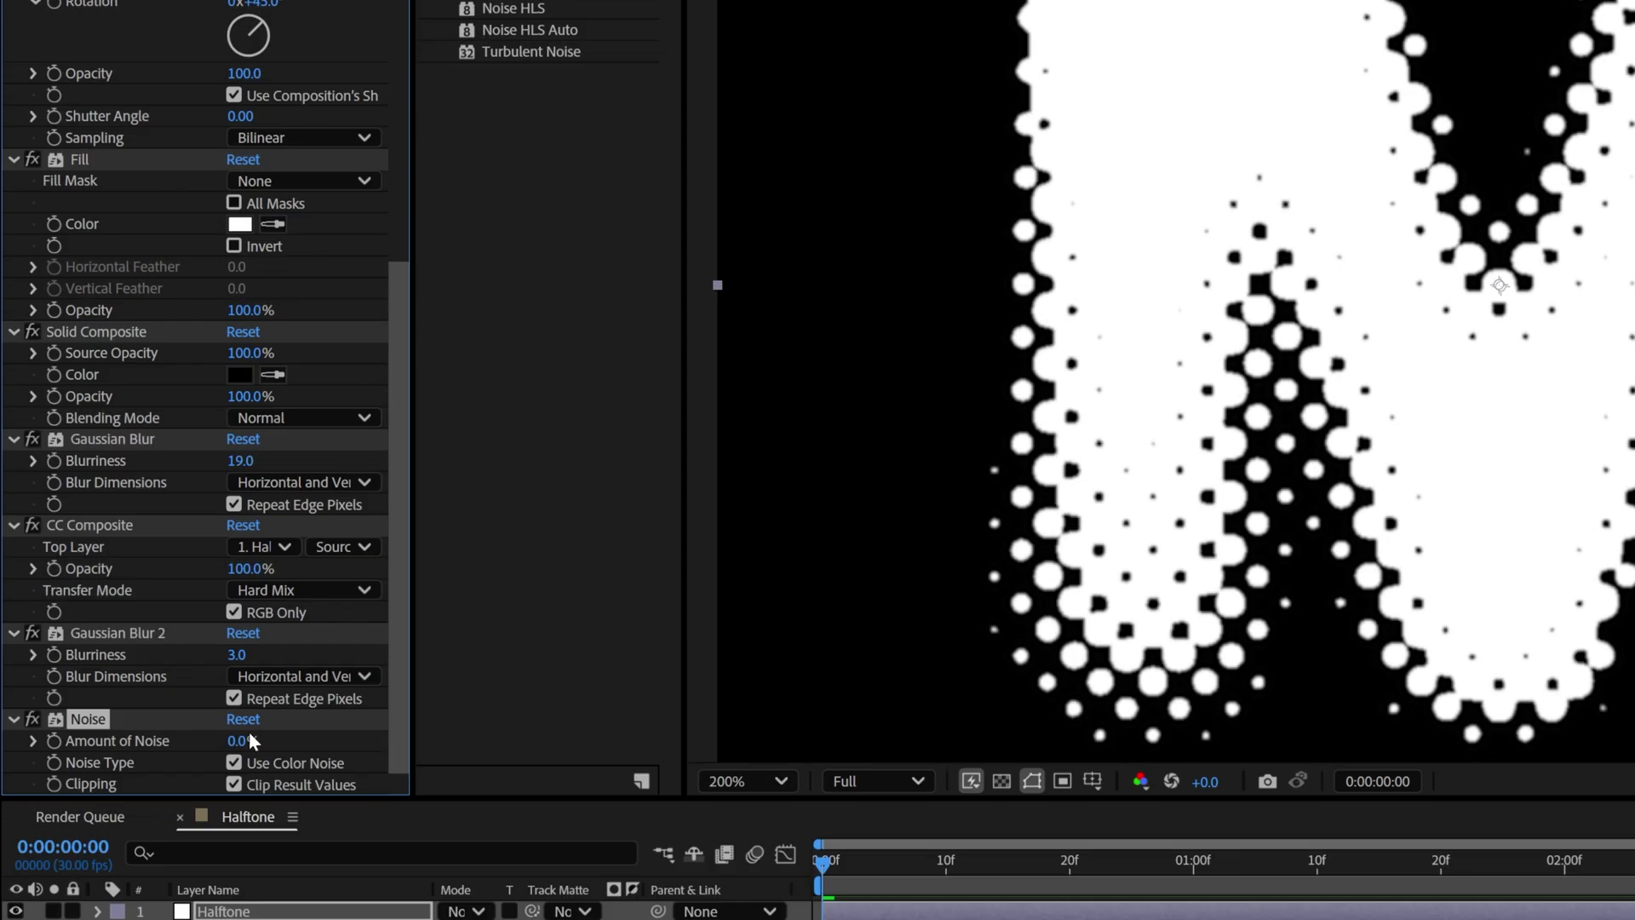
pyautogui.click(249, 738)
pyautogui.write('26')
pyautogui.press('Return')
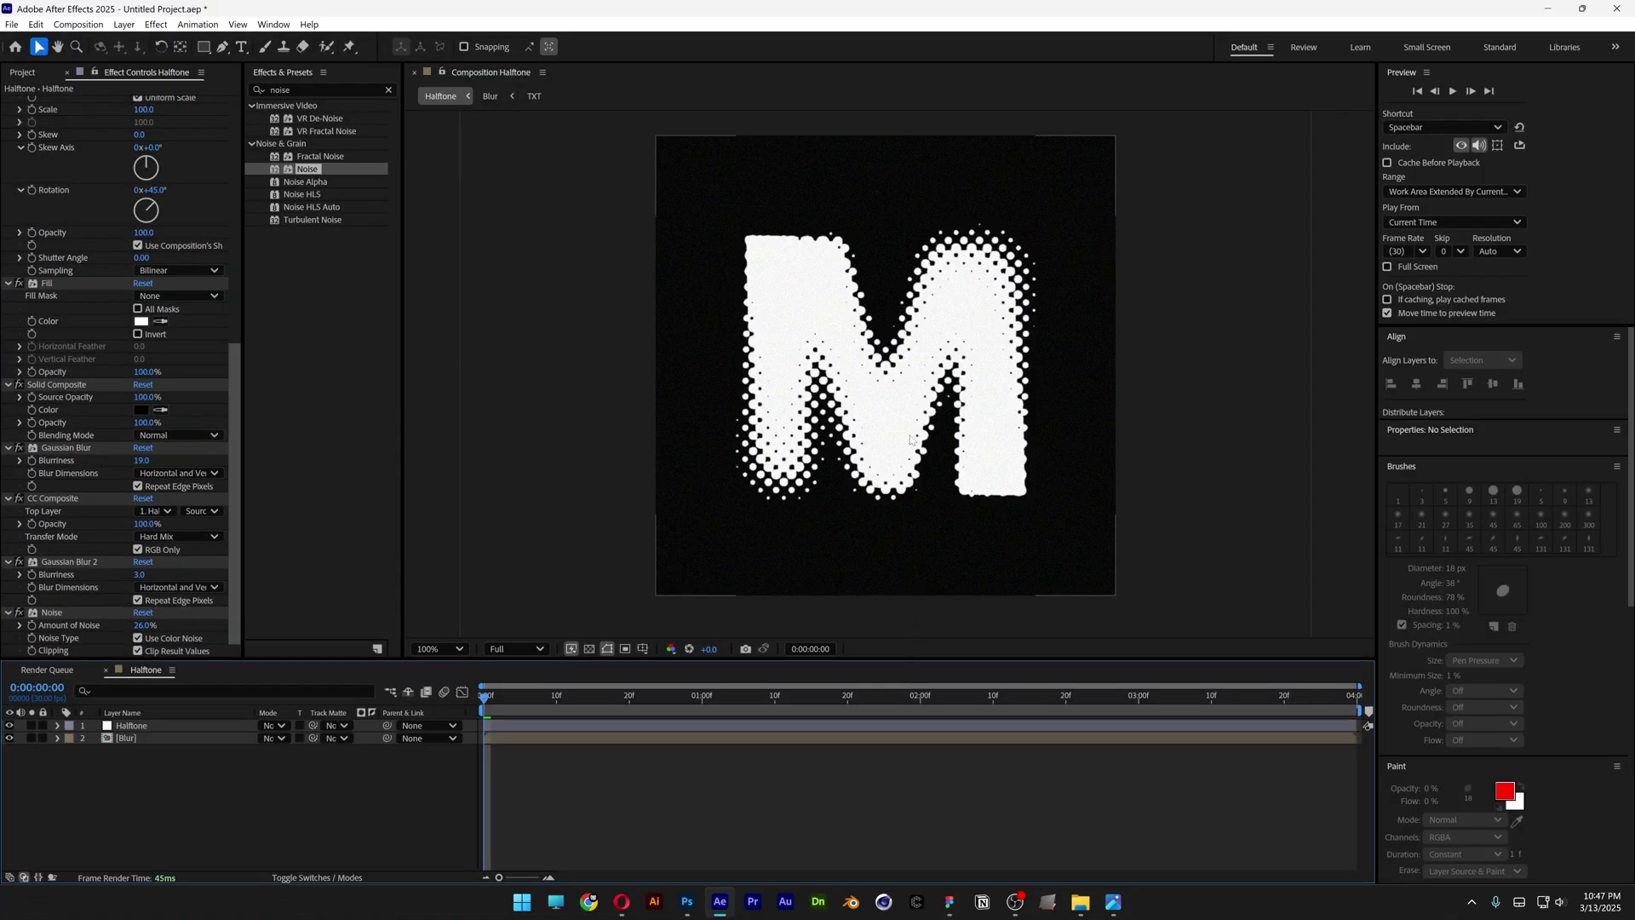
pyautogui.scroll(2, 1175, 648)
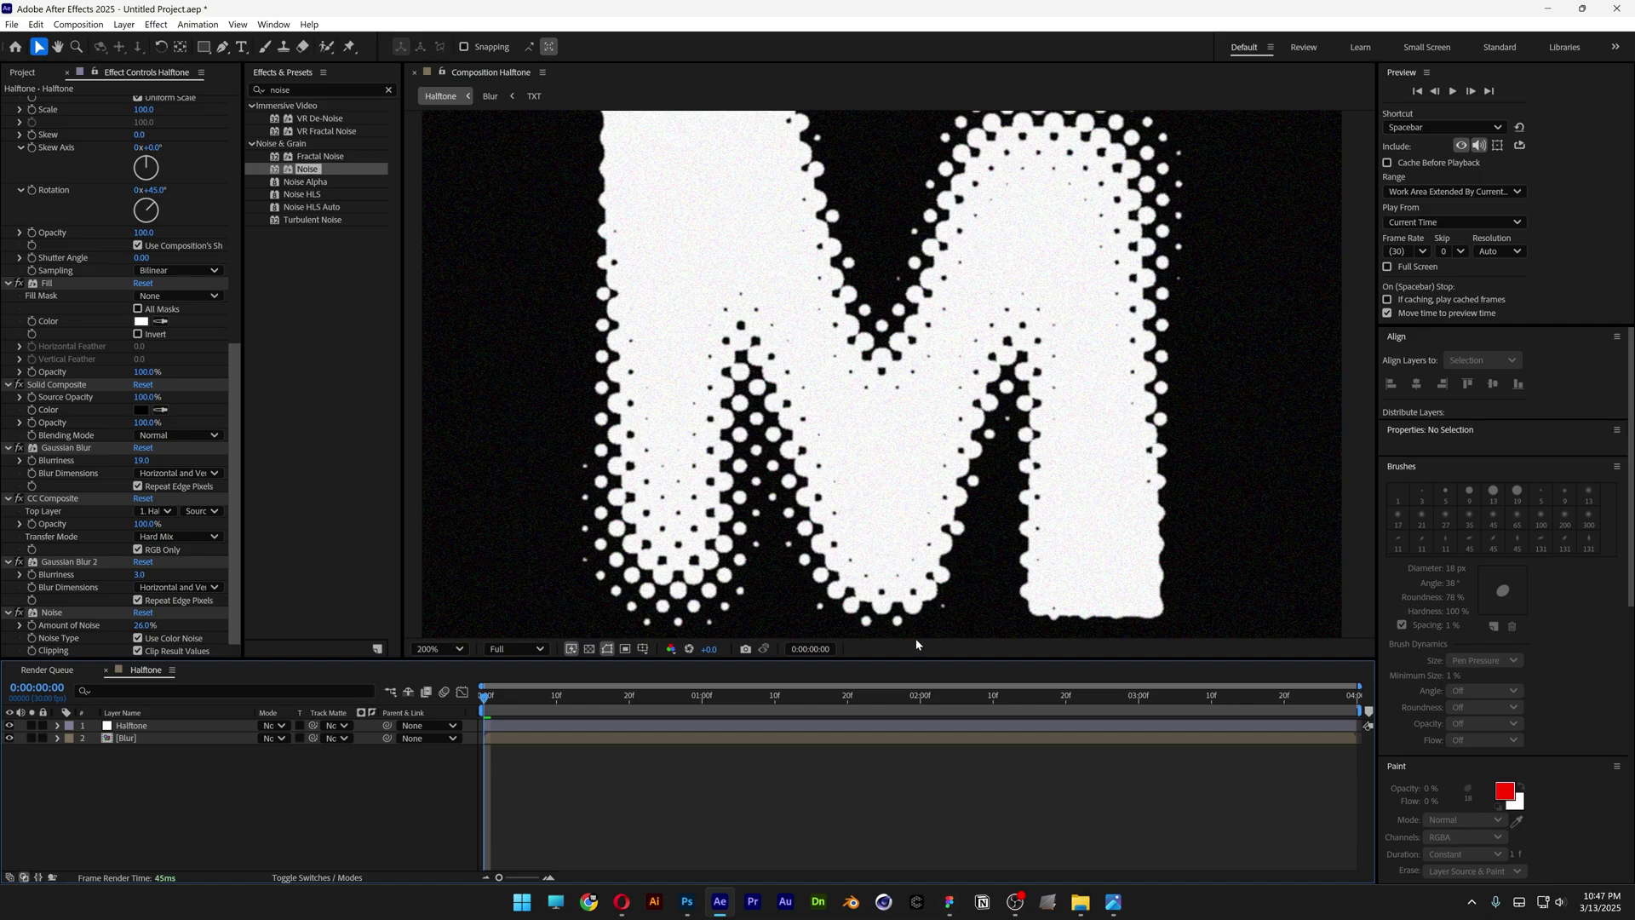
pyautogui.moveTo(920, 734); pyautogui.dragTo(306, 601)
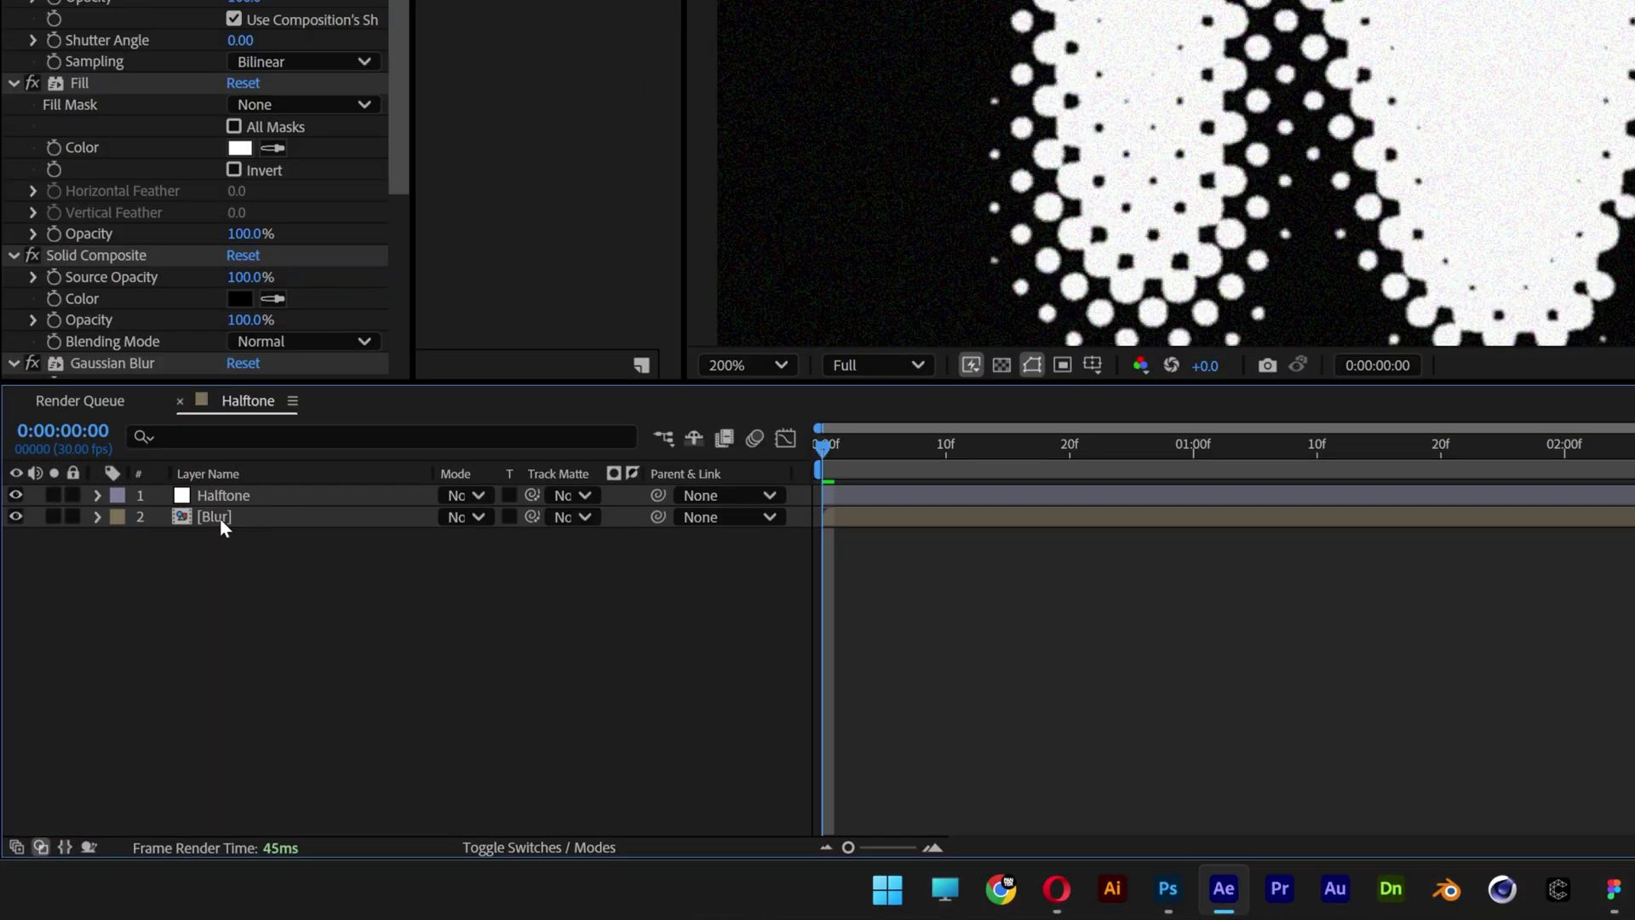
# Step: Preview the Blur precomp's 4-Color Gradient point animation, then play the Halftone comp
pyautogui.doubleClick(129, 676)
pyautogui.click(258, 518)
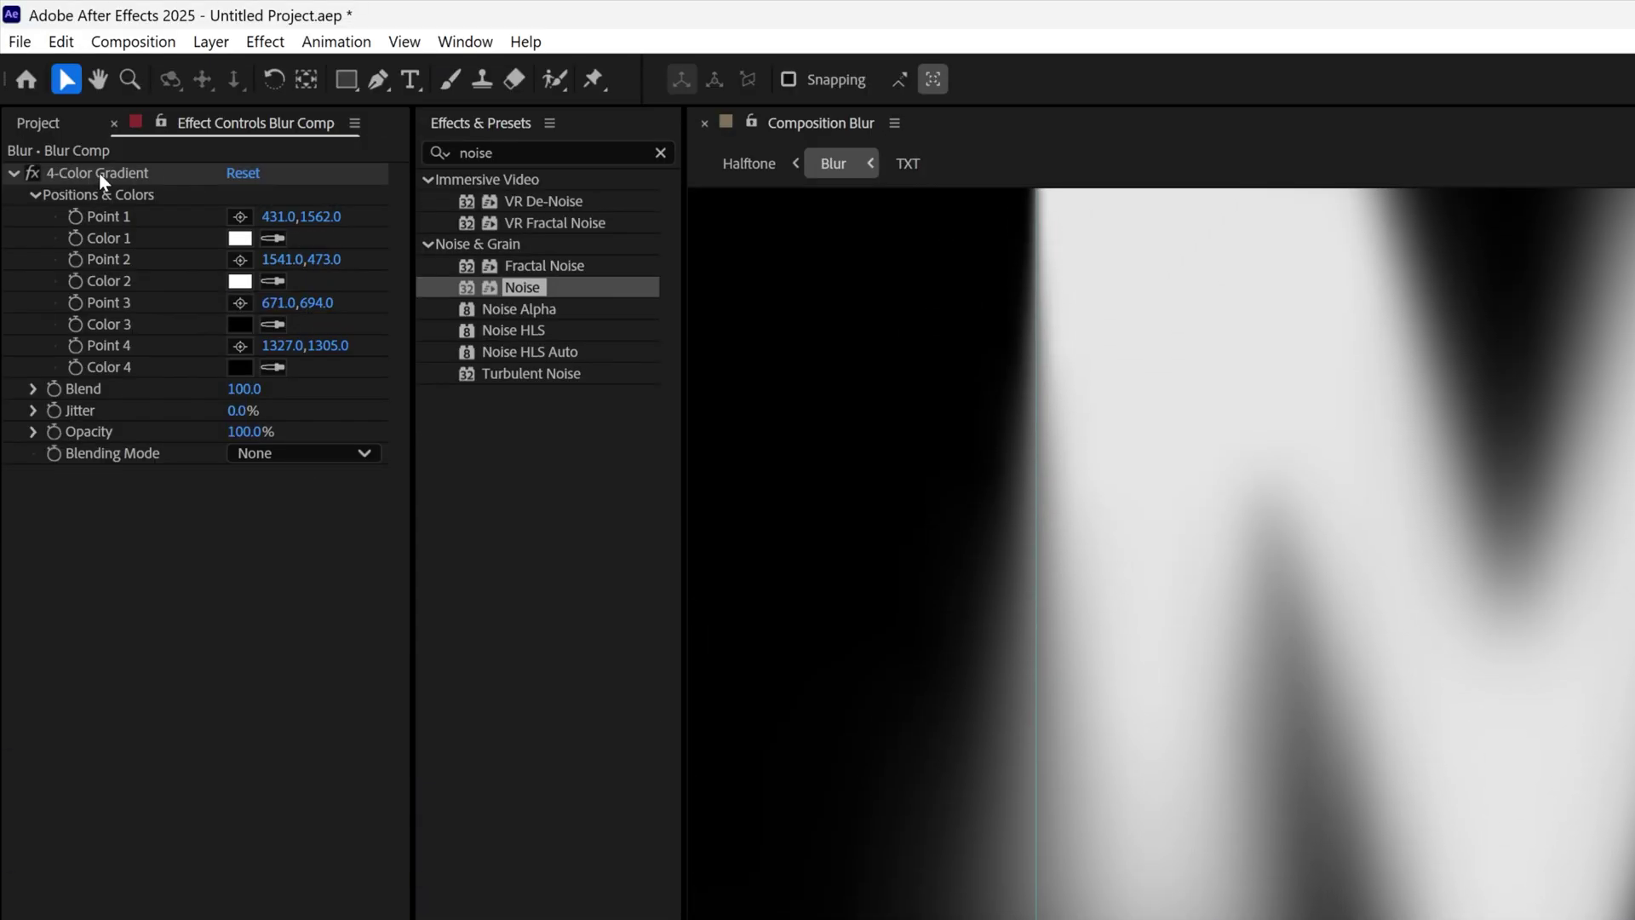
pyautogui.click(99, 172)
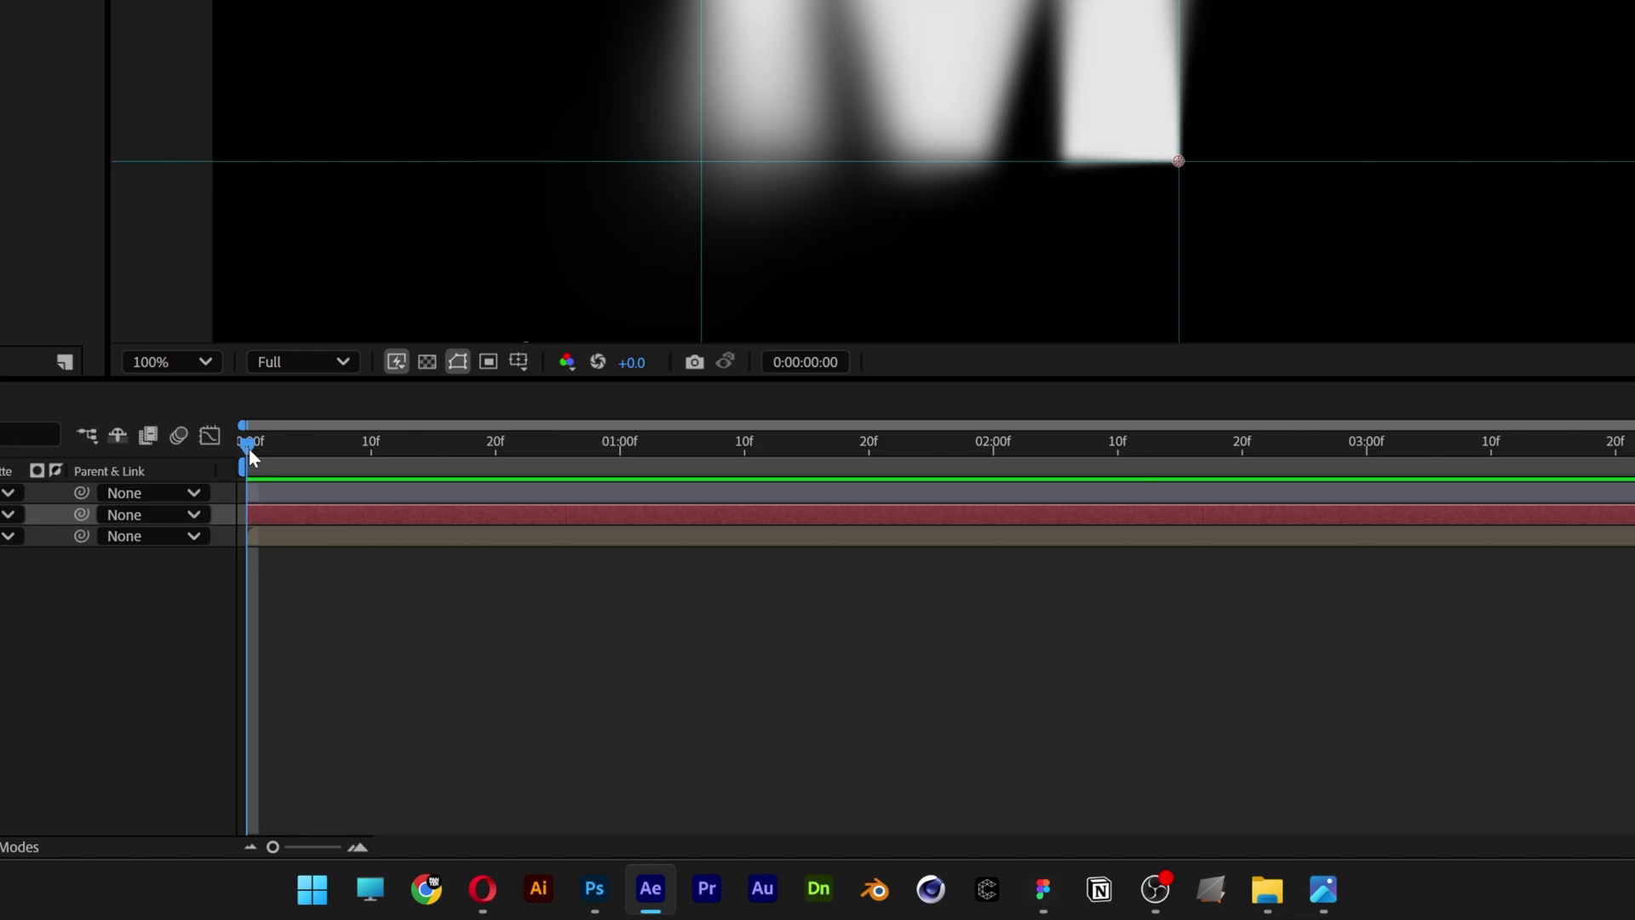
pyautogui.moveTo(249, 448); pyautogui.dragTo(626, 462)
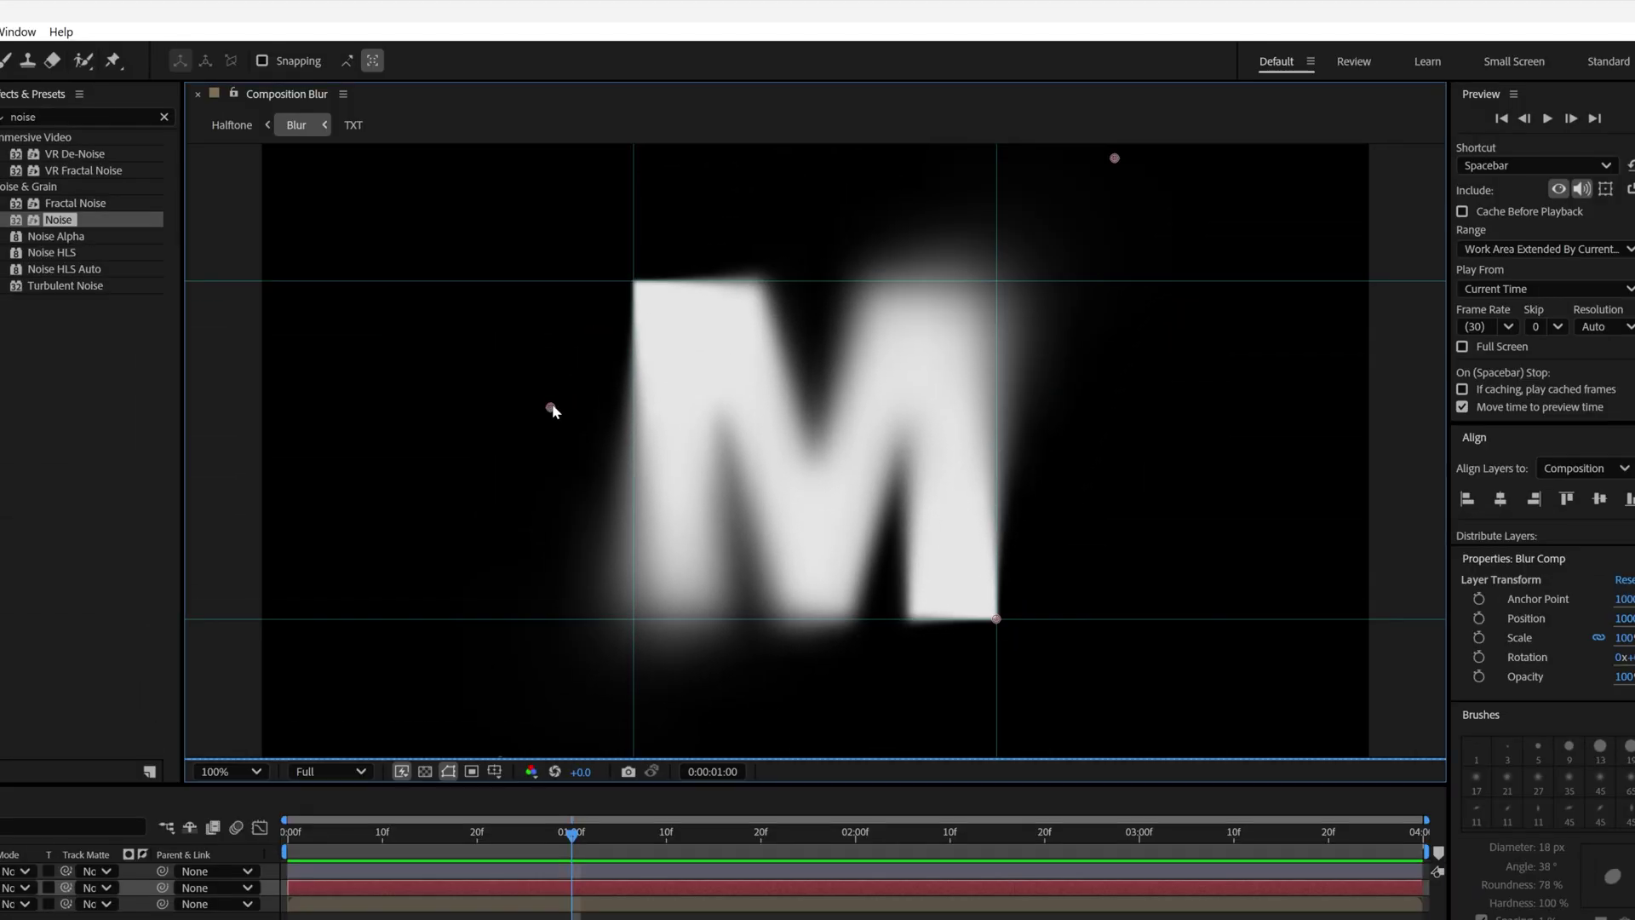
pyautogui.press('space')
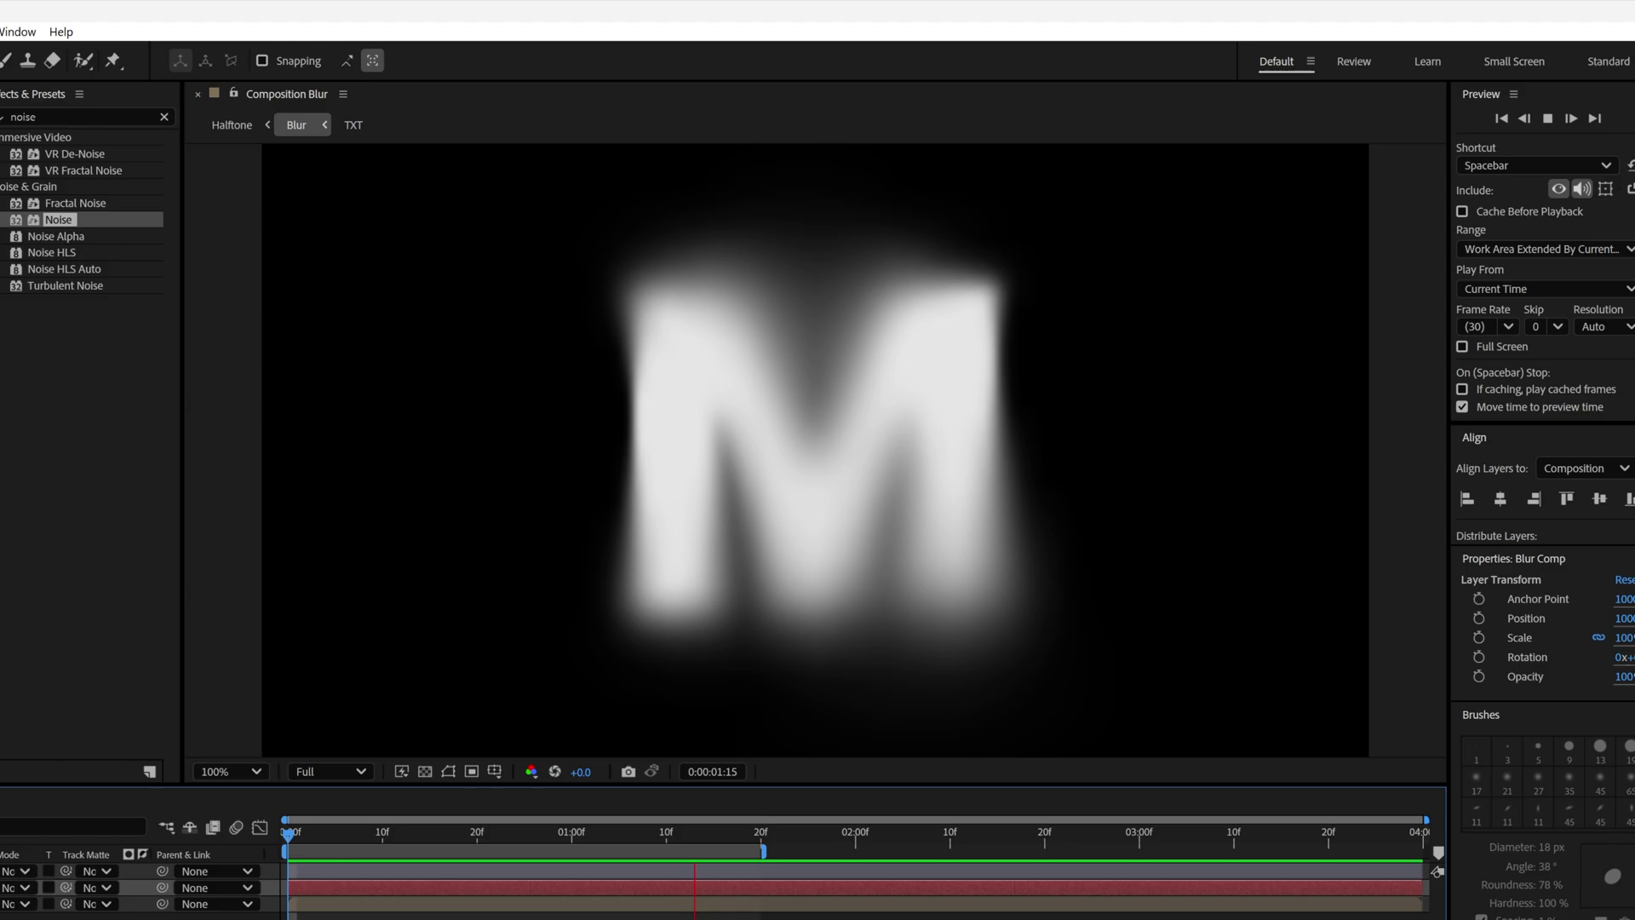
pyautogui.press('space')
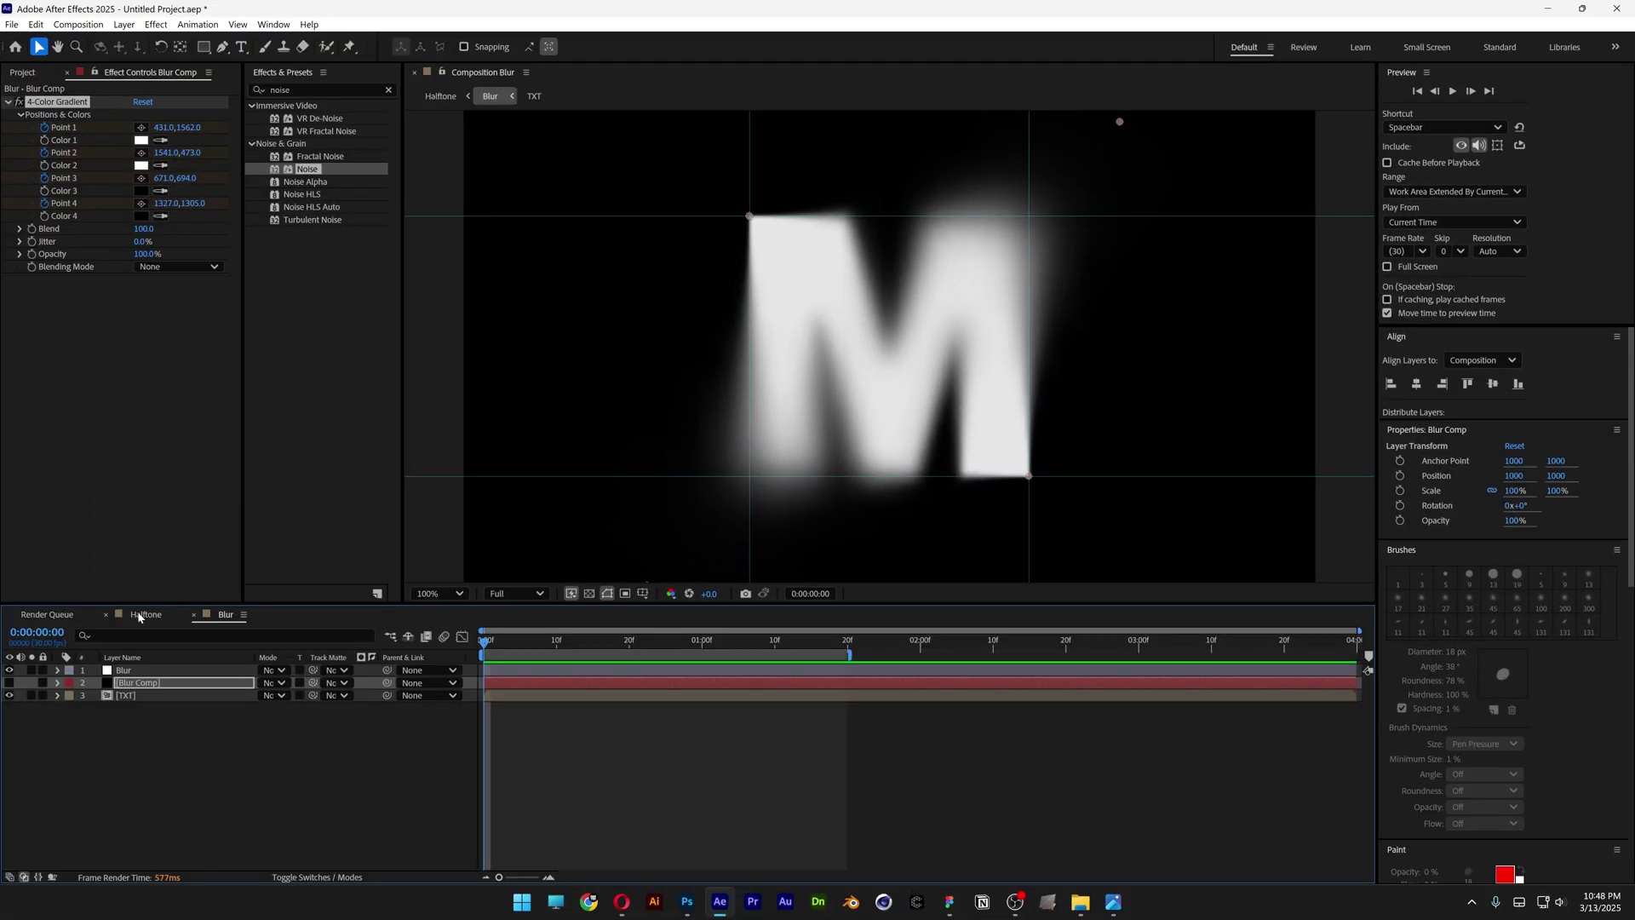
pyautogui.click(139, 617)
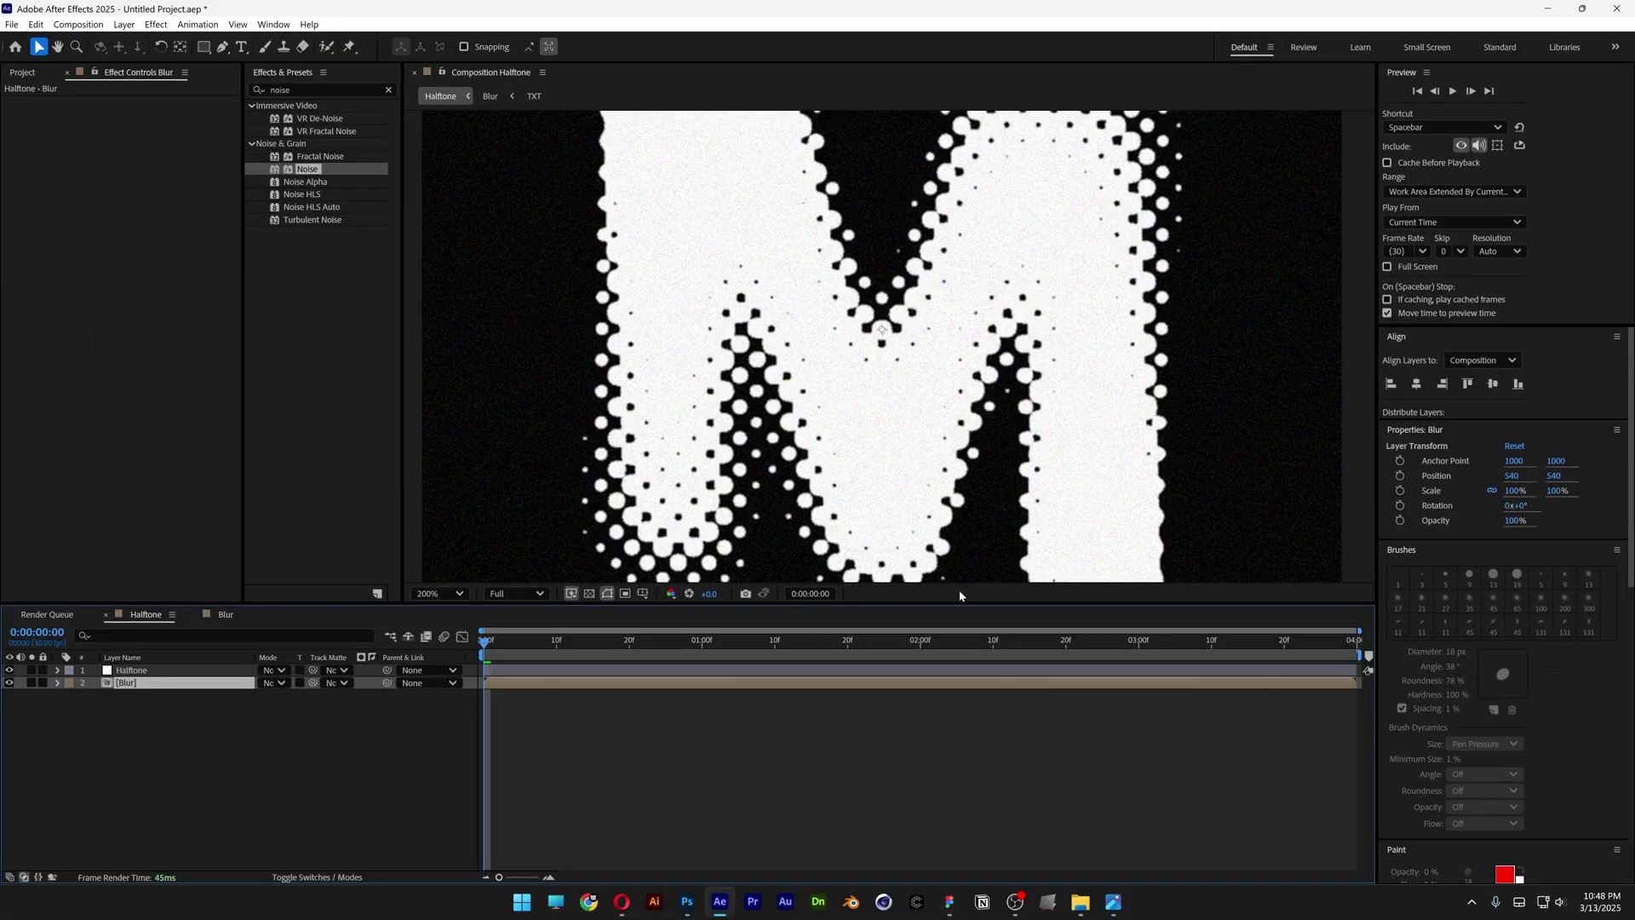
pyautogui.press('space')
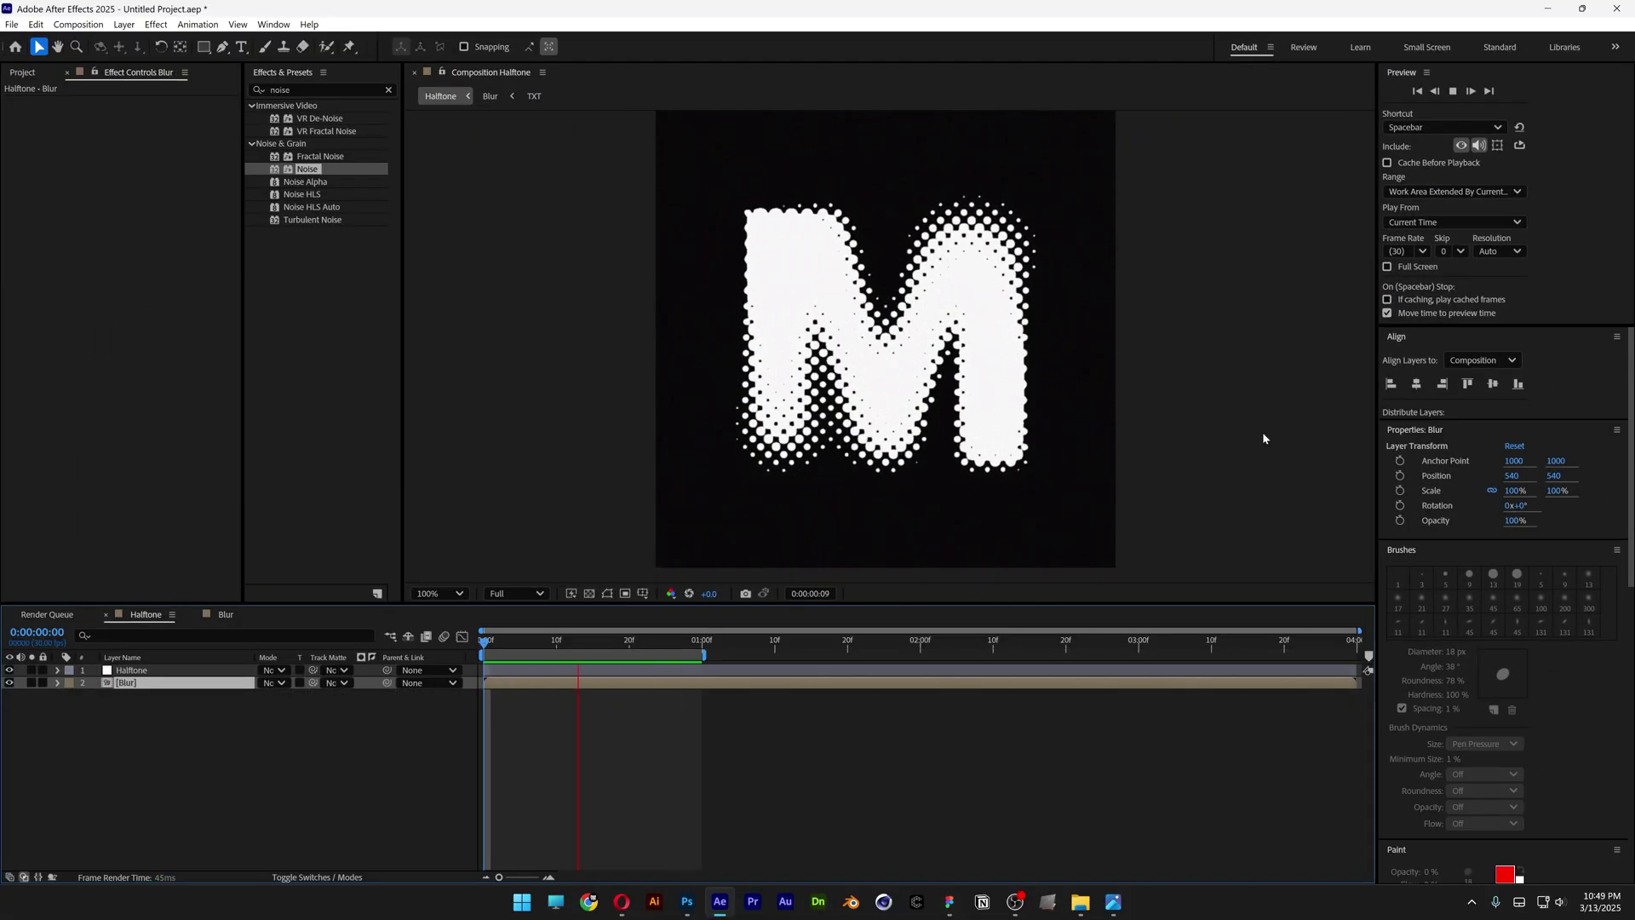